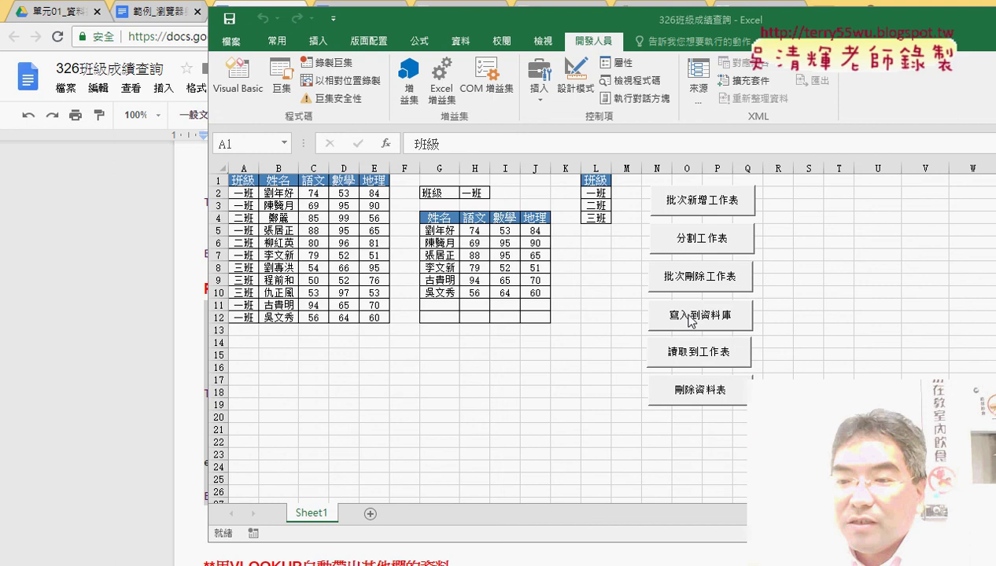
# Select rows A2:E12, open the 寫入到資料庫 button's macro code, then show the Google Docs notes
pyautogui.click(698, 317)
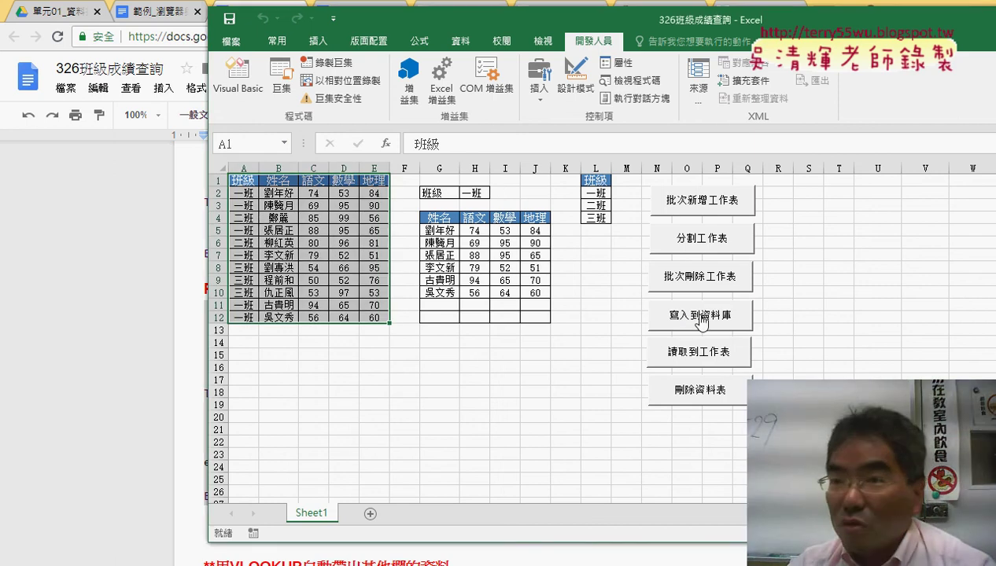
pyautogui.moveTo(246, 193); pyautogui.dragTo(377, 315)
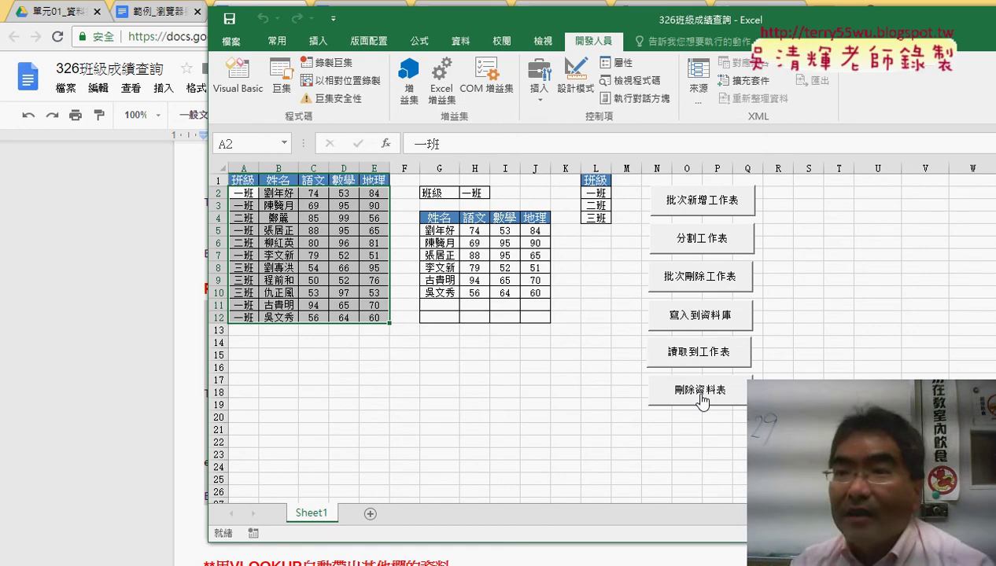
pyautogui.rightClick(702, 316)
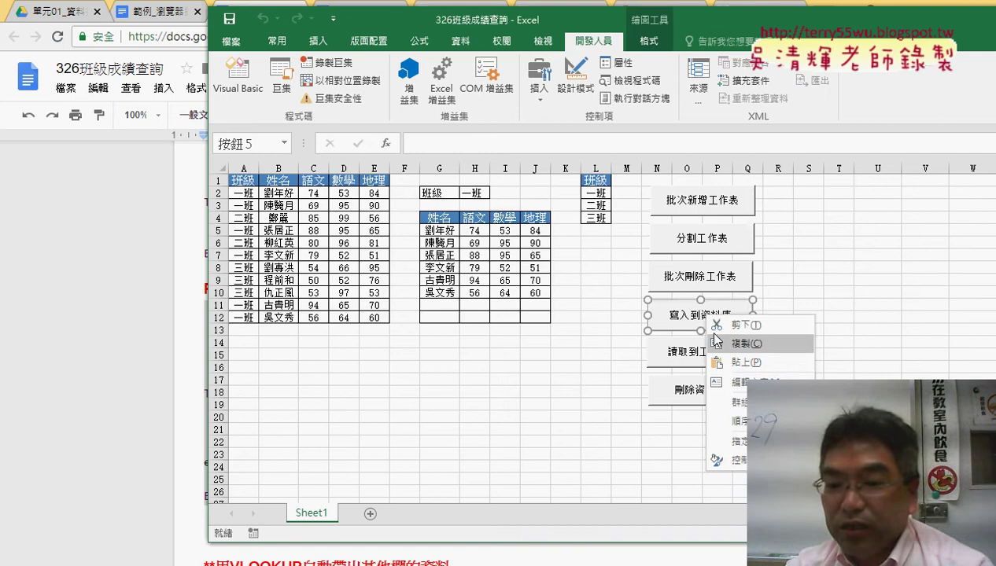
pyautogui.click(735, 440)
pyautogui.click(871, 294)
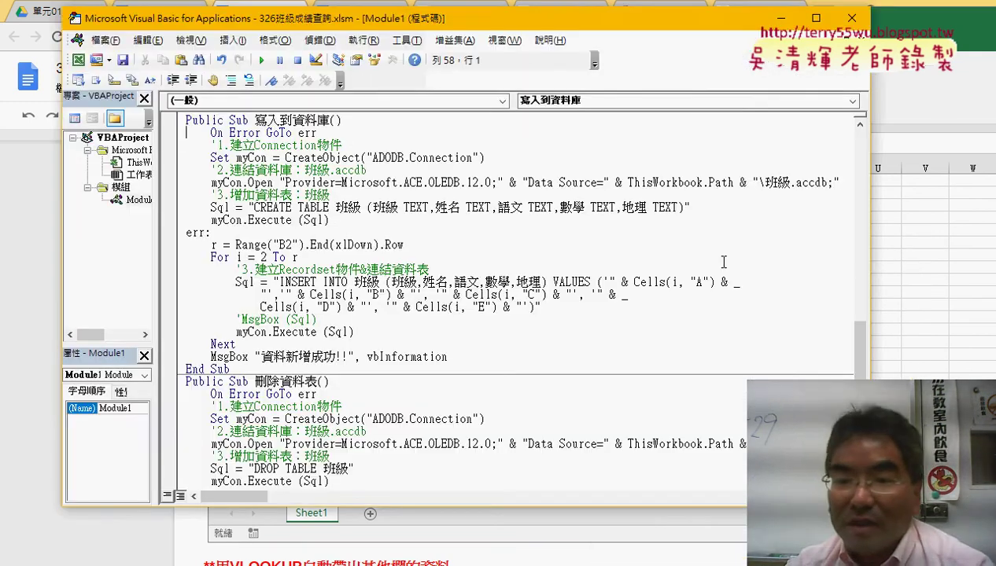
pyautogui.moveTo(519, 20); pyautogui.dragTo(603, 22)
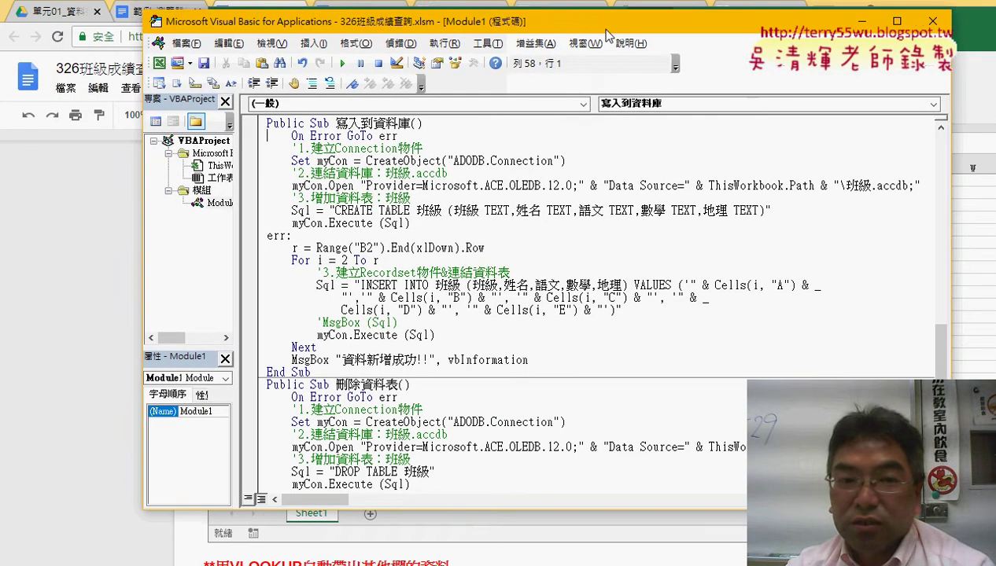
pyautogui.click(88, 195)
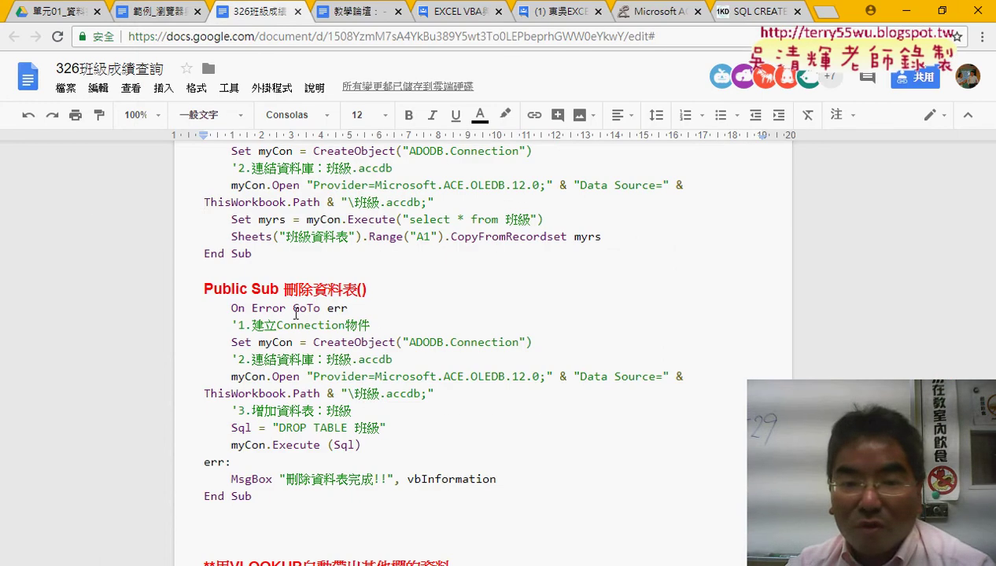
# Scroll to the full INSERT INTO example and highlight its INSERT INTO column-list part
pyautogui.scroll(3, 359, 325)
pyautogui.scroll(2, 359, 325)
pyautogui.tripleClick(348, 344)
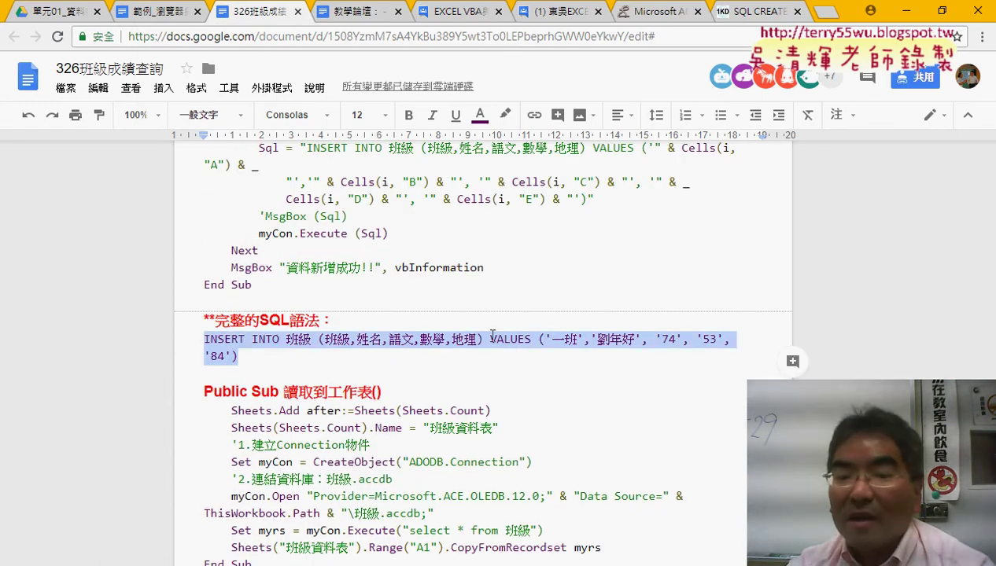
pyautogui.click(351, 339)
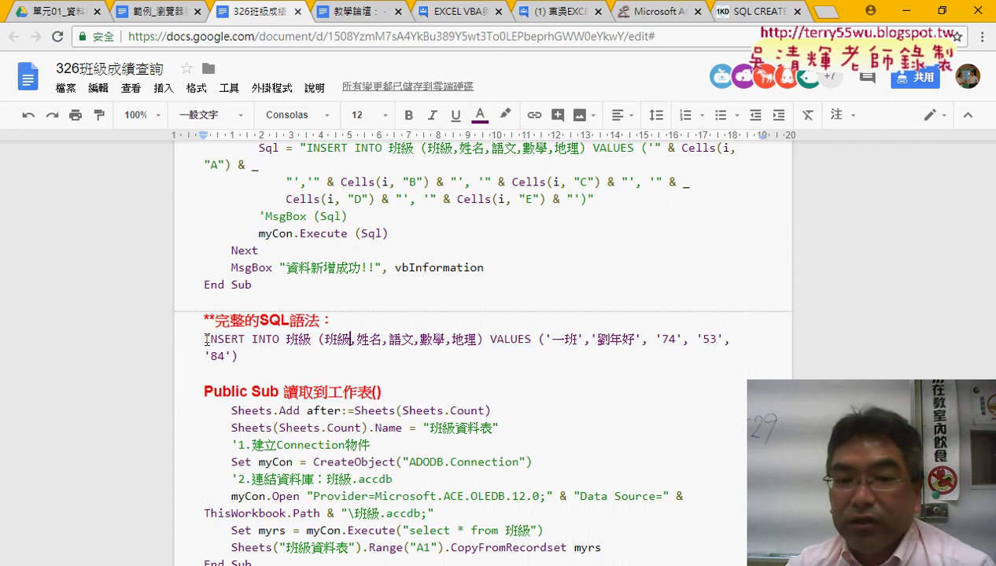
pyautogui.moveTo(206, 339); pyautogui.dragTo(483, 335)
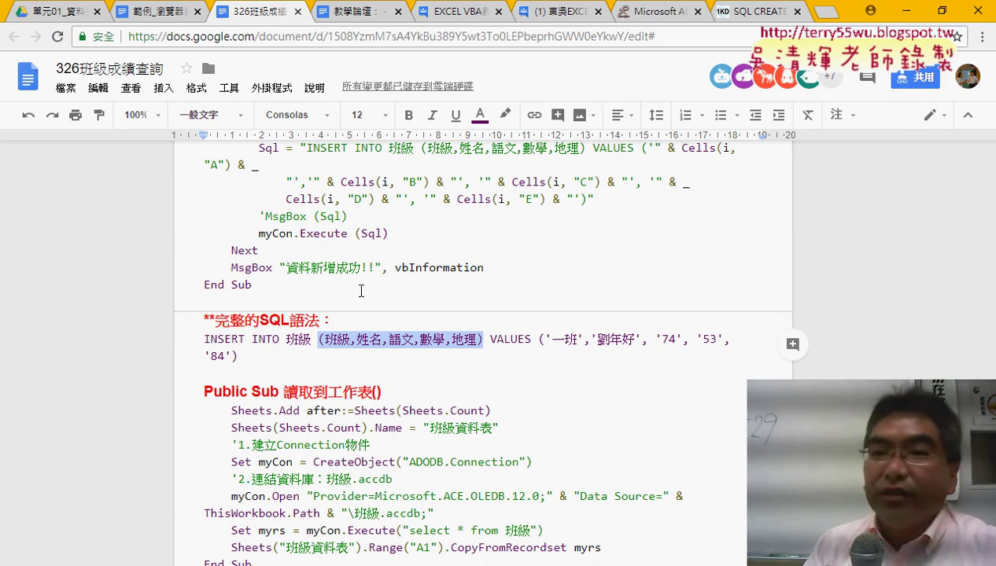
# Point out the VALUES list and the quotes around '一班', then return to the VBA editor
pyautogui.click(490, 338)
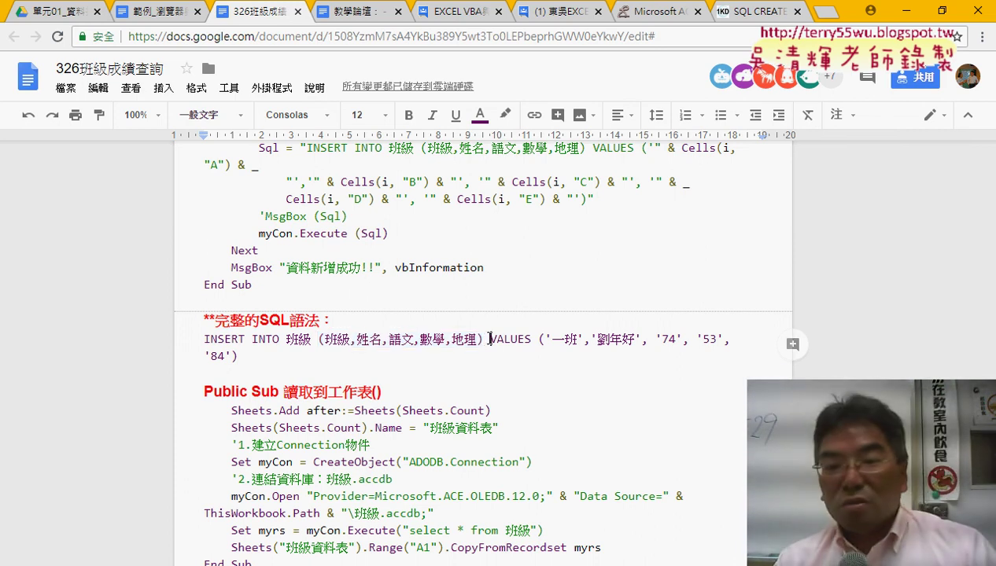
pyautogui.moveTo(531, 340); pyautogui.dragTo(538, 340)
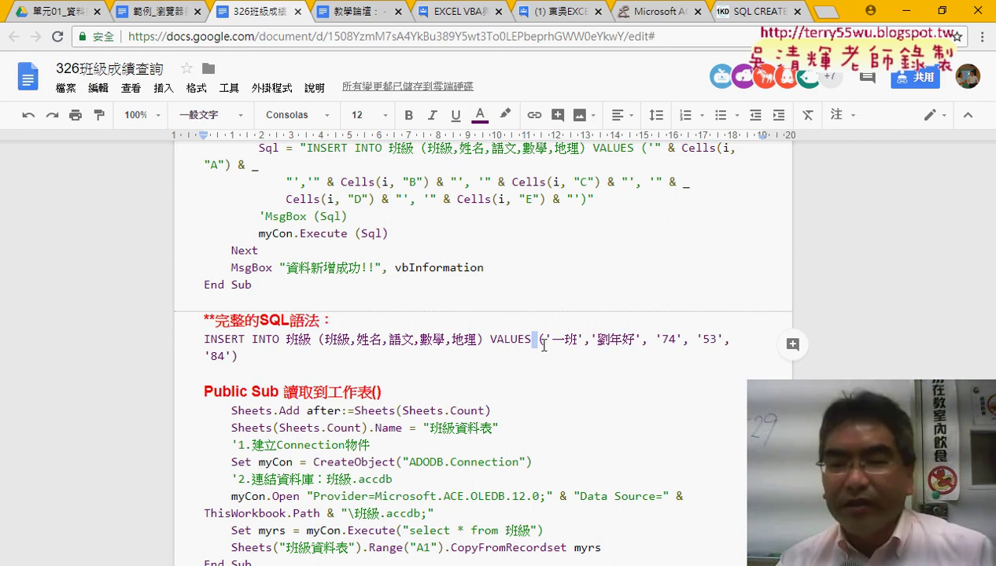
pyautogui.moveTo(545, 340); pyautogui.dragTo(552, 343)
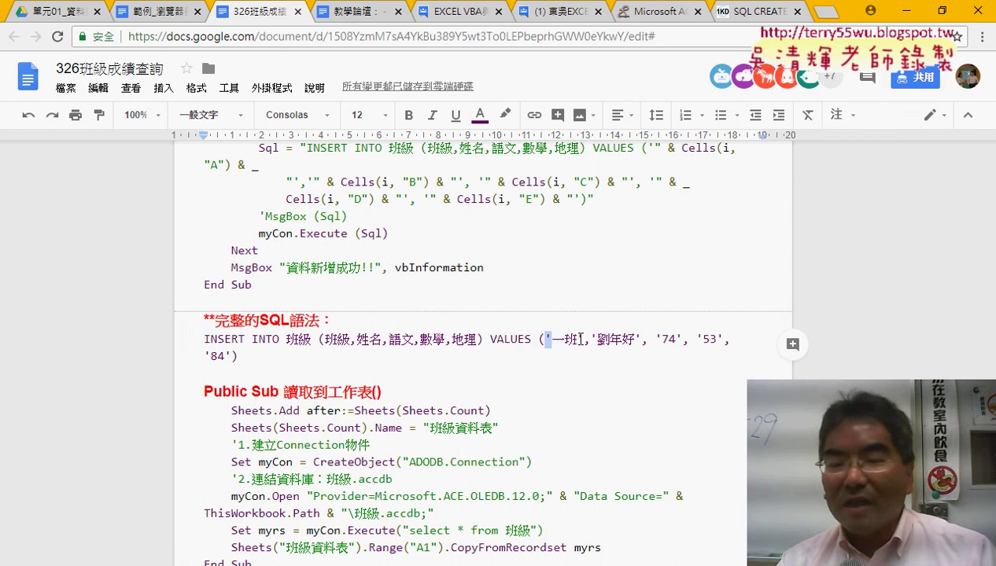
pyautogui.doubleClick(580, 339)
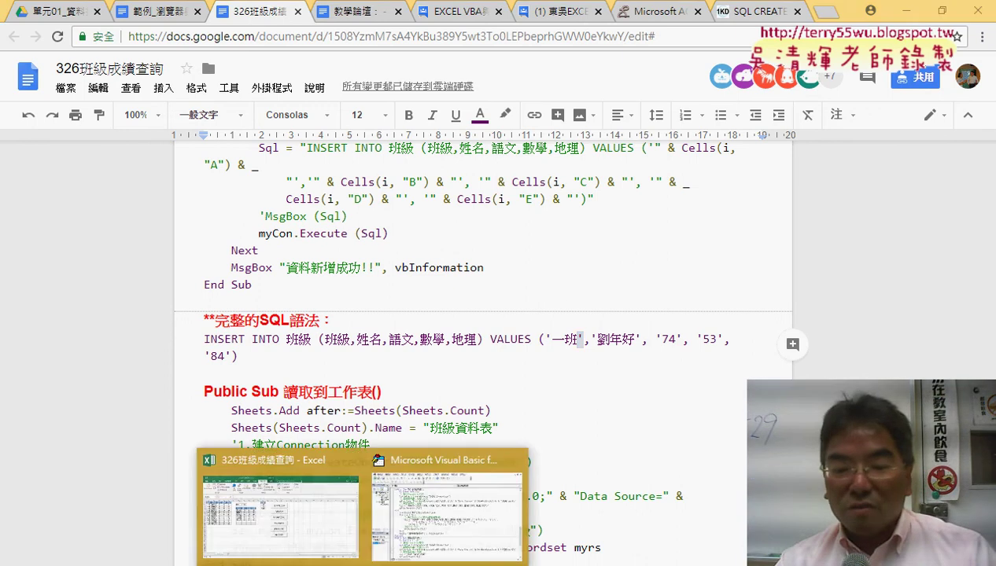
pyautogui.click(464, 445)
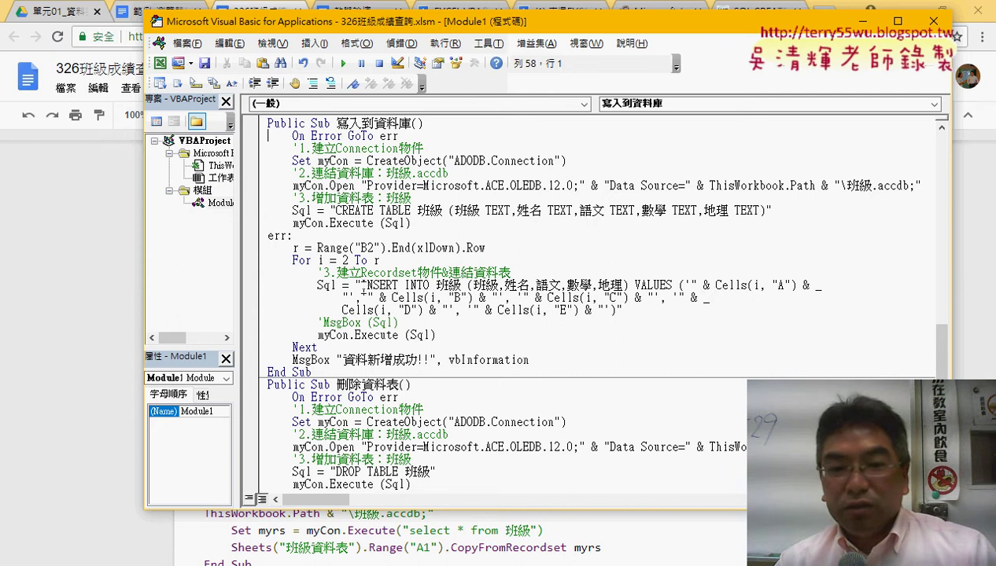
# Delete the concatenated INSERT INTO string from the loop's Sql line, comparing with CREATE TABLE
pyautogui.moveTo(361, 286); pyautogui.dragTo(618, 311)
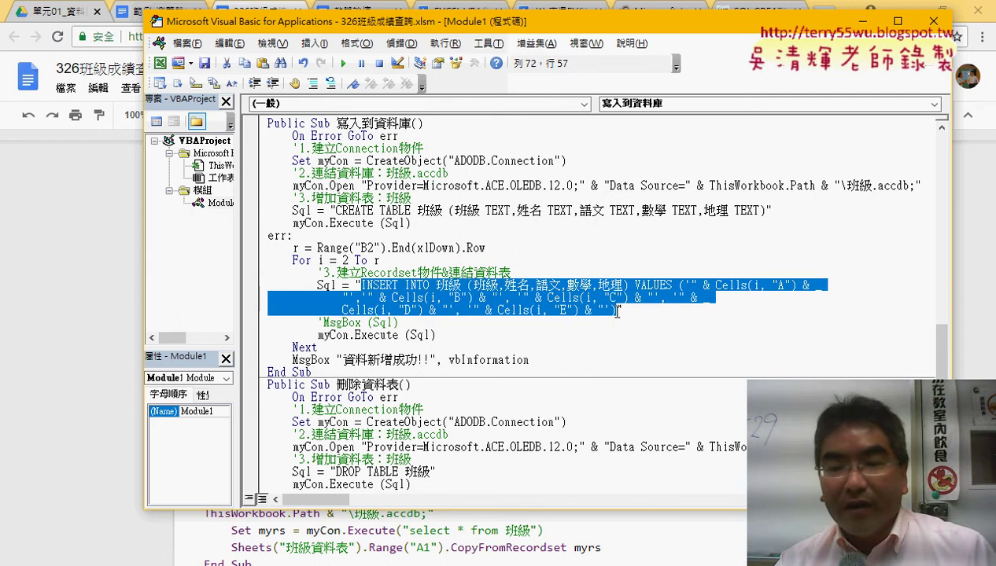
pyautogui.press('Delete')
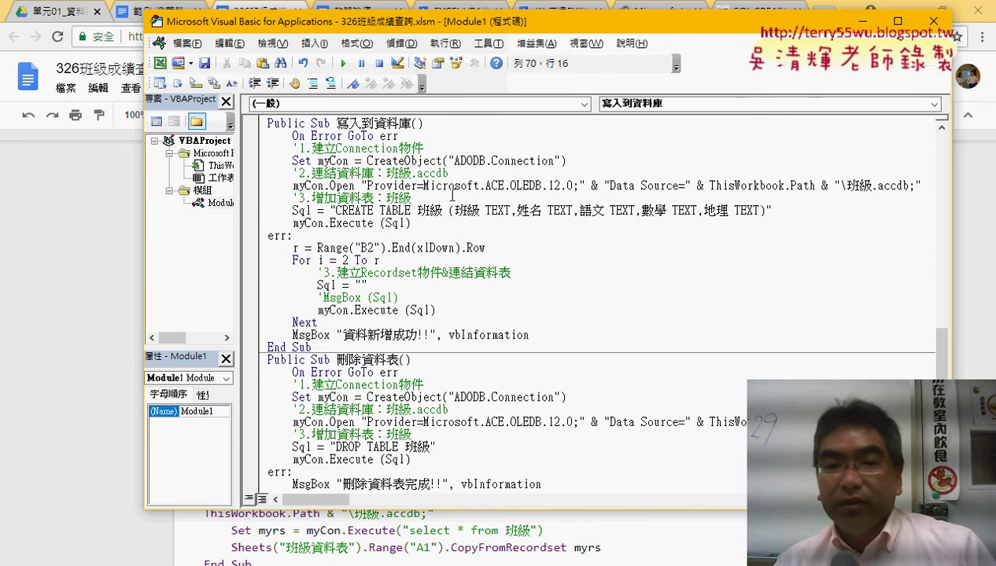
pyautogui.moveTo(336, 210); pyautogui.dragTo(764, 210)
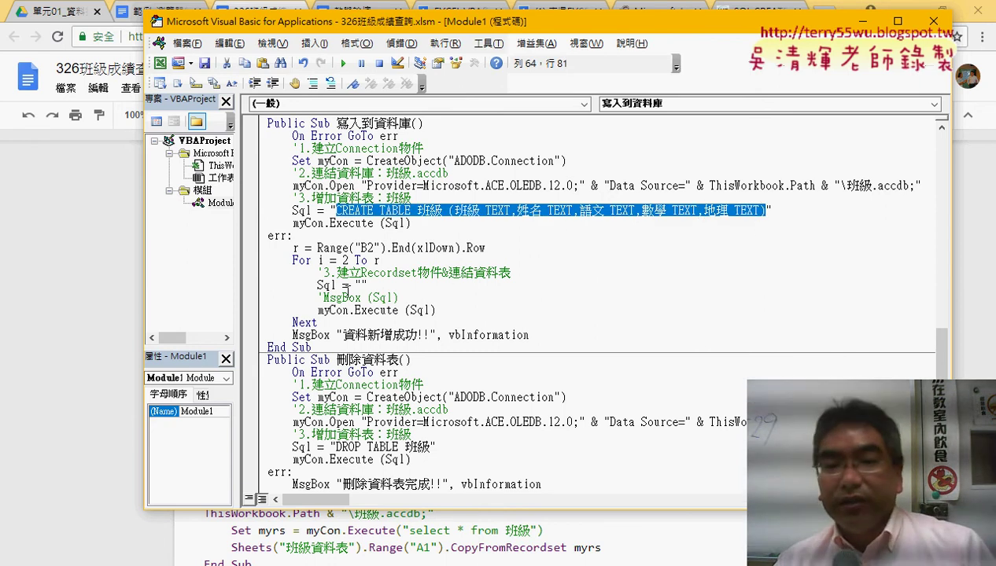
pyautogui.click(357, 282)
# Copy the complete INSERT INTO example line from the Google Docs notes
pyautogui.click(427, 531)
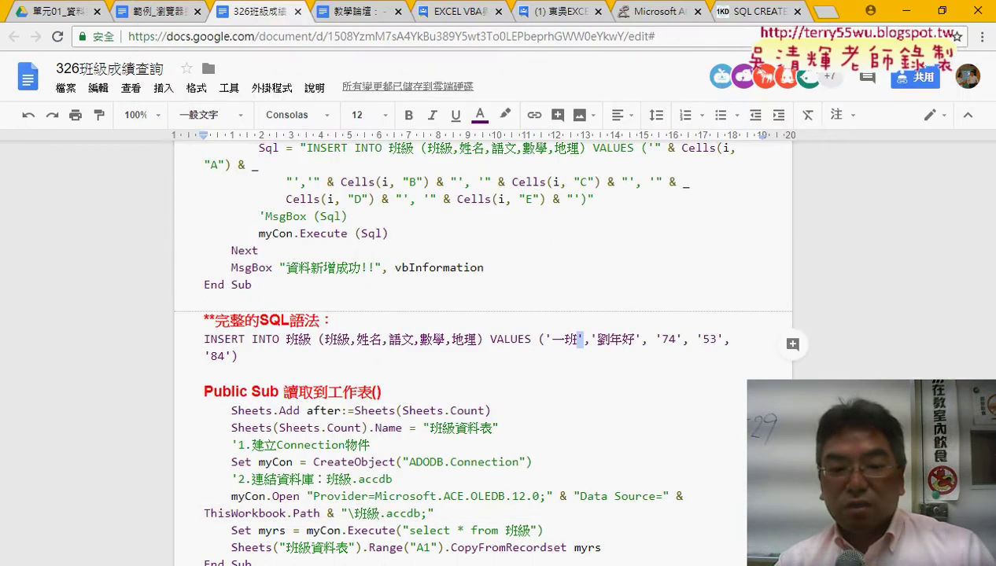
pyautogui.moveTo(206, 339); pyautogui.dragTo(273, 353)
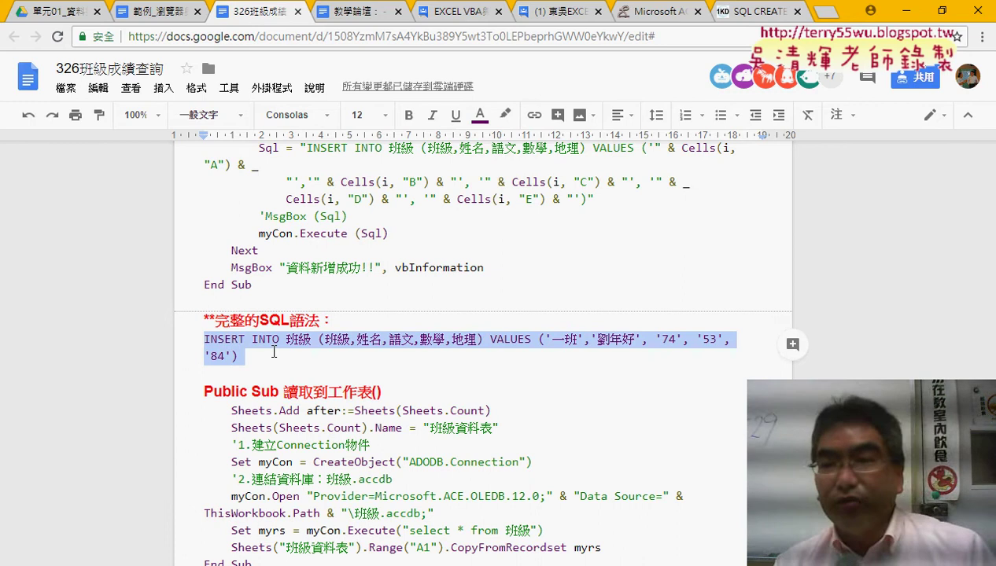
pyautogui.click(905, 11)
# Paste the INSERT INTO 班級 sample statement between the Sql quotes, removing the stray quote and blank line
pyautogui.write('"')
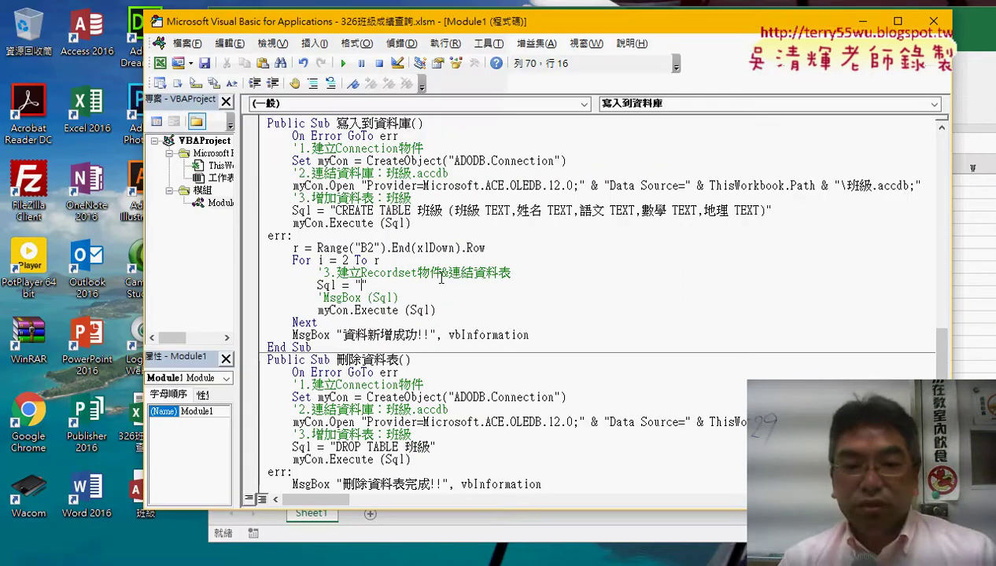
pyautogui.hotkey('ctrl', 'v')
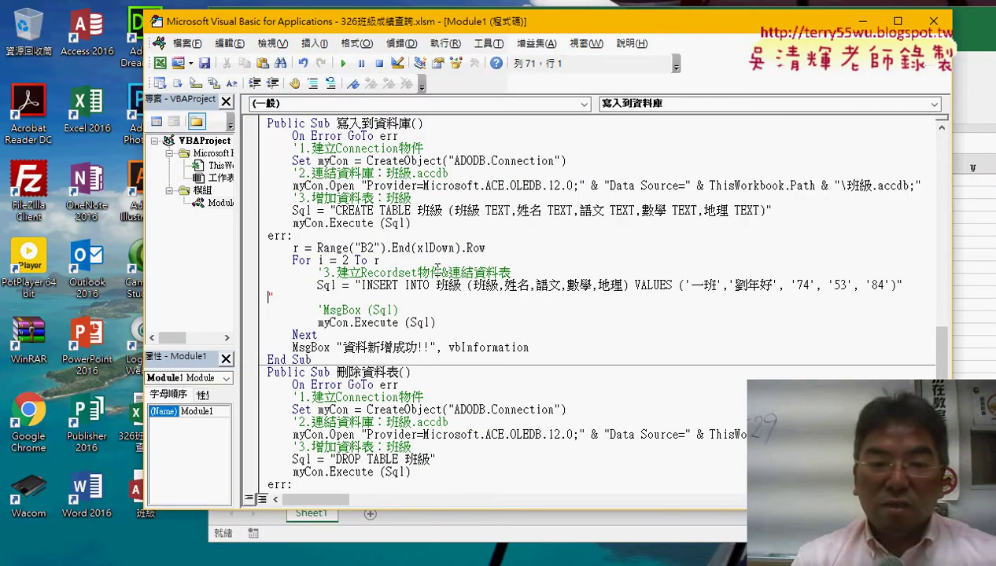
pyautogui.press('BackSpace')
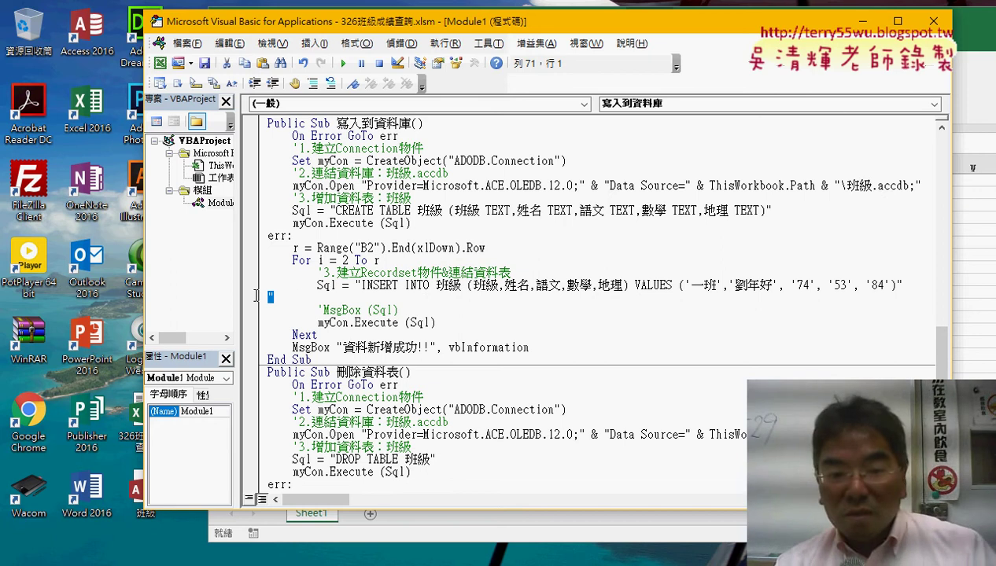
pyautogui.press('BackSpace')
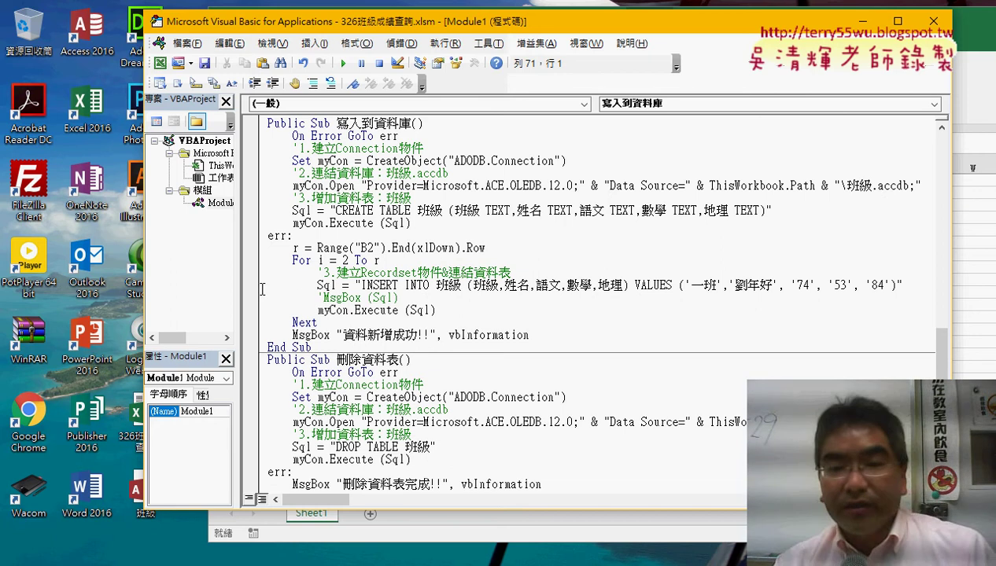
pyautogui.click(344, 260)
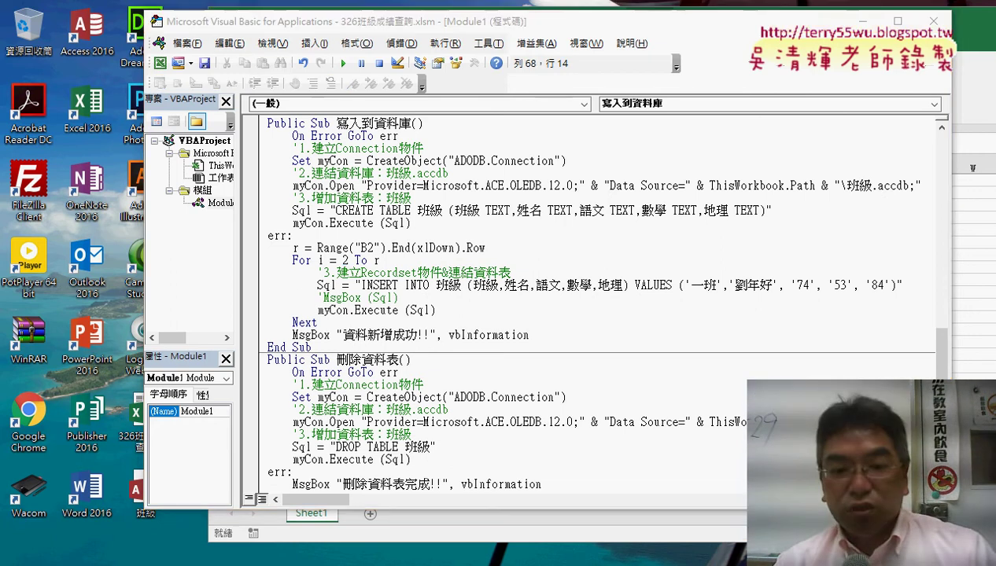
pyautogui.click(383, 496)
# Deselect the 寫入到資料庫 button, move the Excel window left, and reopen Visual Basic
pyautogui.click(240, 192)
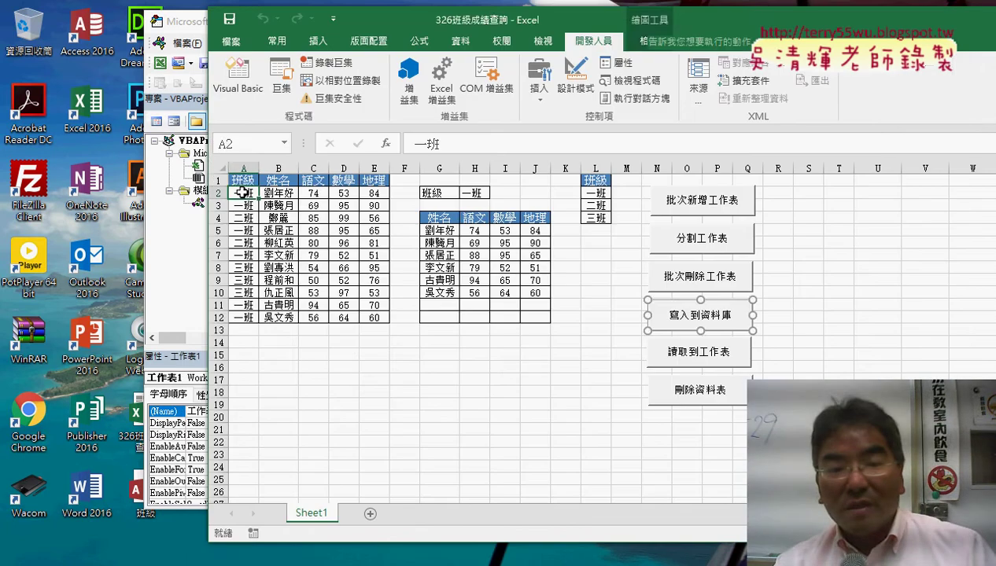
pyautogui.click(240, 318)
pyautogui.moveTo(375, 22)
pyautogui.mouseDown()
pyautogui.moveTo(136, 24)
pyautogui.moveTo(157, 18)
pyautogui.mouseUp()
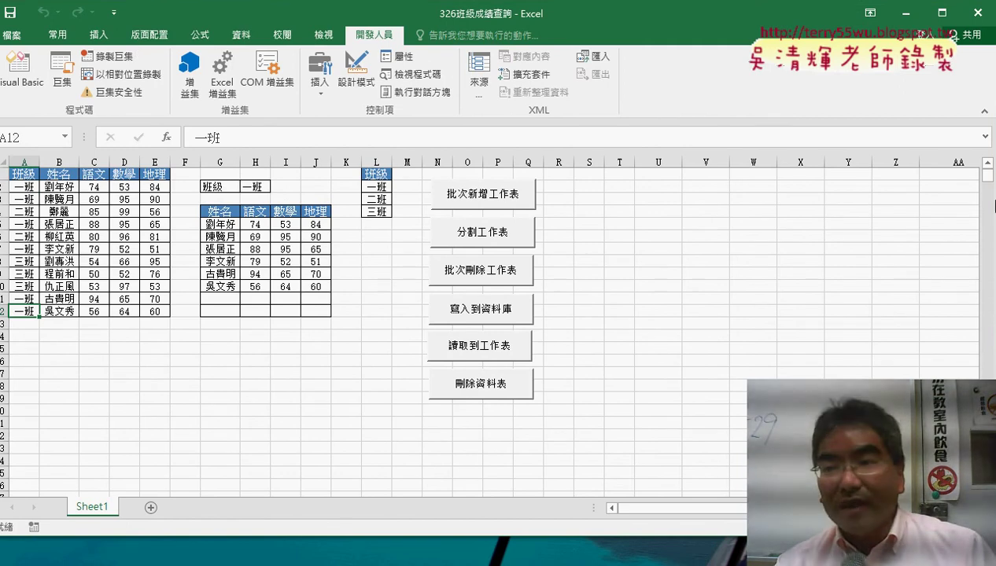
pyautogui.click(17, 77)
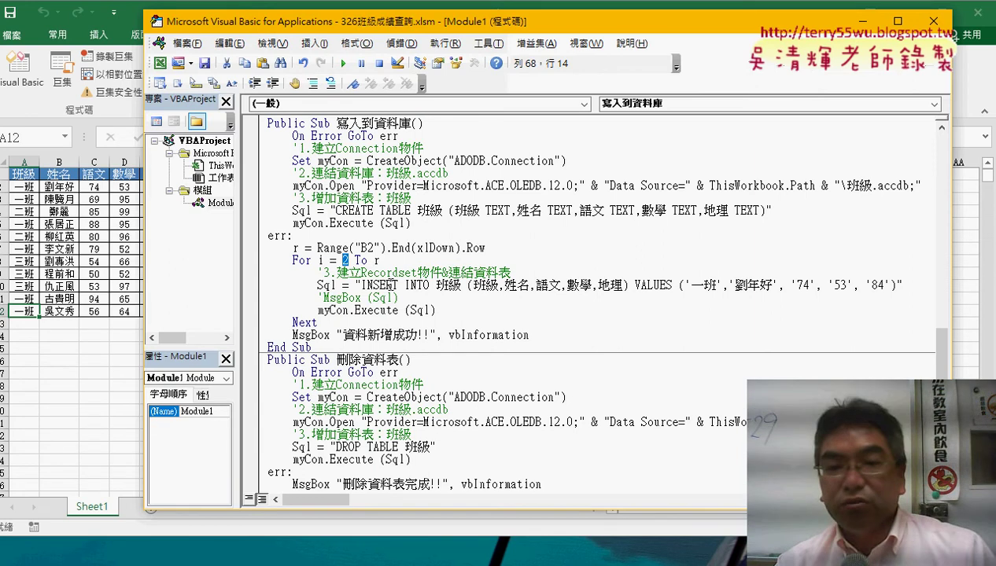
# Replace the value 一班 with a " & Cells(i, "A") & " concatenation in the VALUES list
pyautogui.moveTo(361, 285); pyautogui.dragTo(429, 285)
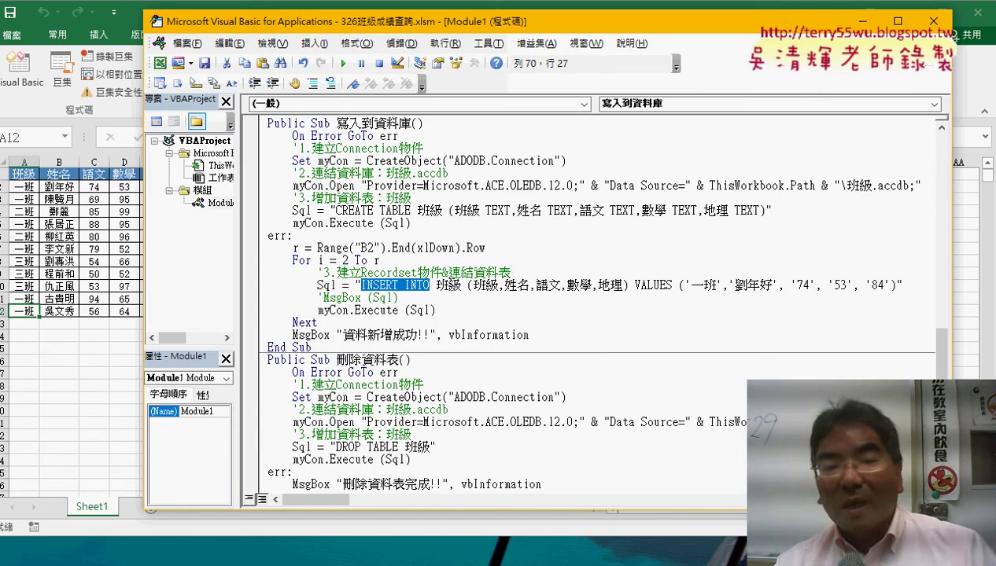
pyautogui.click(460, 286)
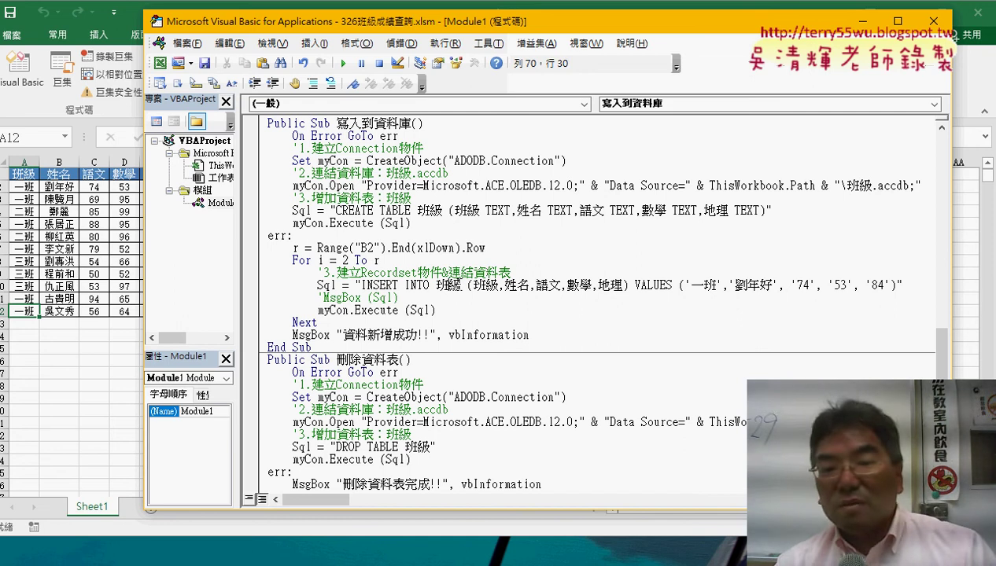
pyautogui.doubleClick(692, 284)
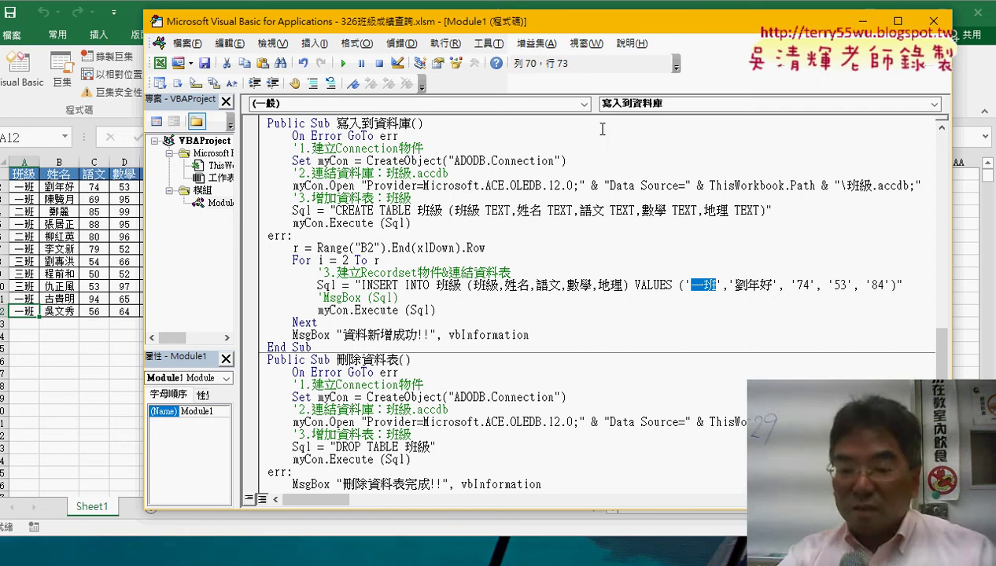
pyautogui.write('""')
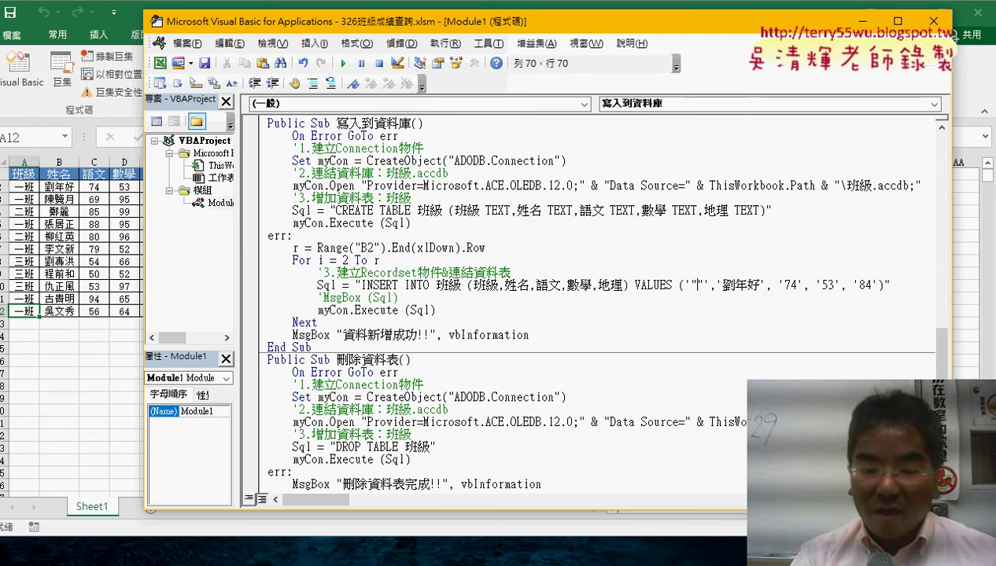
pyautogui.write('&&')
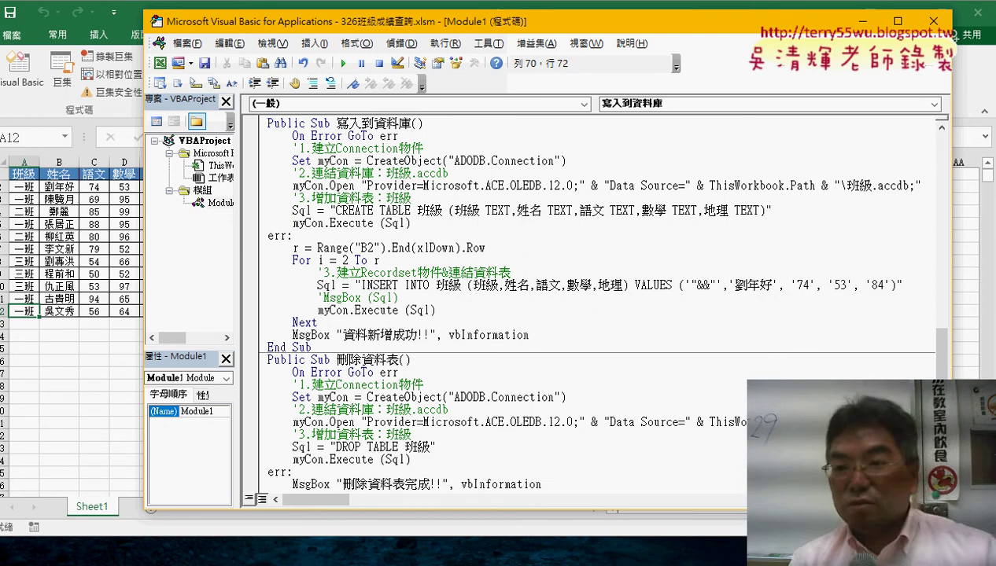
pyautogui.press('Left')
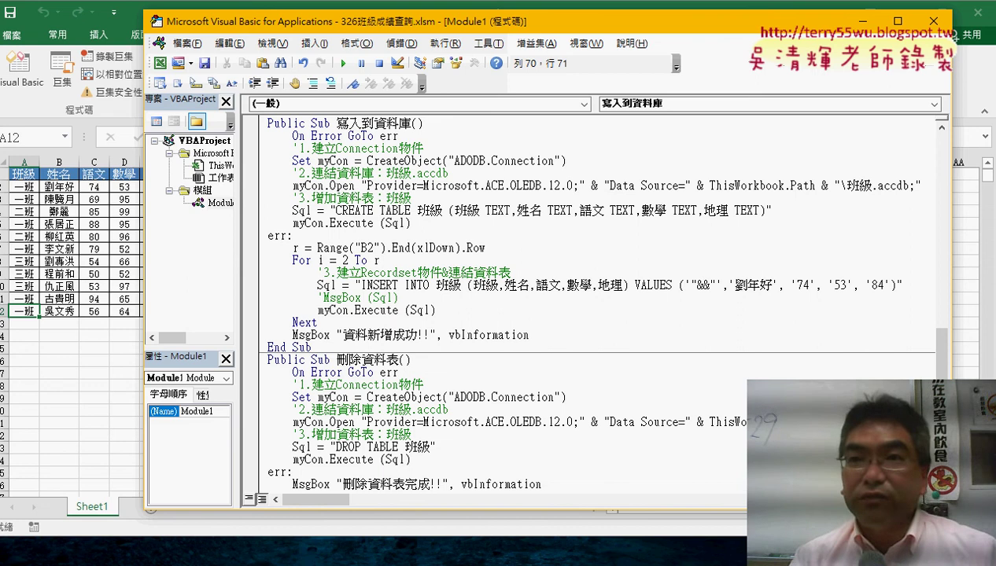
pyautogui.write('ㄒ')
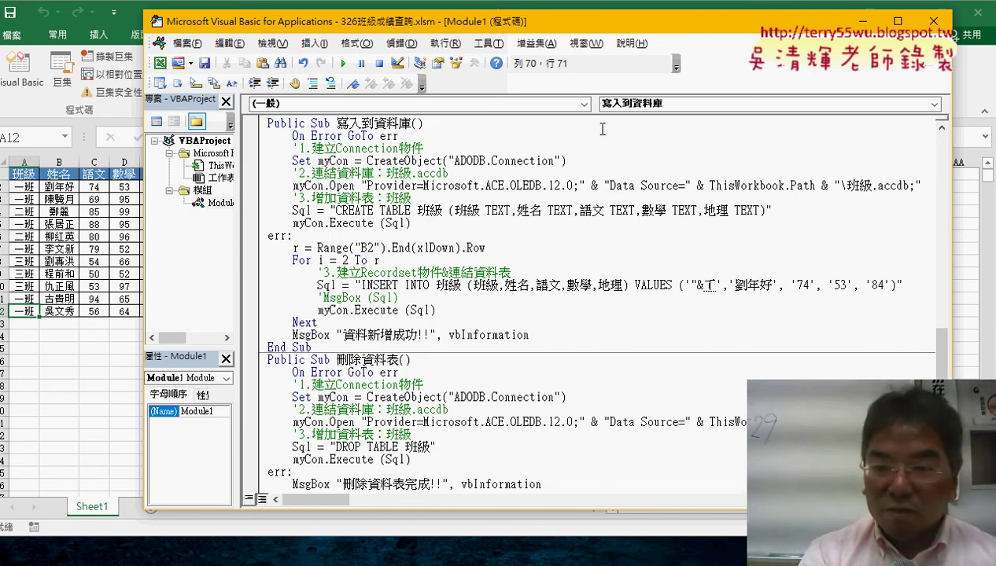
pyautogui.write('cel')
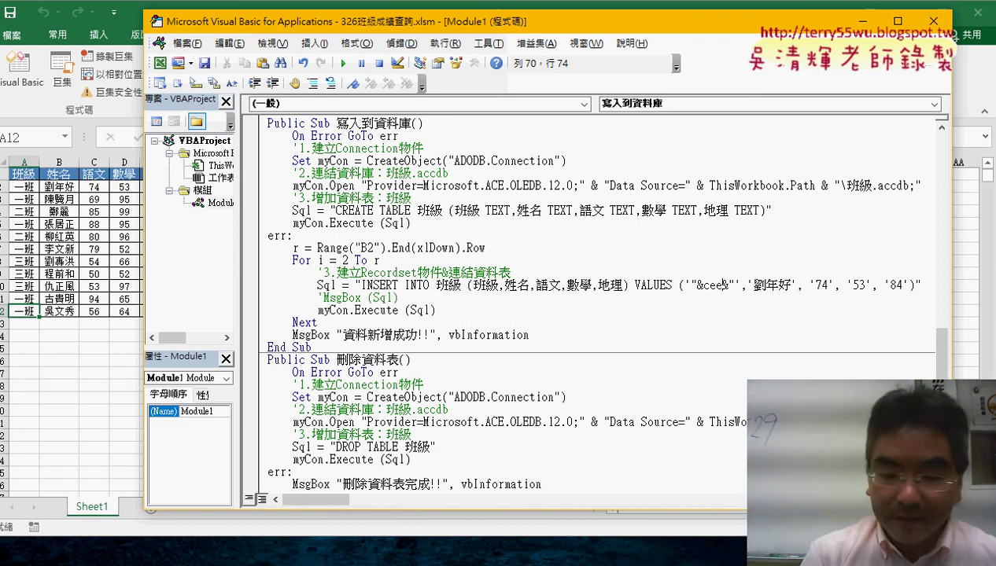
pyautogui.write('l')
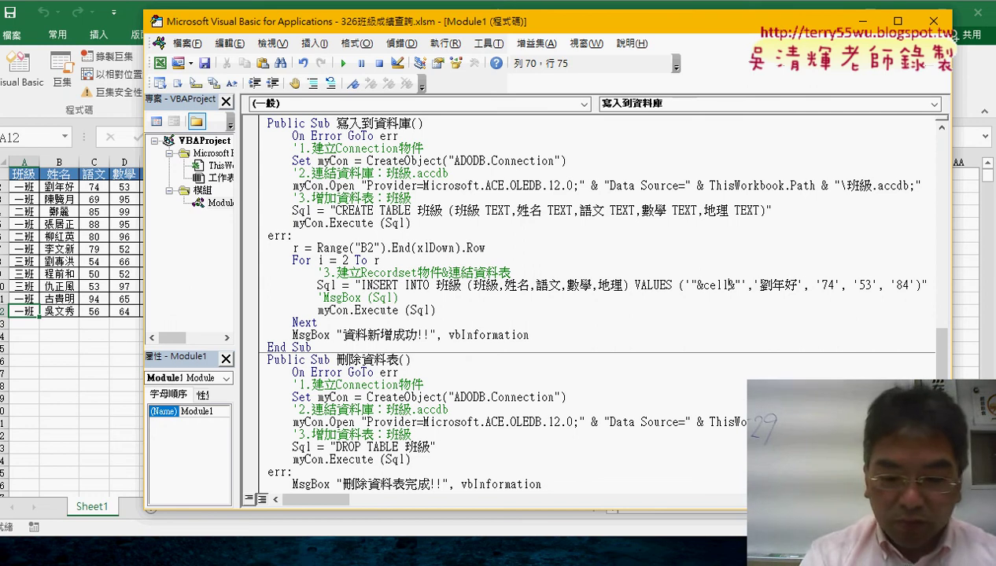
pyautogui.write('s(')
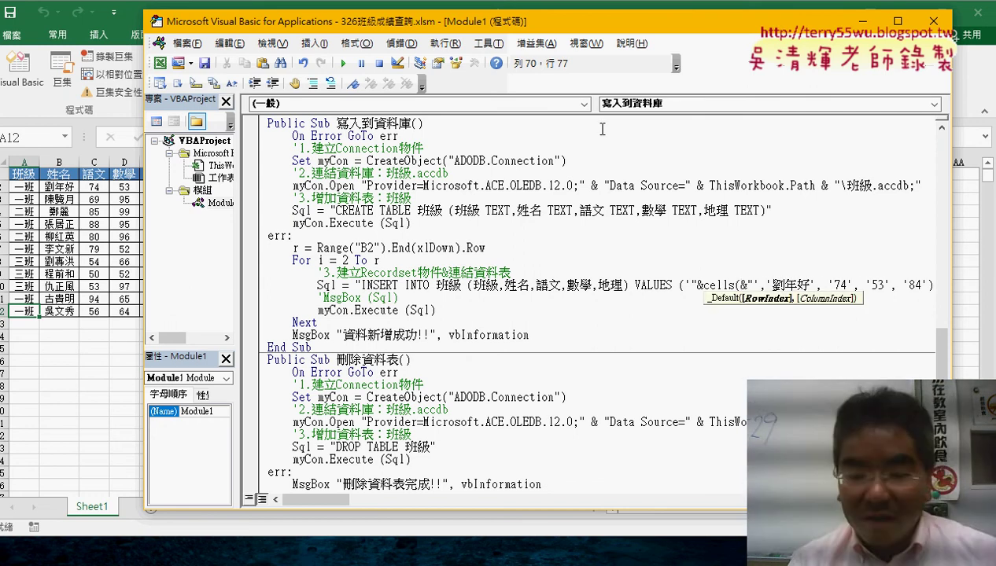
pyautogui.write('i,')
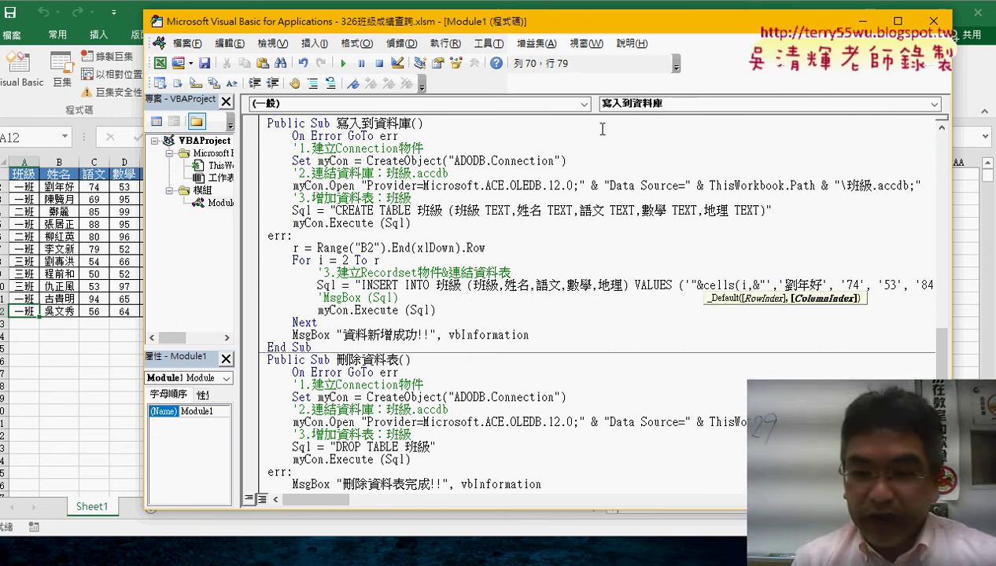
pyautogui.write('1')
pyautogui.write('A"')
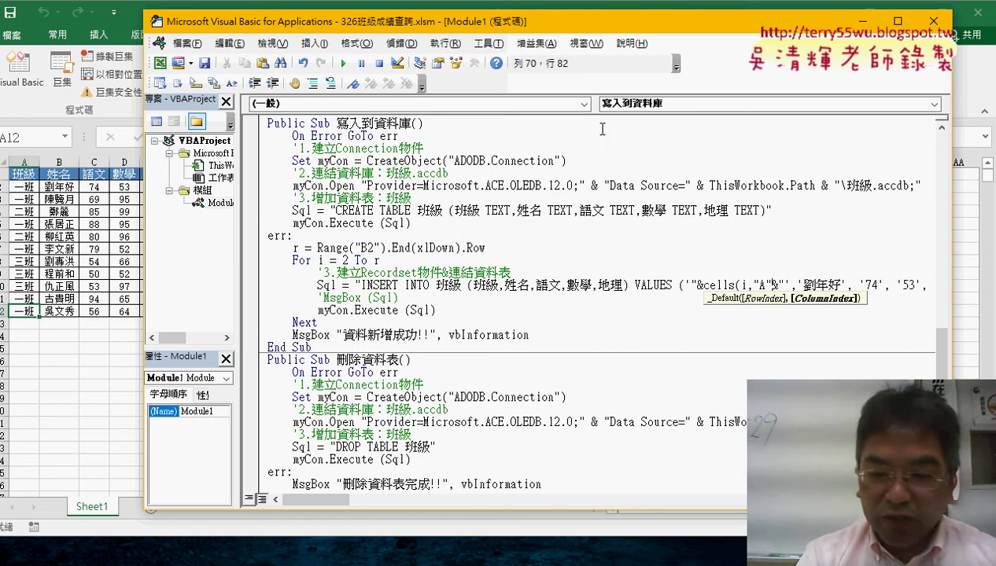
pyautogui.write(')')
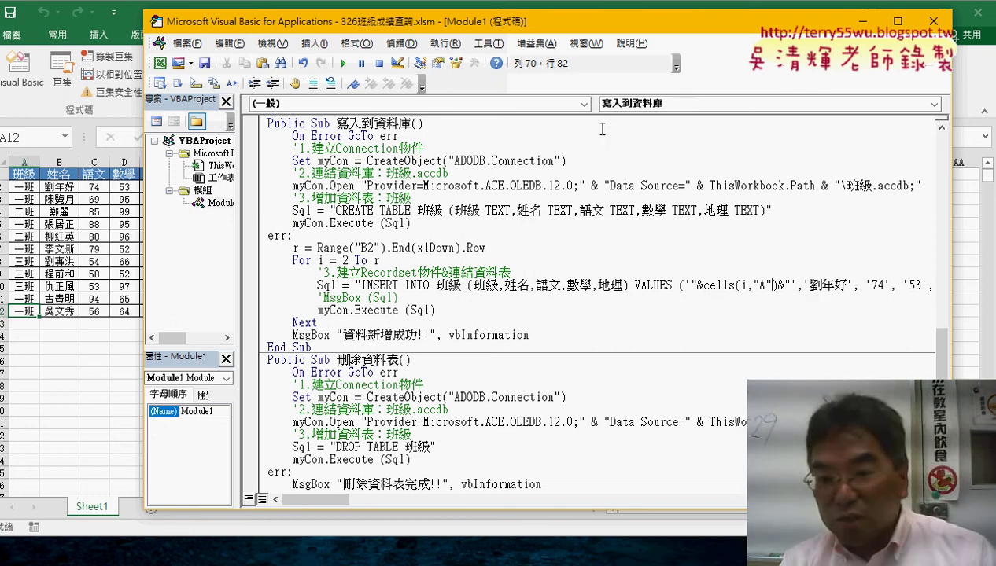
pyautogui.press('Left')
pyautogui.press('Left')
pyautogui.press('Left')
pyautogui.press('Right')
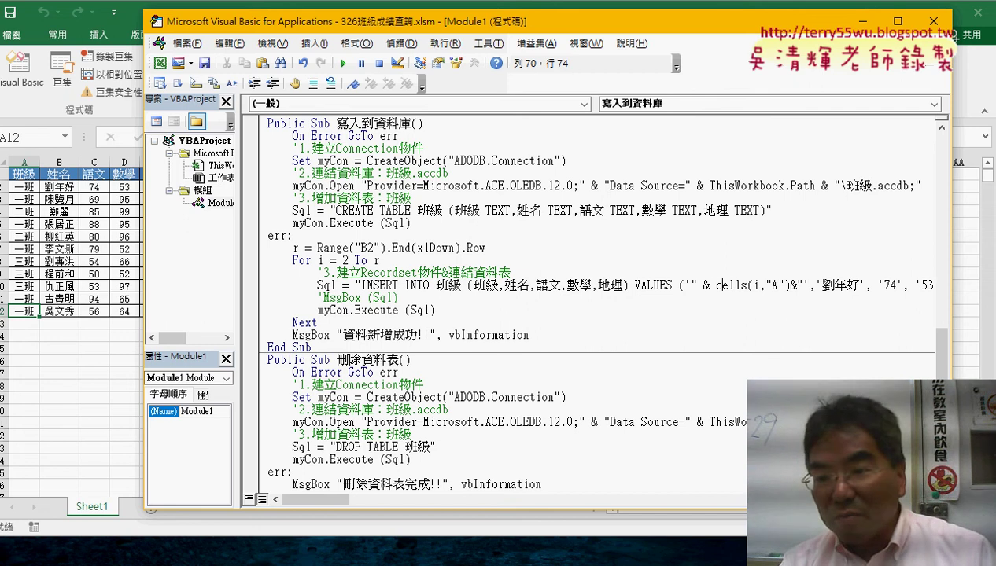
pyautogui.press('Right')
pyautogui.click(790, 286)
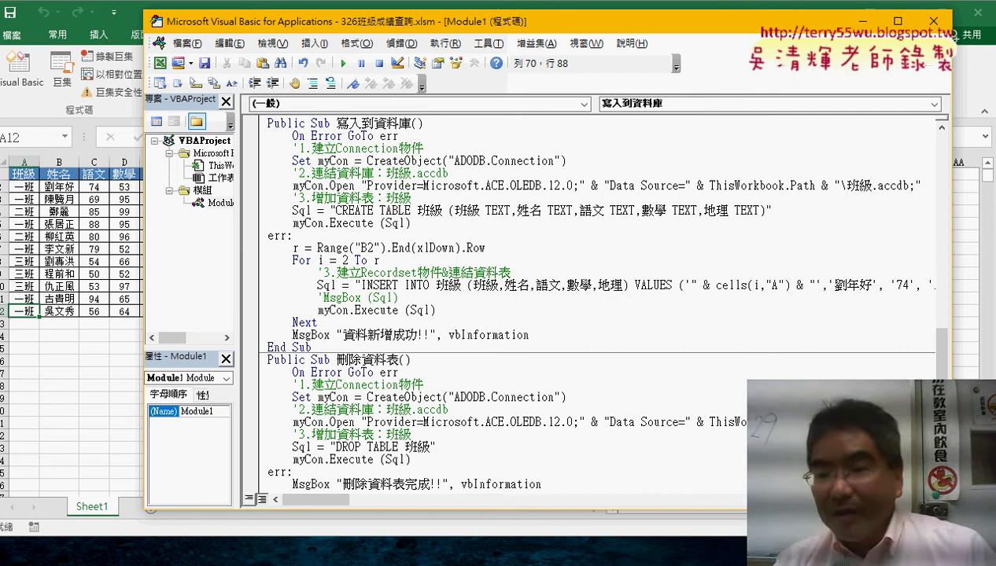
# Tidy the quotes around the new expression and widen the editor to show the whole INSERT line
pyautogui.click(684, 285)
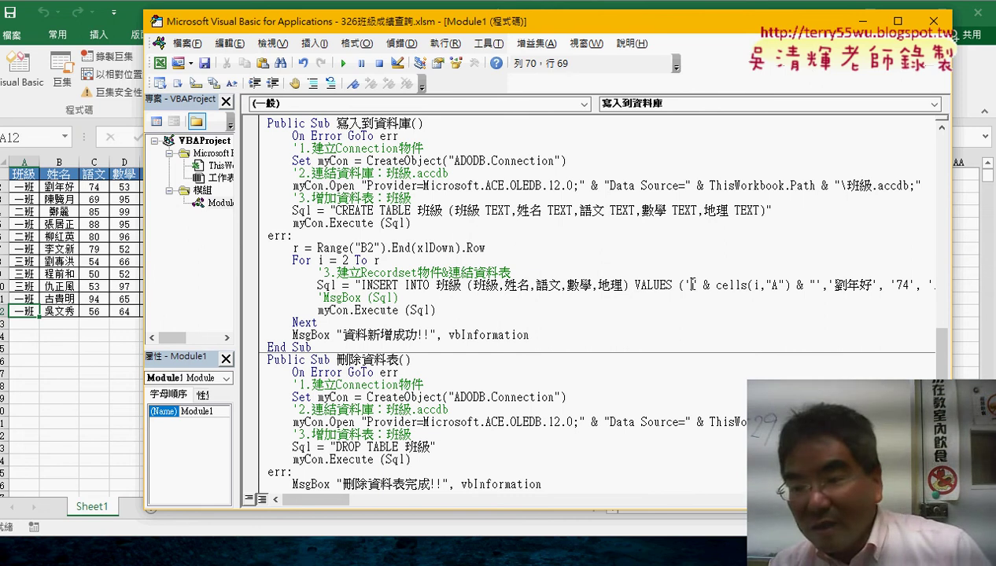
pyautogui.hotkey('shift', 'Right')
pyautogui.moveTo(816, 285); pyautogui.dragTo(821, 286)
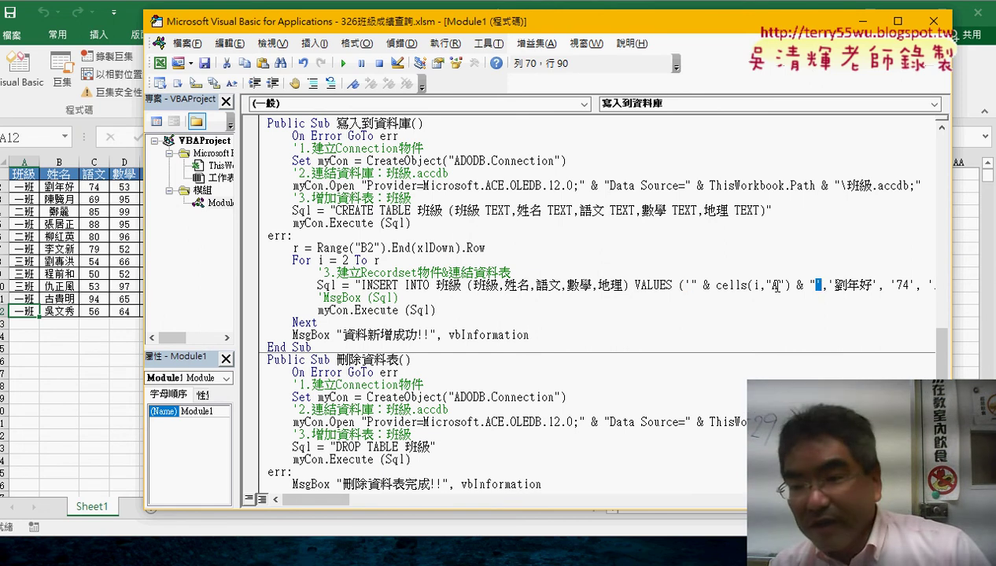
pyautogui.click(712, 335)
pyautogui.moveTo(708, 21); pyautogui.dragTo(604, 25)
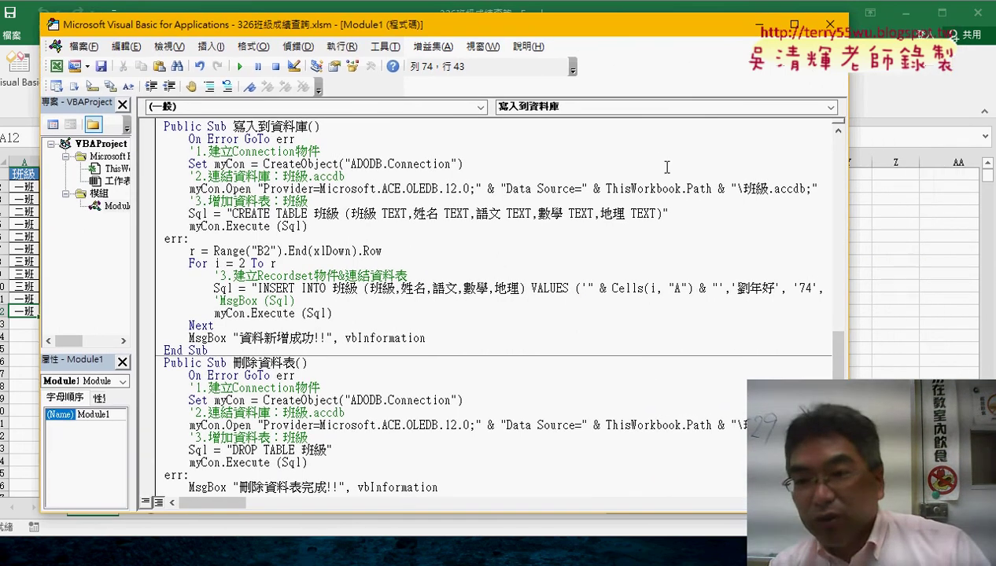
pyautogui.moveTo(846, 309); pyautogui.dragTo(937, 308)
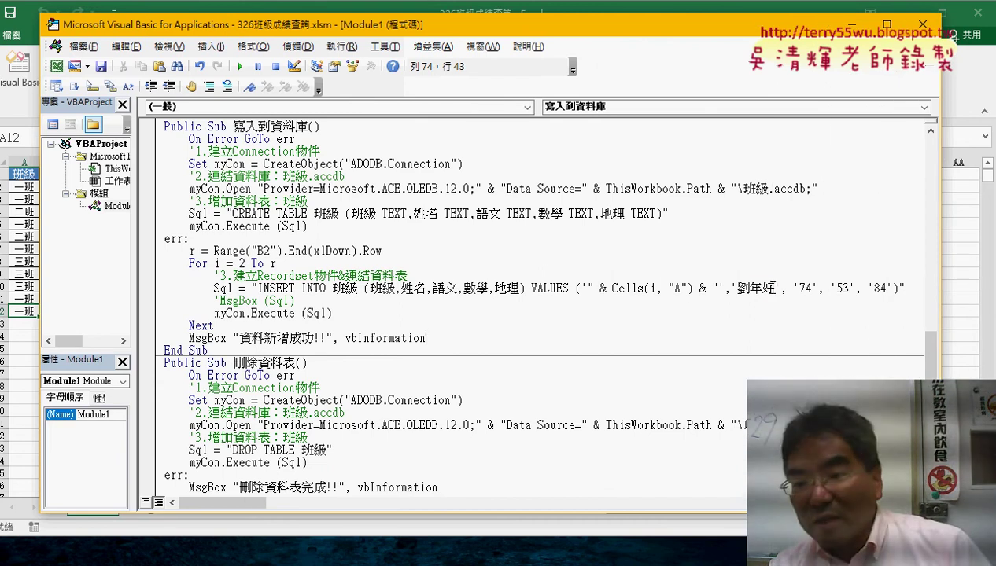
pyautogui.moveTo(771, 288); pyautogui.dragTo(737, 288)
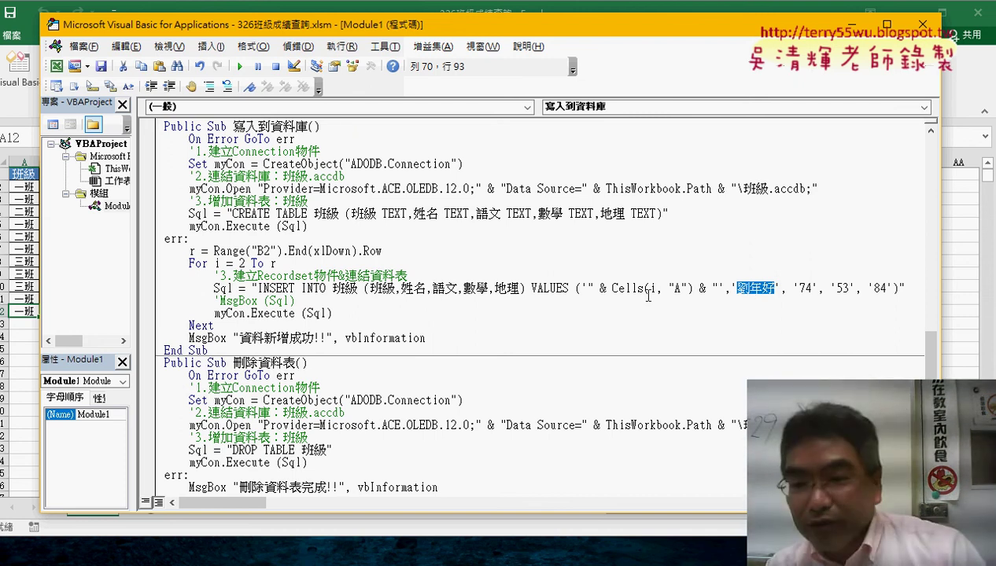
pyautogui.moveTo(588, 289); pyautogui.dragTo(718, 289)
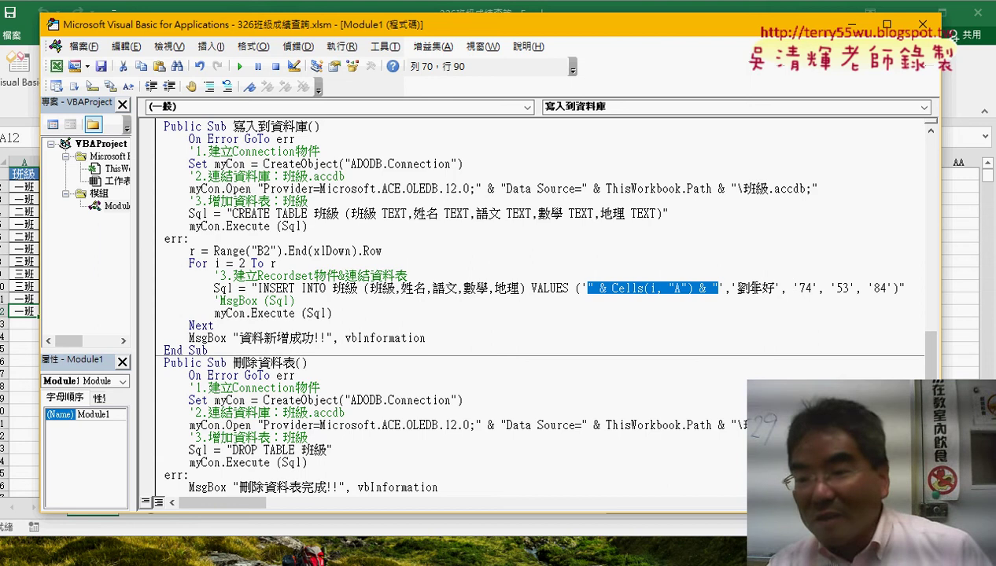
pyautogui.moveTo(737, 288); pyautogui.dragTo(775, 291)
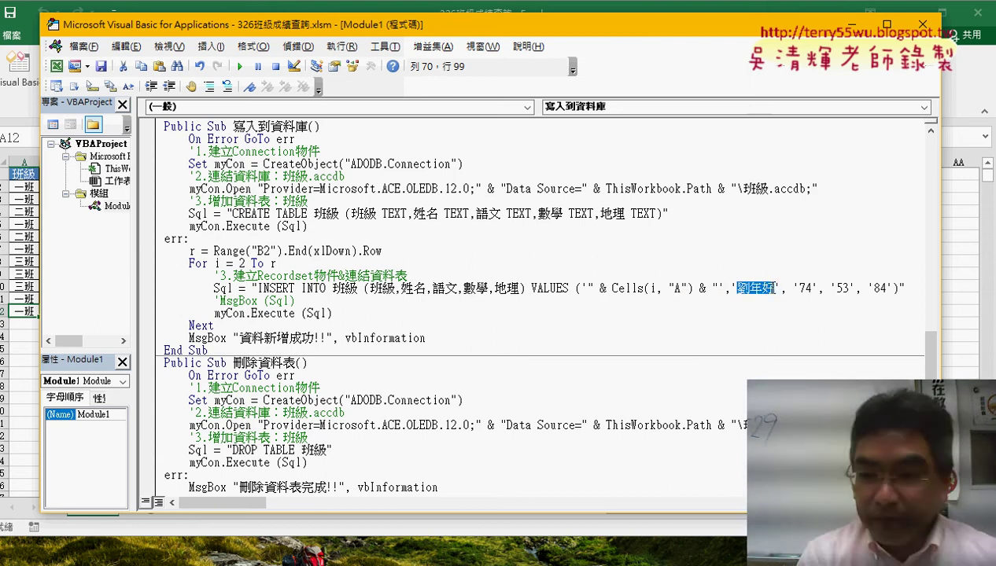
pyautogui.write('" & Cells(i, "A") & "')
pyautogui.doubleClick(826, 288)
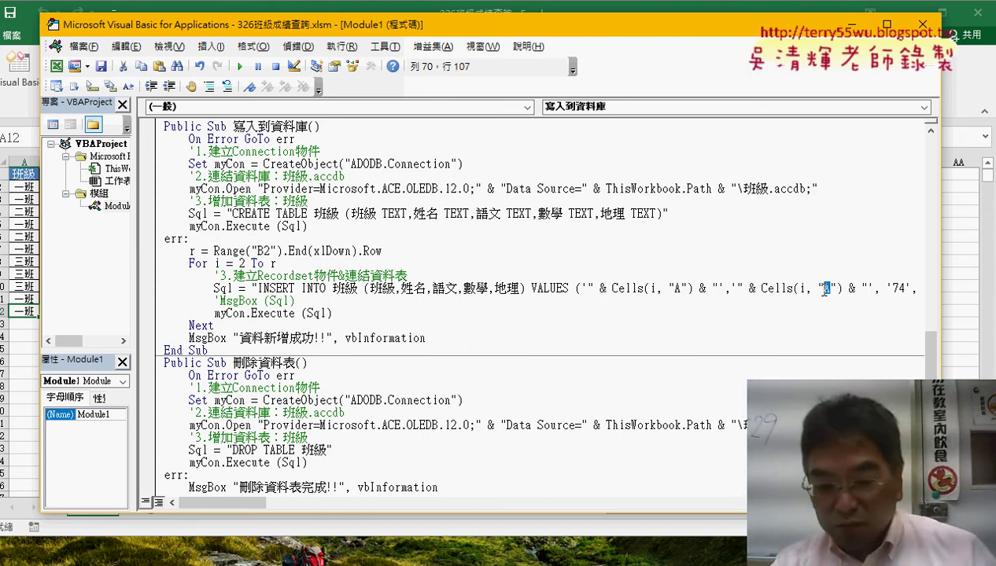
pyautogui.write('B')
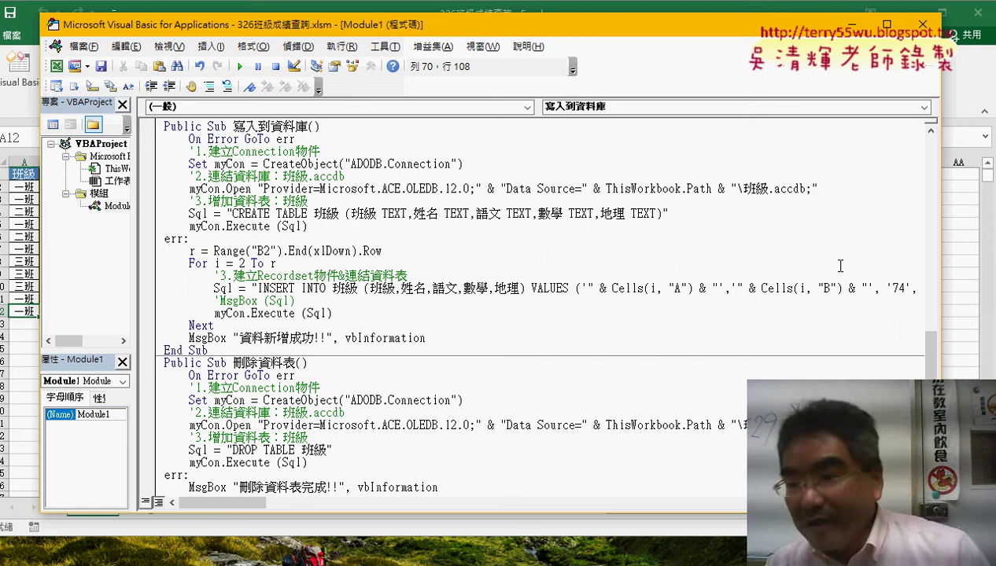
pyautogui.moveTo(892, 290); pyautogui.dragTo(904, 289)
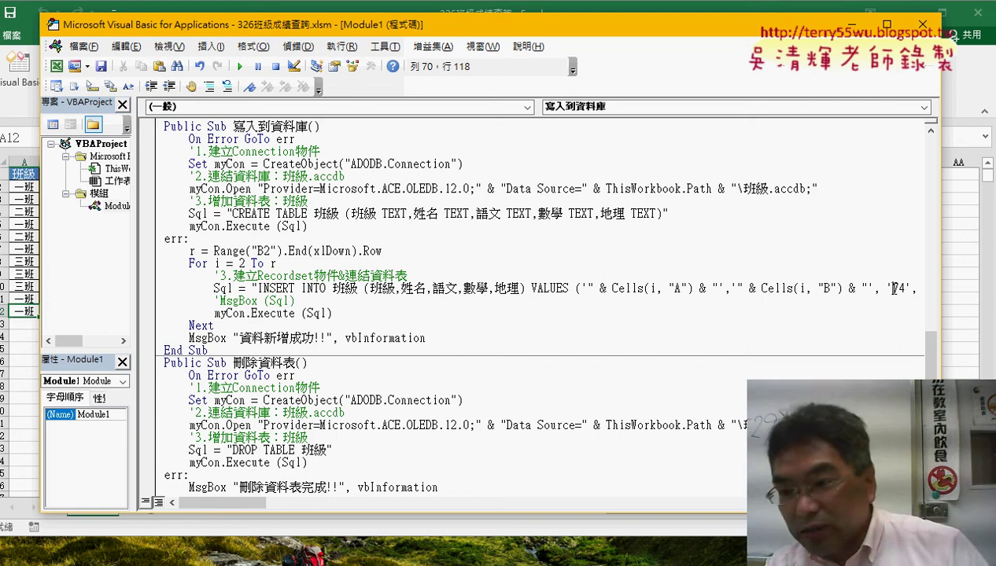
pyautogui.write('" & Cells(i, "A") & "')
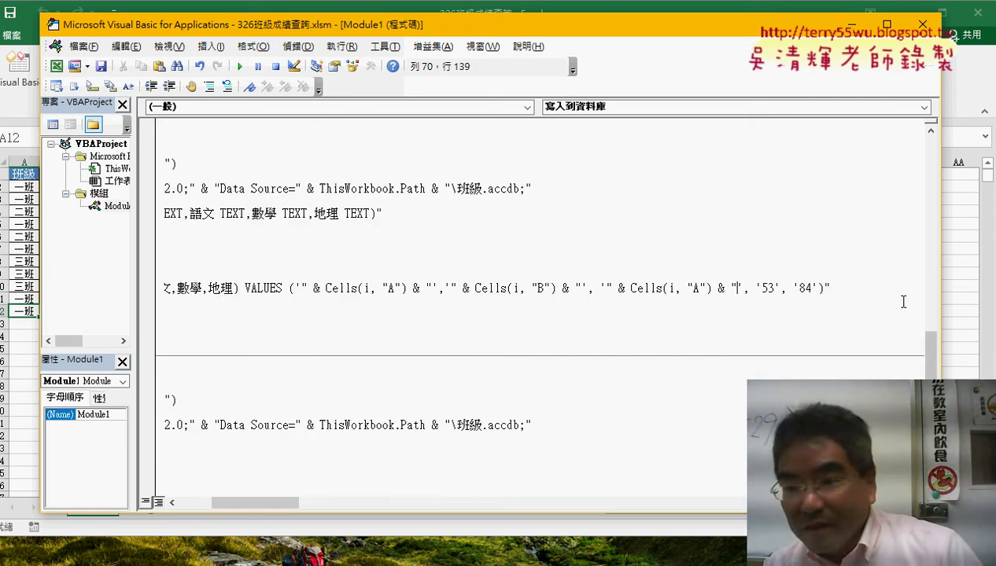
pyautogui.doubleClick(699, 288)
pyautogui.write('C')
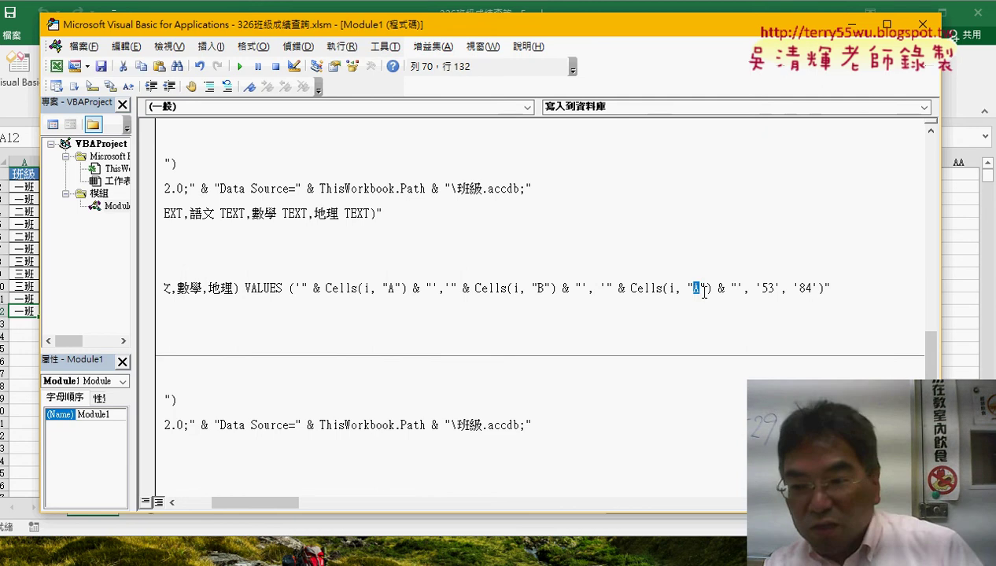
# Substitute the Cells expression for 53 and 84 as well, pointing them at columns D and E
pyautogui.click(773, 287)
pyautogui.doubleClick(773, 287)
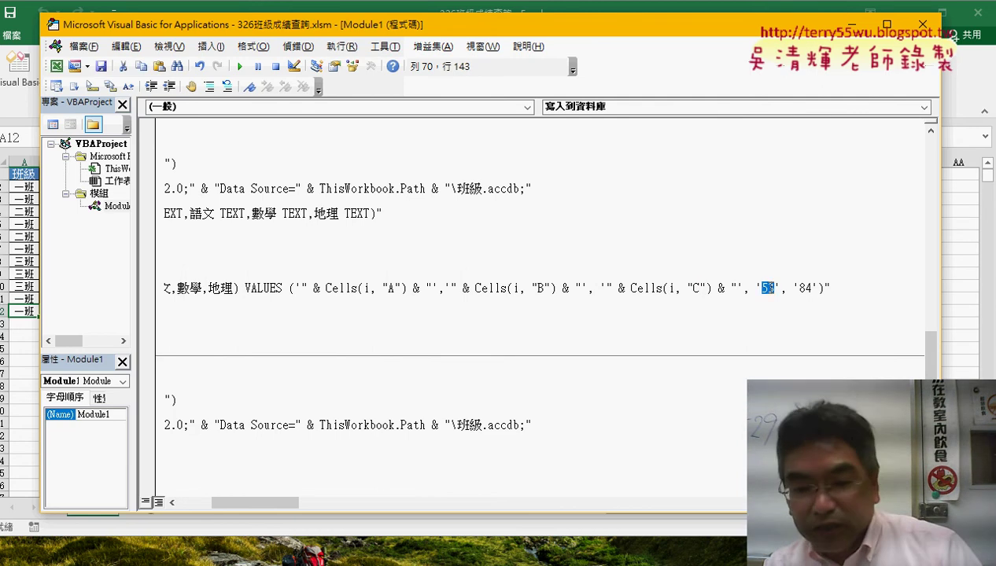
pyautogui.write('" & Cells(i, "A") & "')
pyautogui.click(848, 289)
pyautogui.doubleClick(848, 289)
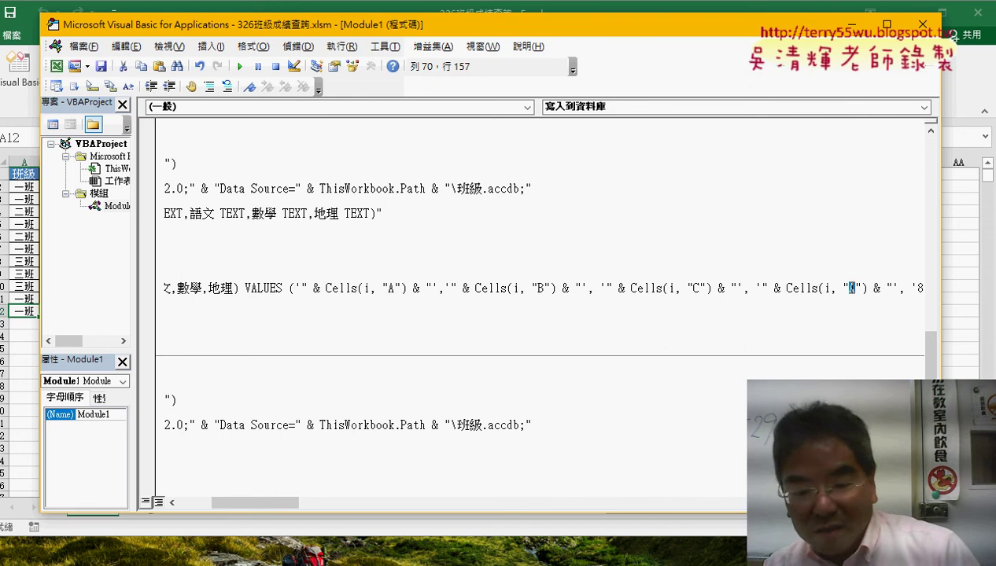
pyautogui.write('D')
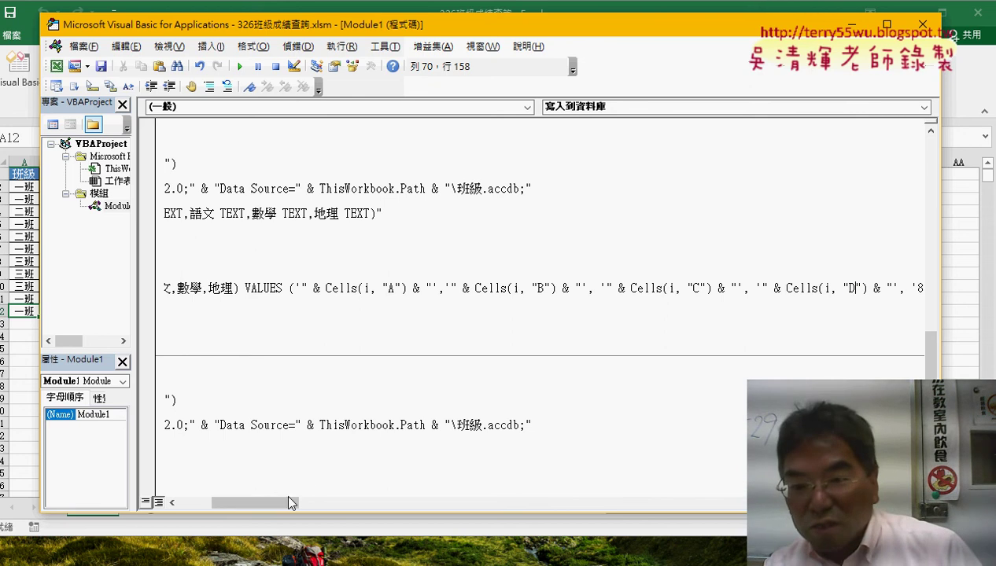
pyautogui.moveTo(285, 502); pyautogui.dragTo(308, 502)
pyautogui.doubleClick(710, 288)
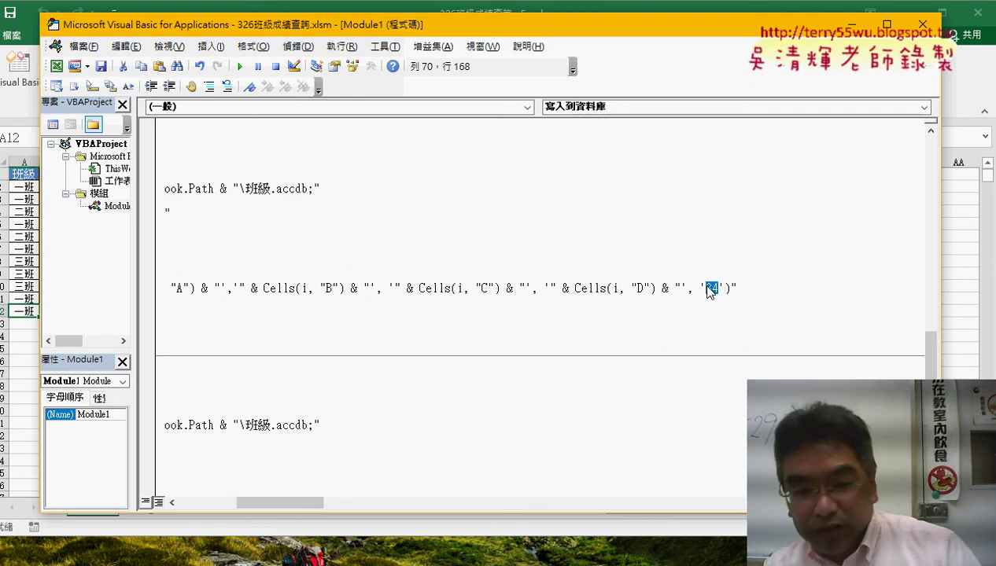
pyautogui.write('" & Cells(i, "A") & "')
pyautogui.doubleClick(793, 289)
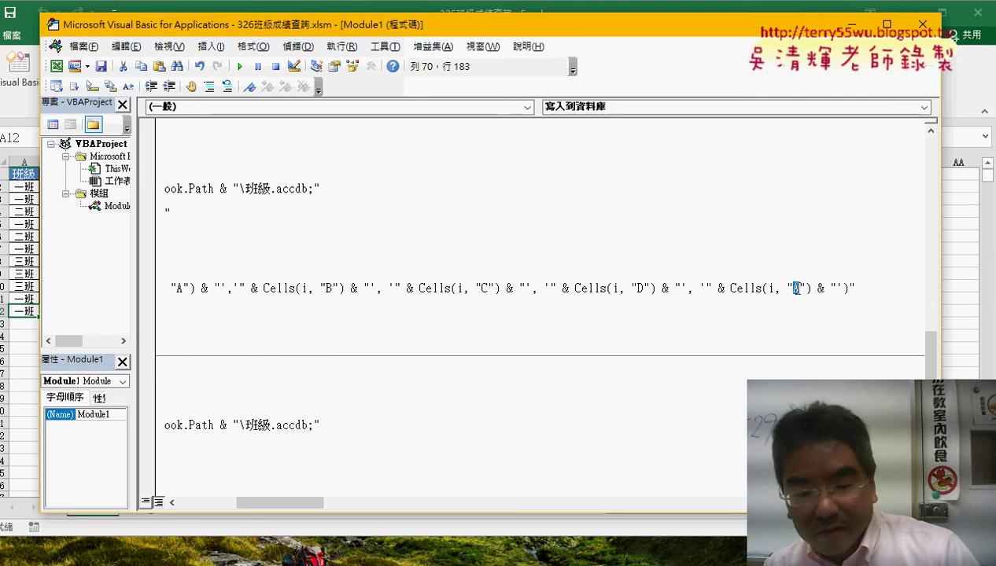
pyautogui.write('E')
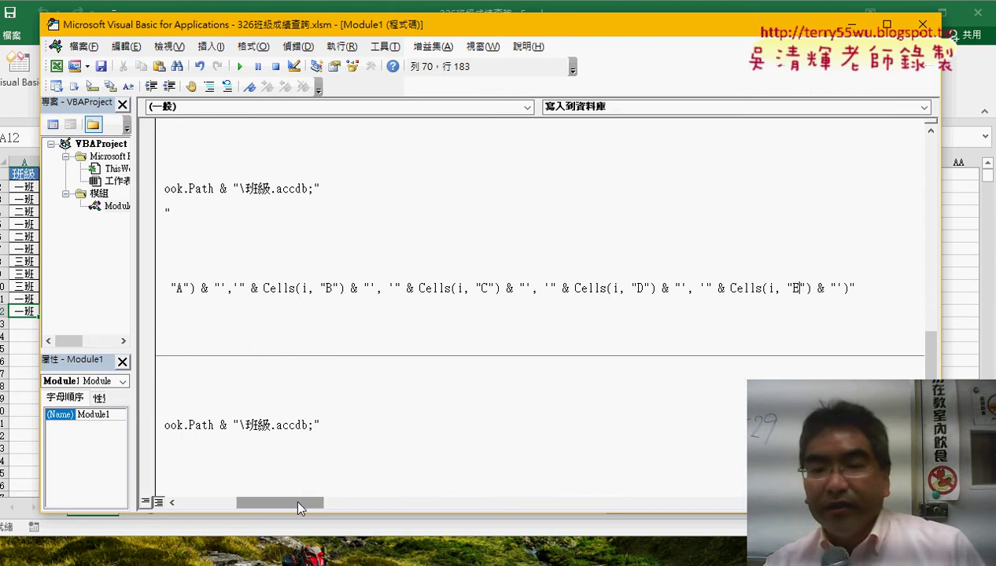
pyautogui.moveTo(295, 502); pyautogui.dragTo(217, 504)
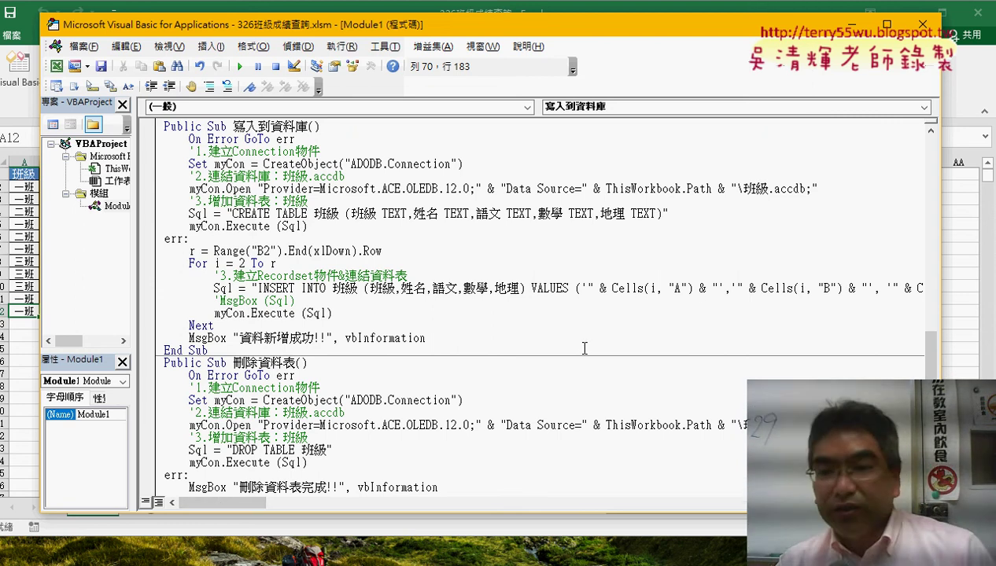
# Split the INSERT line after the first & with a space-underscore continuation and indent the second line
pyautogui.moveTo(706, 288); pyautogui.dragTo(712, 288)
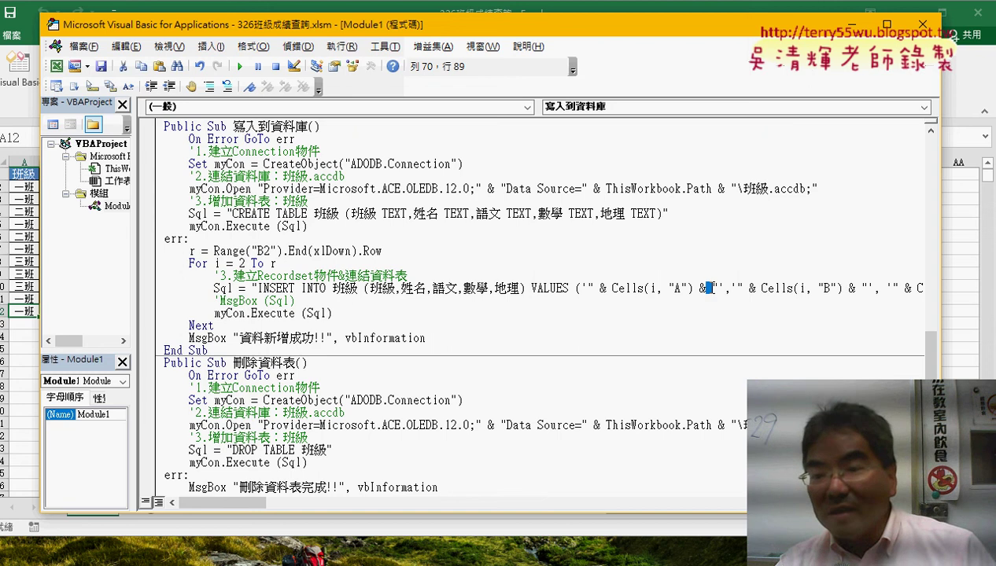
pyautogui.click(712, 288)
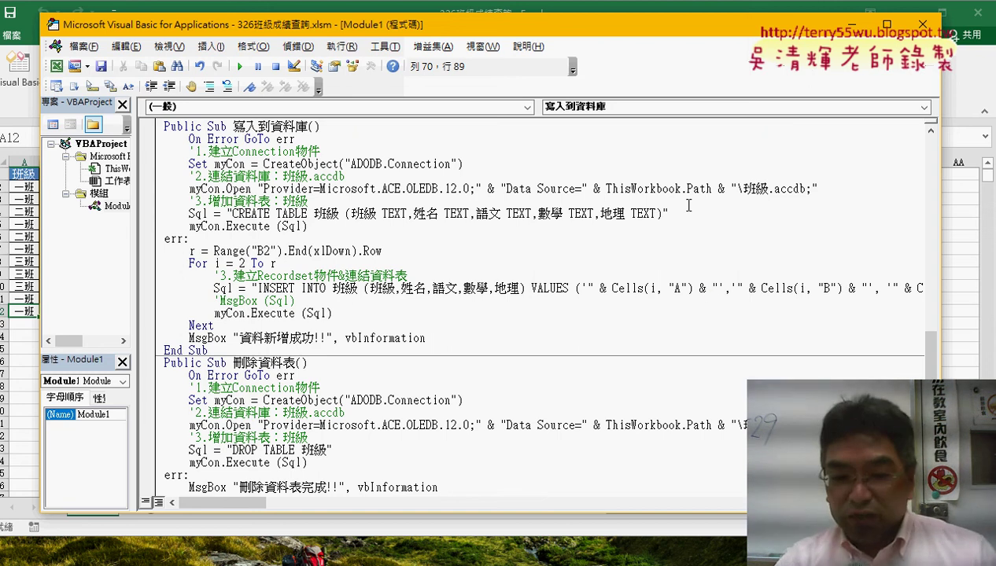
pyautogui.write('_')
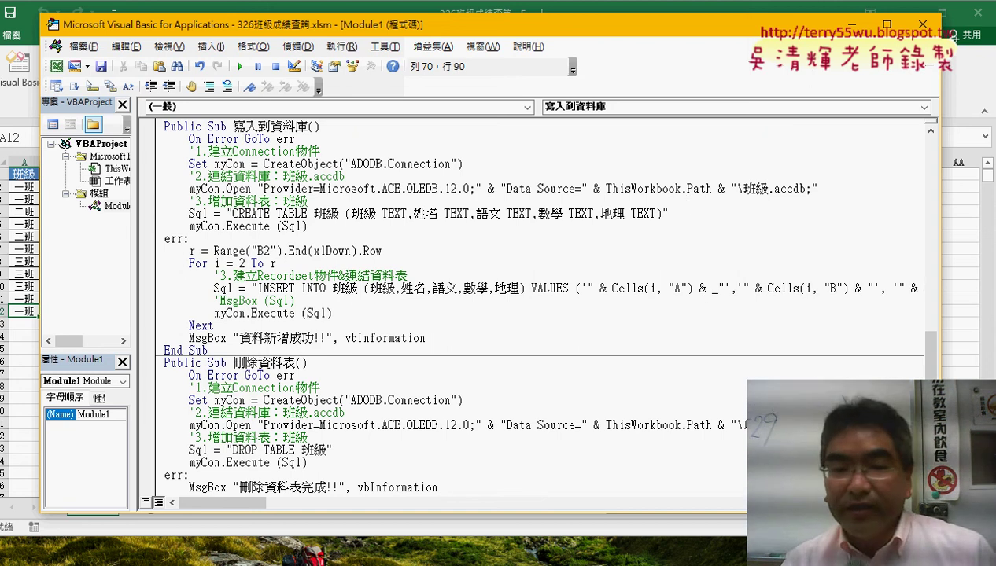
pyautogui.press('Return')
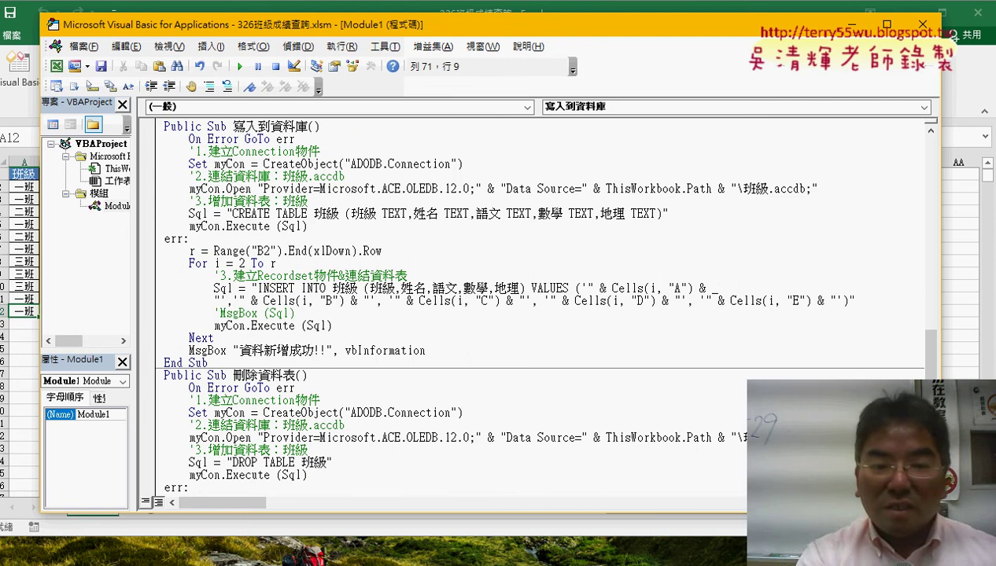
pyautogui.press('Tab')
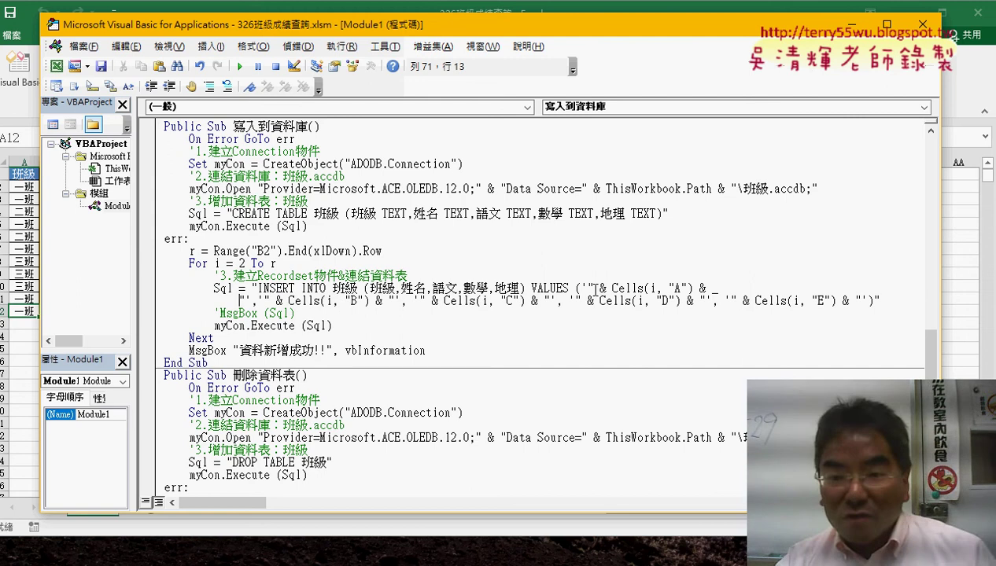
# Delete the opening quote after VALUES (, run the macro, and debug the resulting syntax error
pyautogui.moveTo(587, 288); pyautogui.dragTo(581, 288)
pyautogui.press('Left')
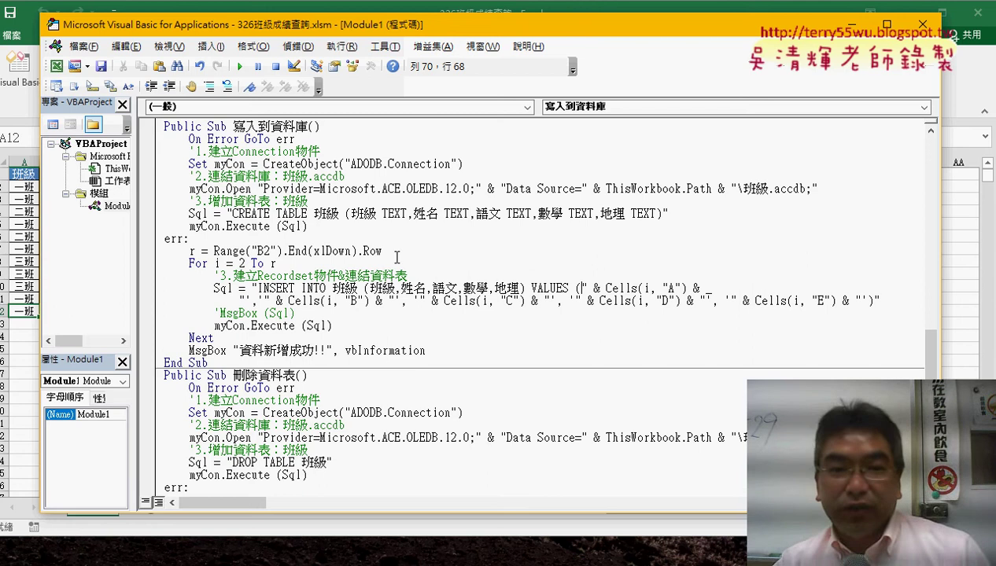
pyautogui.click(241, 67)
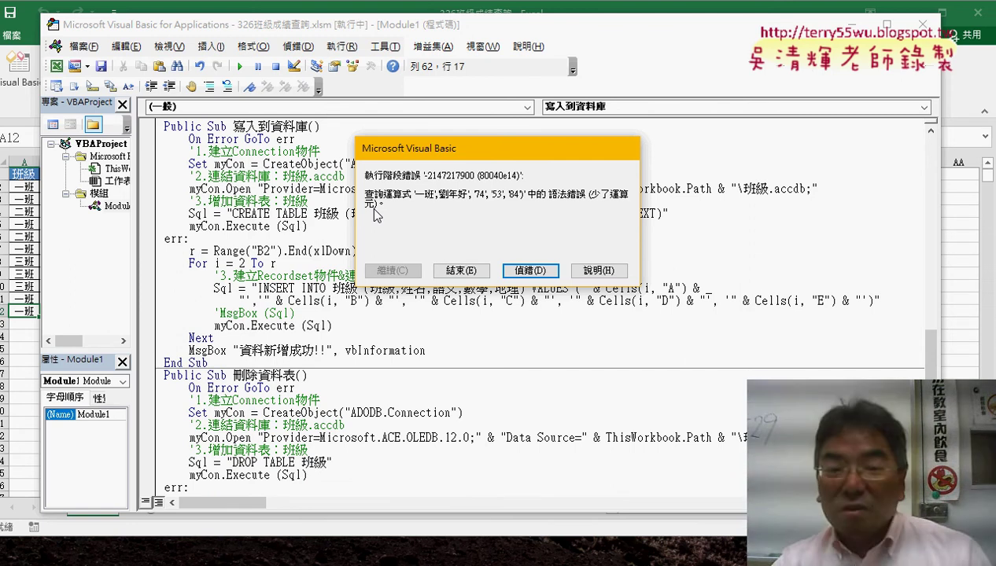
pyautogui.click(537, 271)
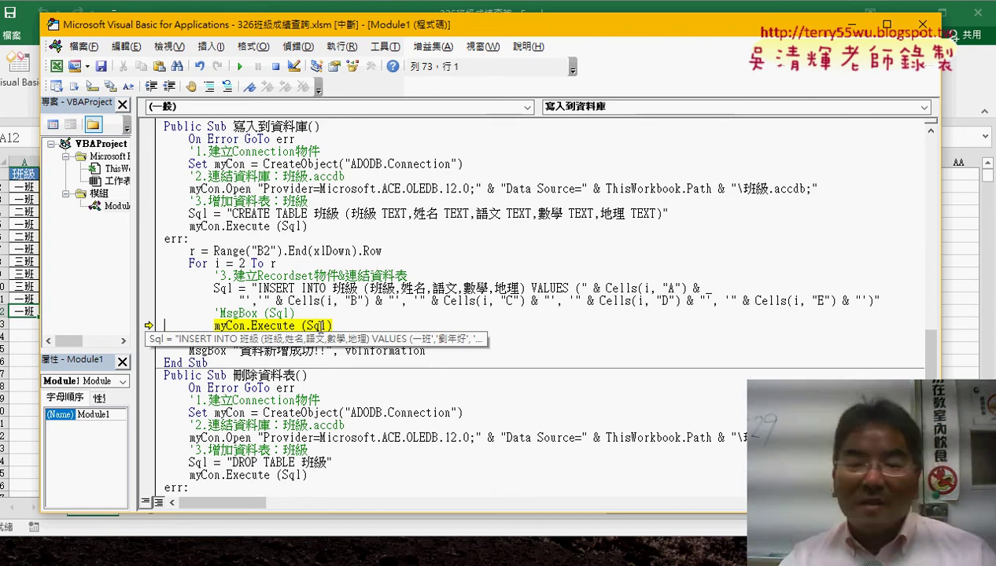
# Print the generated Sql string in the Immediate window with ? sql
pyautogui.hotkey('ctrl', 'g')
pyautogui.click(197, 438)
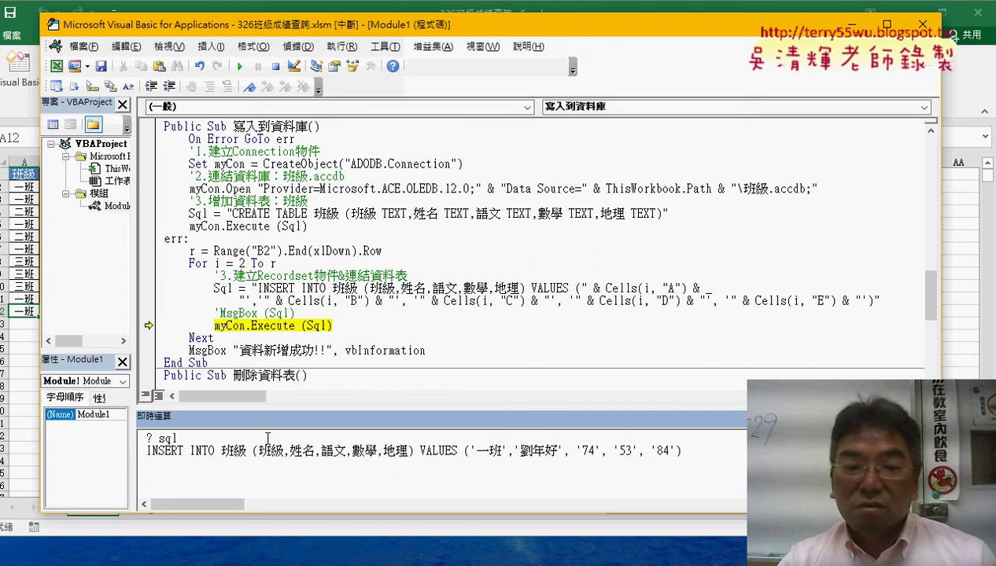
pyautogui.press('Return')
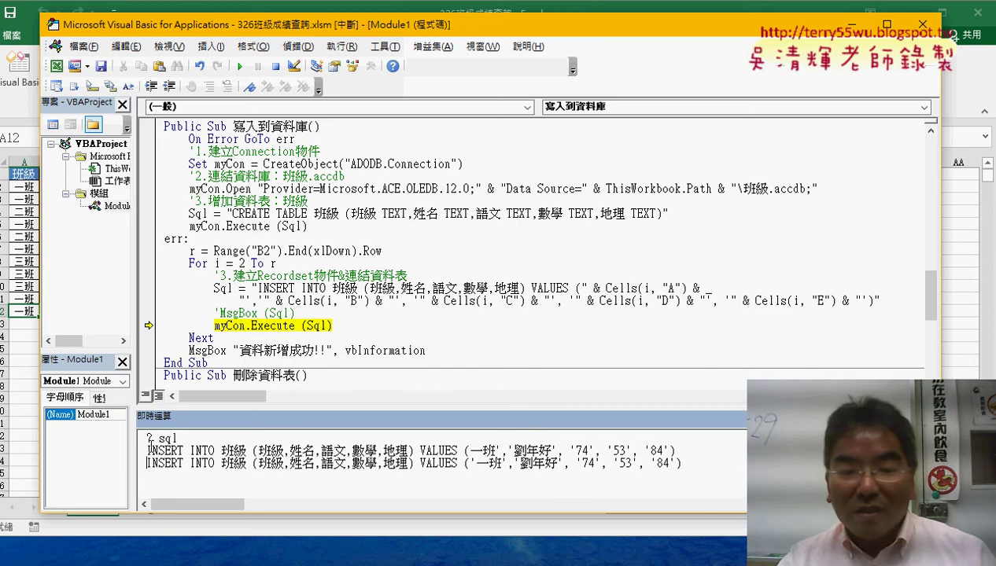
pyautogui.press('Return')
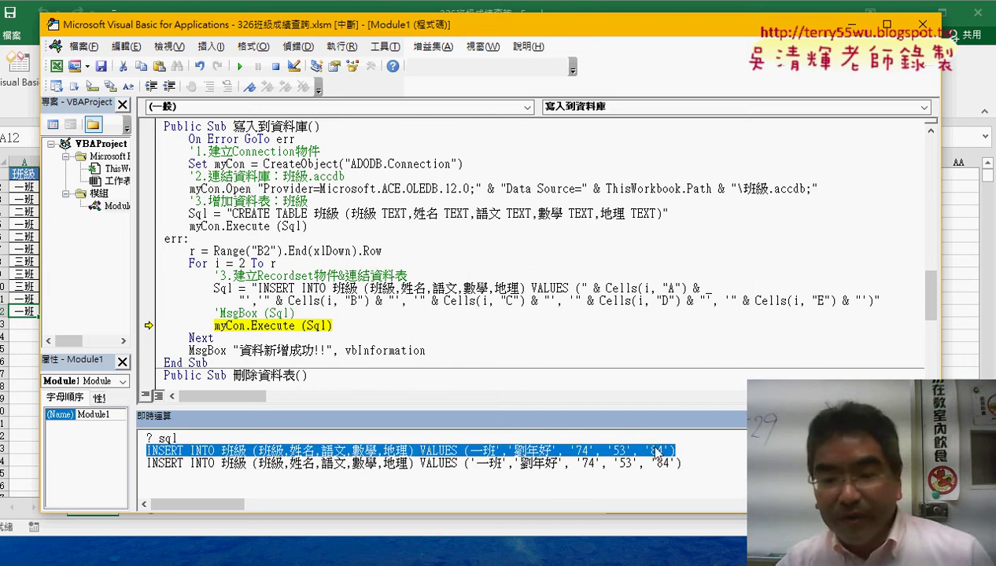
pyautogui.click(427, 445)
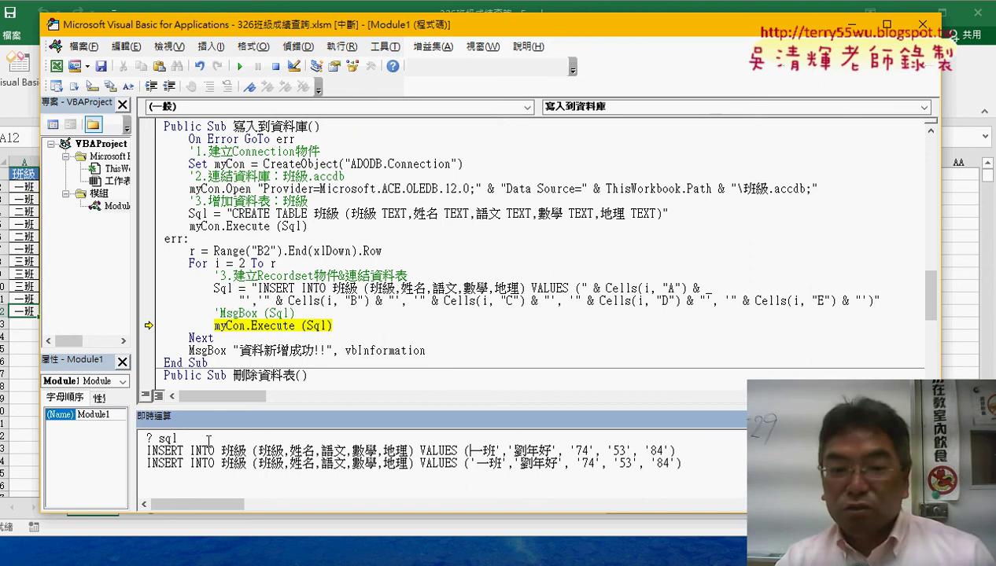
# Compare it against the correct INSERT statement from the Google Docs notes
pyautogui.moveTo(190, 438); pyautogui.dragTo(143, 438)
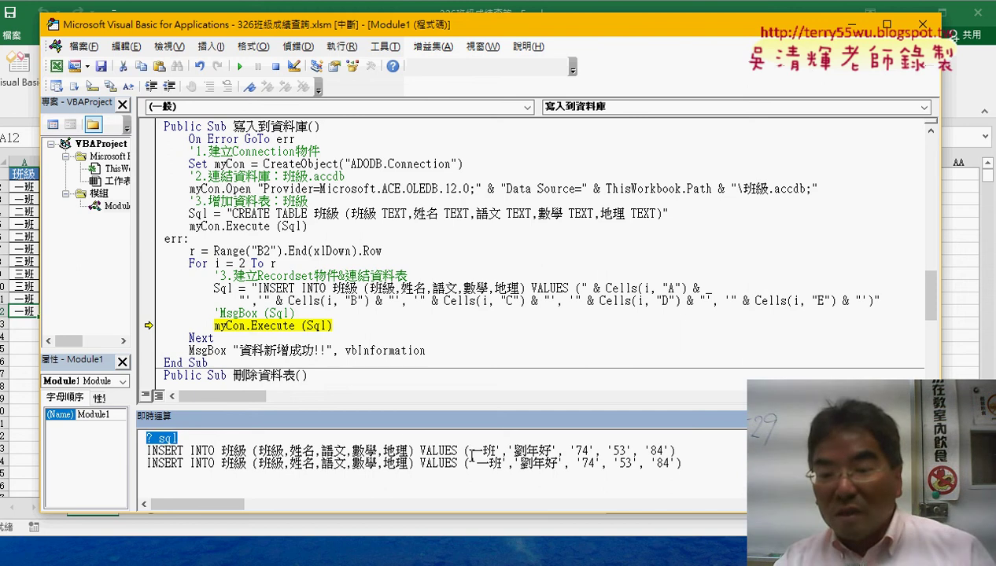
pyautogui.click(682, 463)
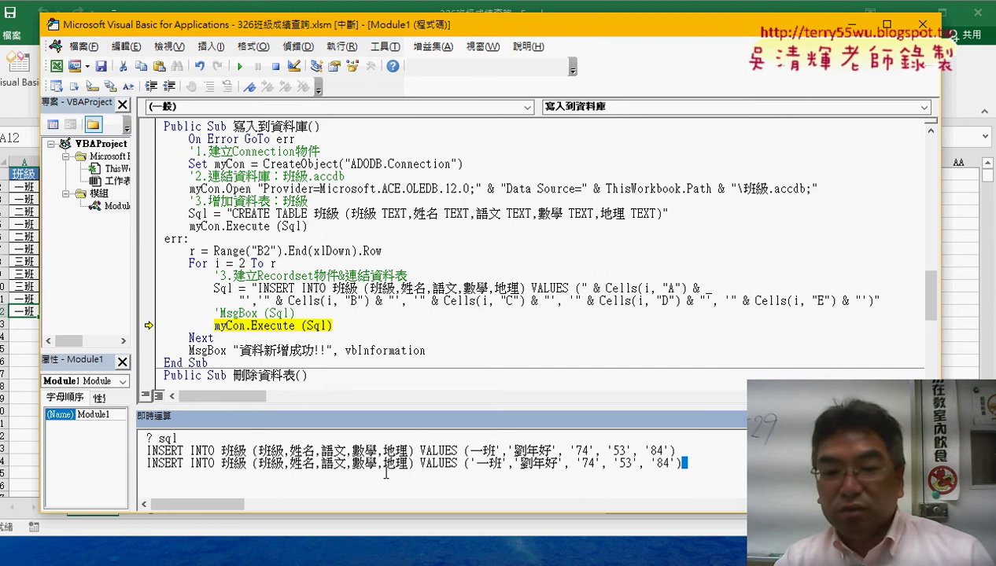
pyautogui.keyDown('shift'); pyautogui.click(144, 464); pyautogui.keyUp('shift')
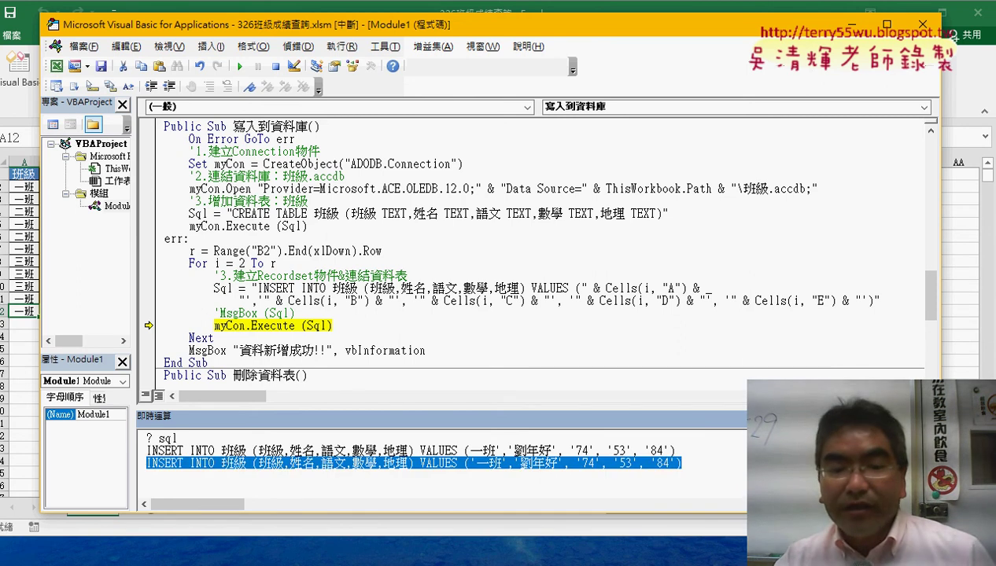
pyautogui.click(244, 503)
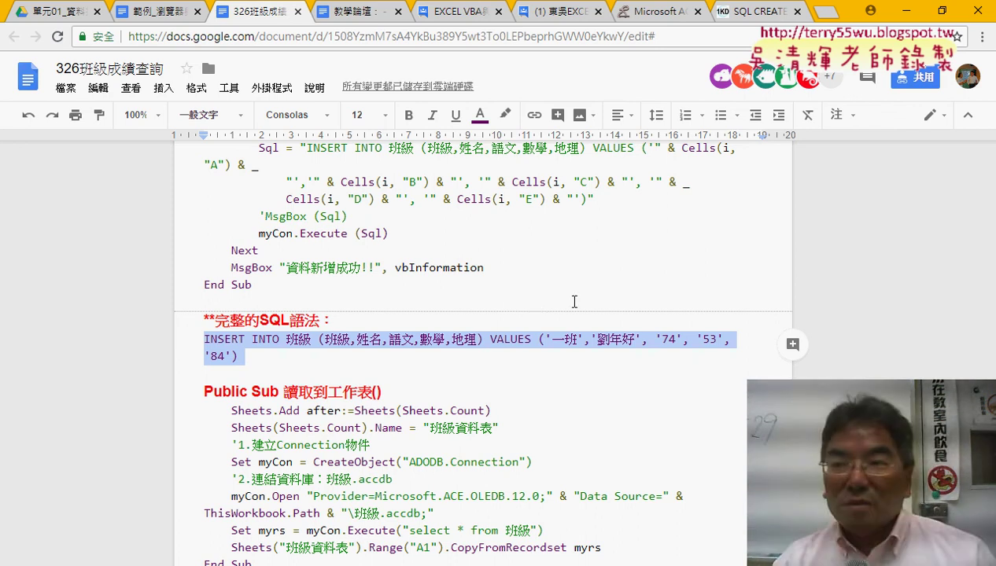
pyautogui.click(908, 16)
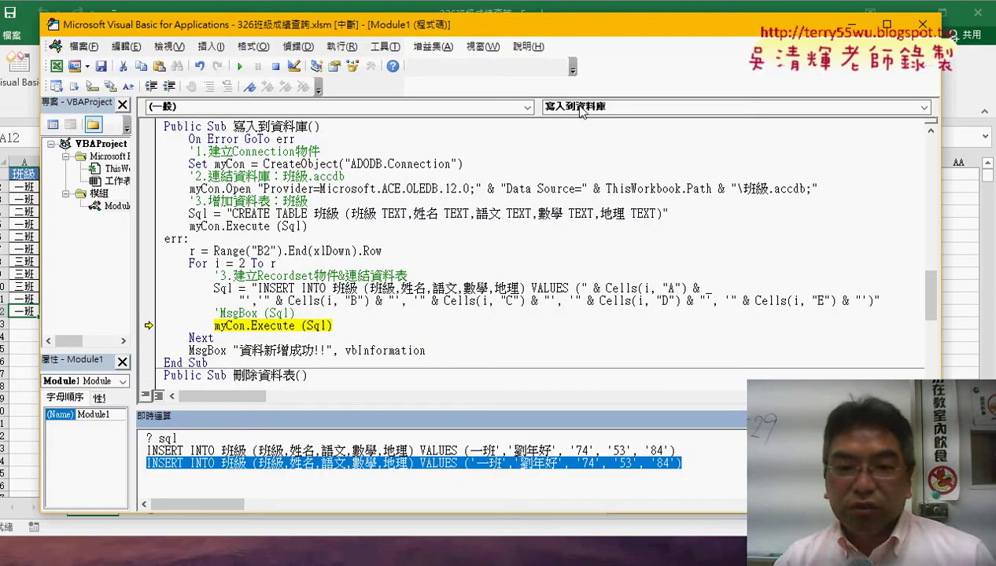
# Restore the quote after VALUES (, re-execute the INSERT line with F8, and continue to completion
pyautogui.click(583, 288)
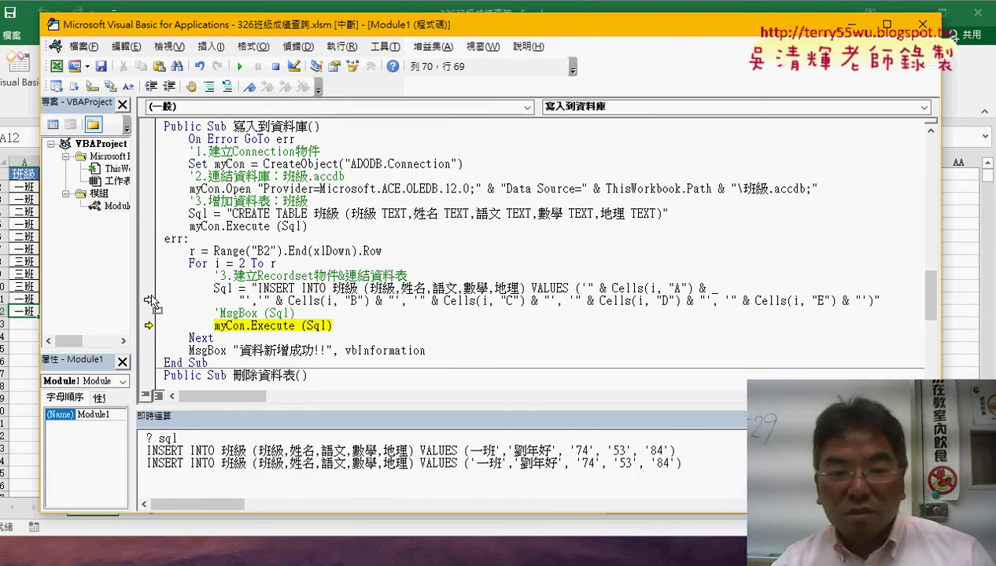
pyautogui.moveTo(152, 302); pyautogui.dragTo(150, 298)
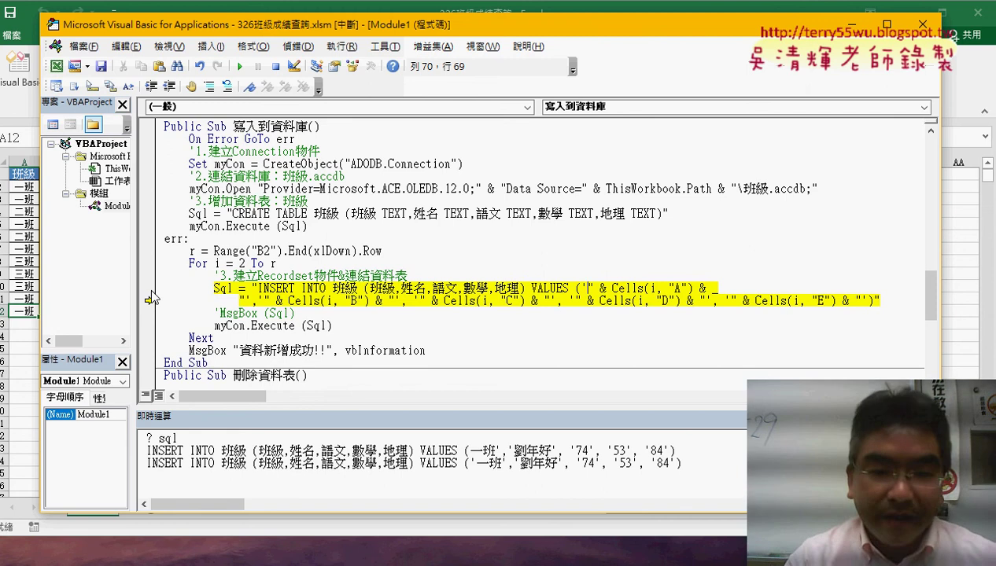
pyautogui.press('F8')
pyautogui.press('F8')
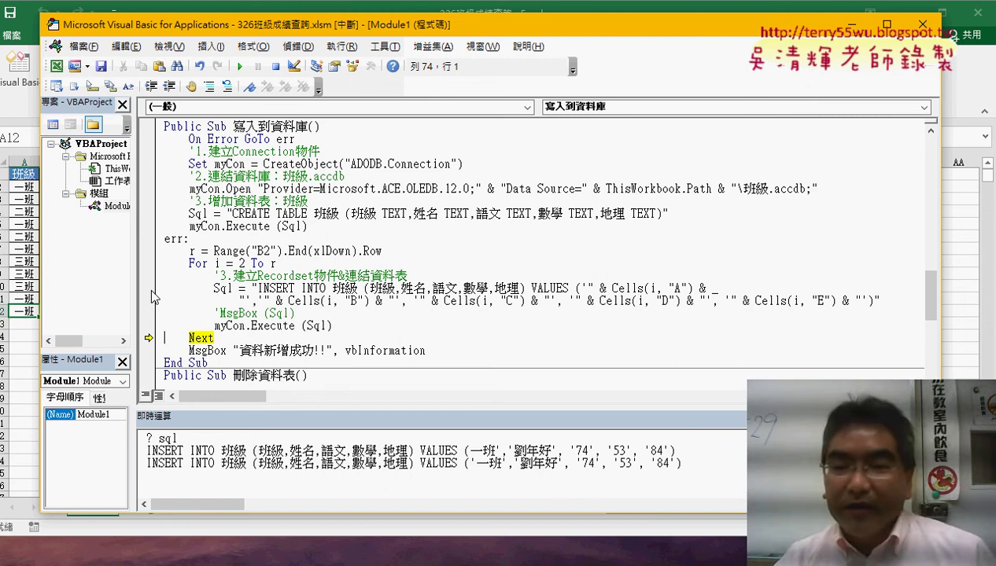
pyautogui.press('BackSpace')
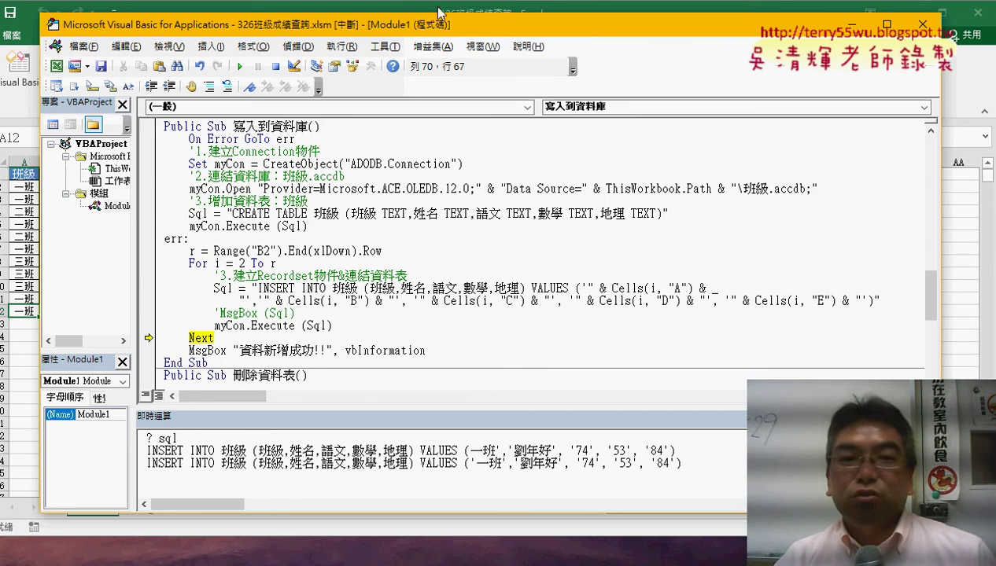
pyautogui.click(240, 66)
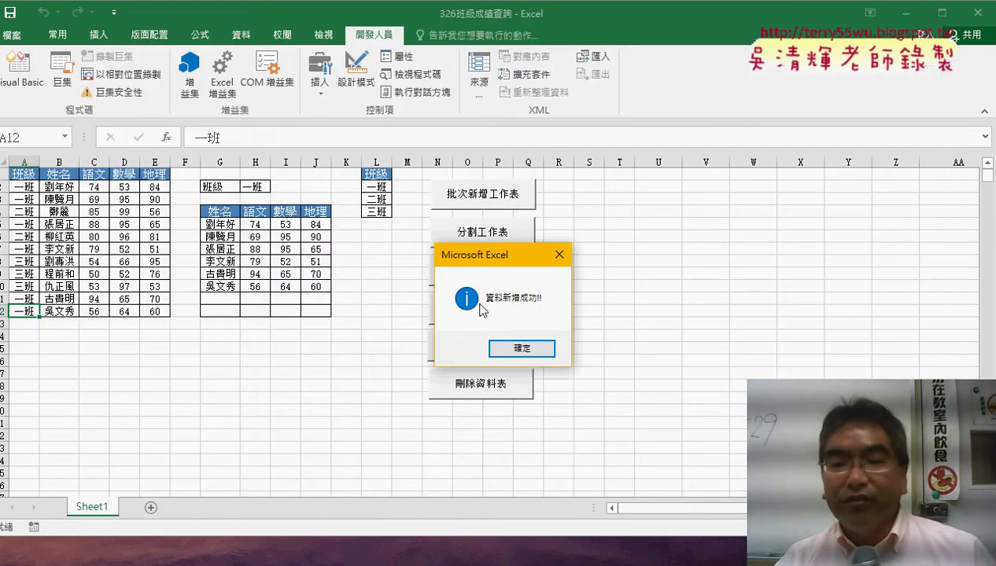
# Back on the sheet, run 讀取到工作表 to import the database table into a new 班級資料表 sheet
pyautogui.click(535, 348)
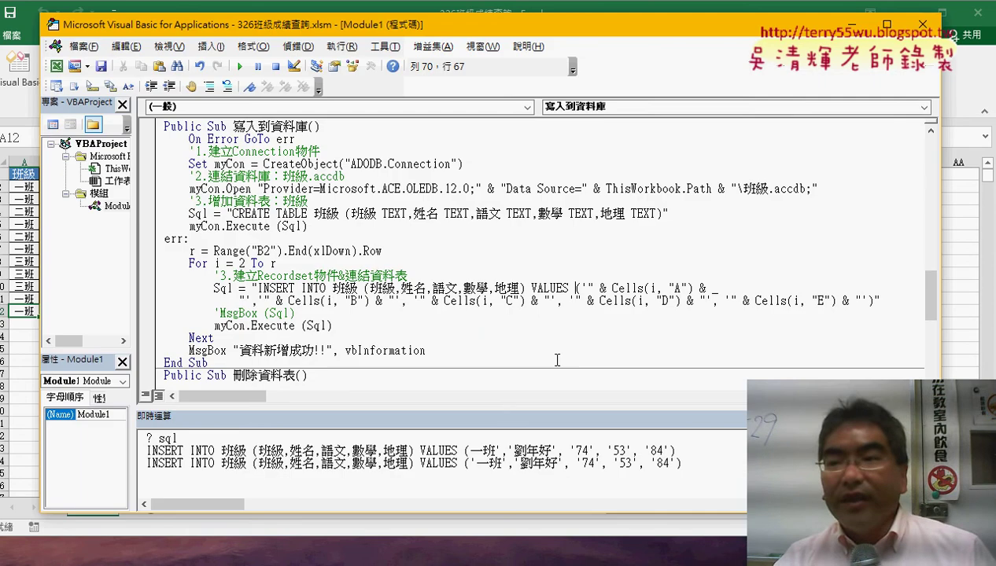
pyautogui.click(925, 26)
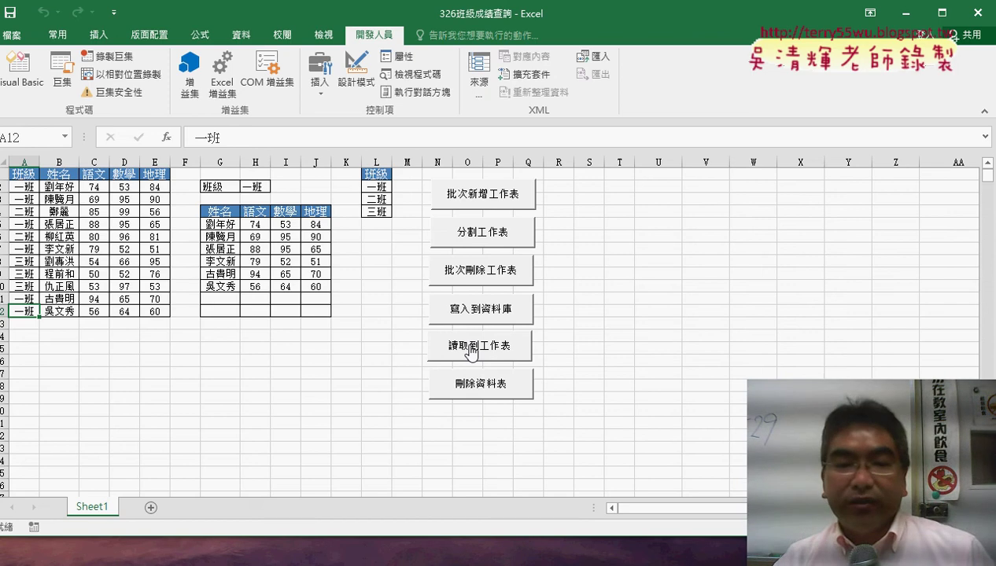
pyautogui.click(471, 350)
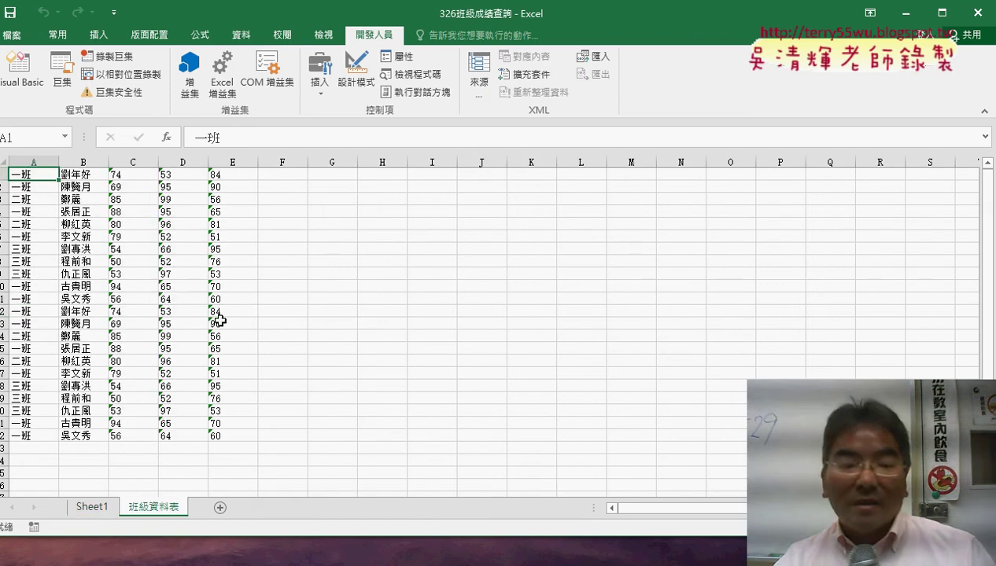
# Delete the 班級資料表 sheet and bring up the 讀取到工作表 button's assigned macro
pyautogui.rightClick(181, 508)
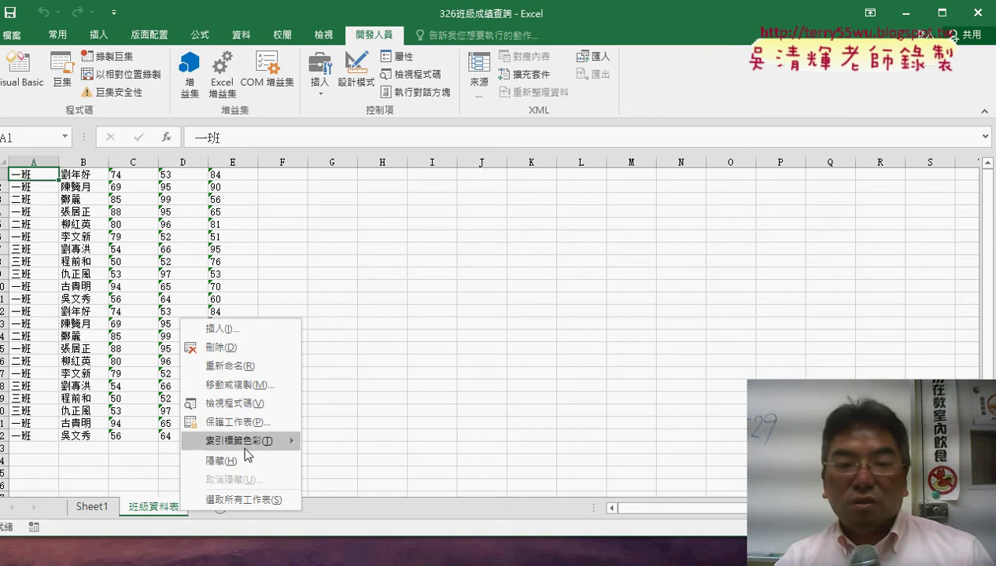
pyautogui.click(267, 347)
pyautogui.click(470, 336)
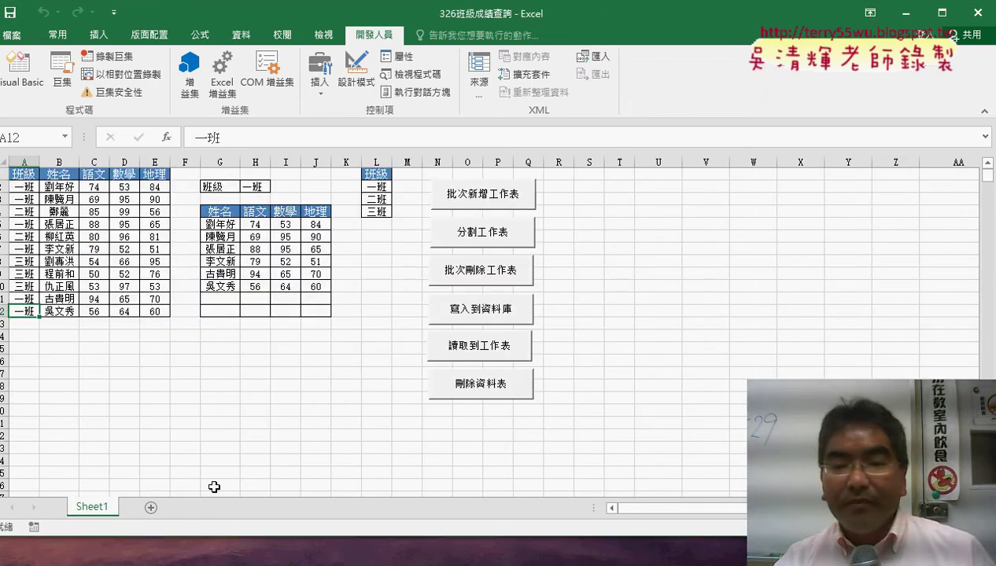
pyautogui.rightClick(499, 345)
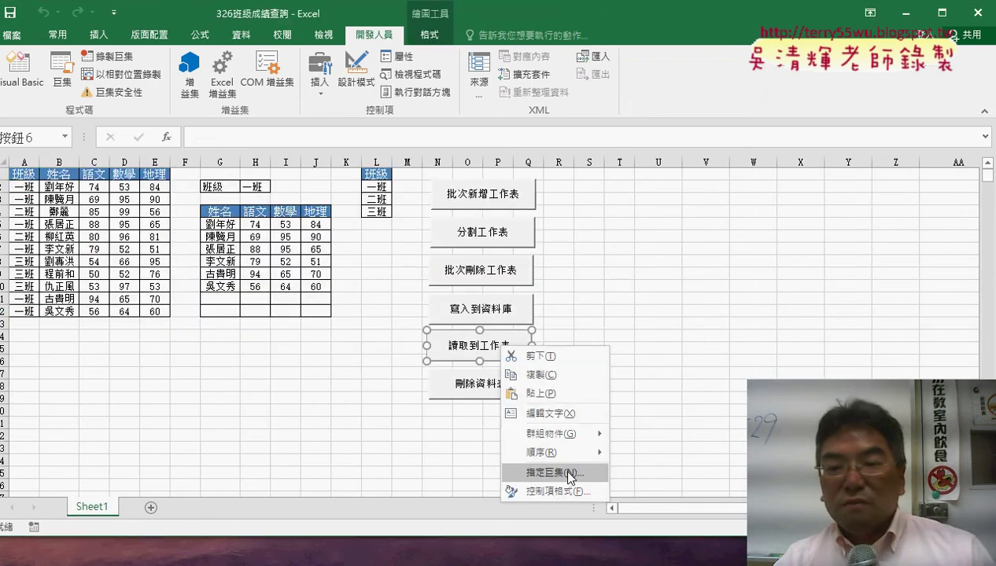
pyautogui.click(550, 472)
# Open the 讀取到工作表 code and delete its connection and recordset lines
pyautogui.click(673, 292)
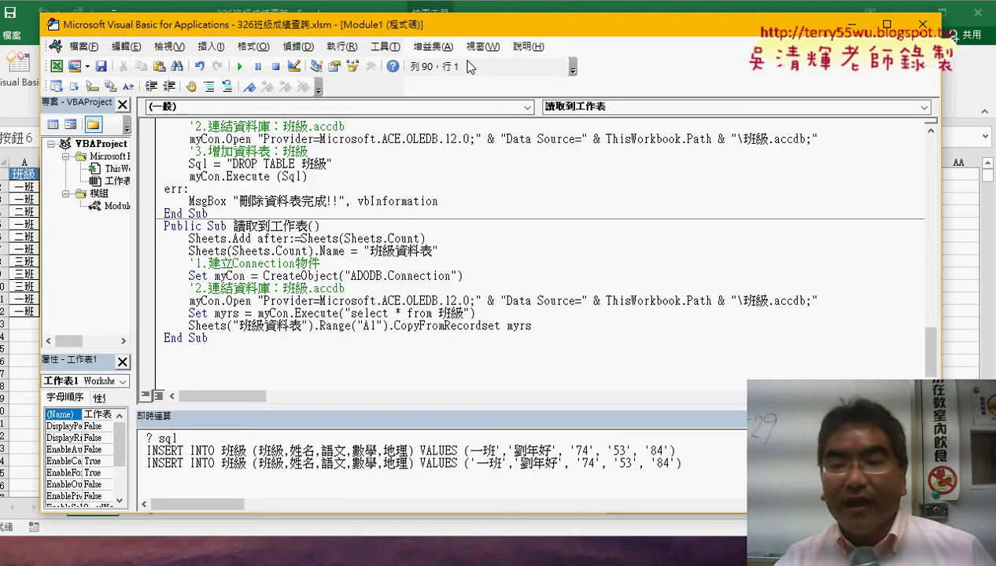
pyautogui.moveTo(445, 26); pyautogui.dragTo(494, 25)
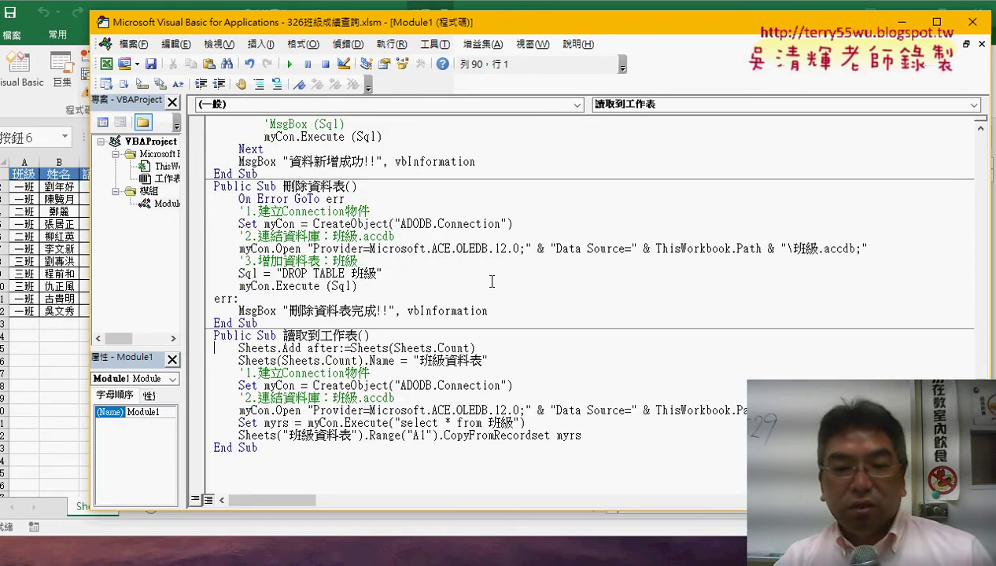
pyautogui.moveTo(283, 335); pyautogui.dragTo(358, 335)
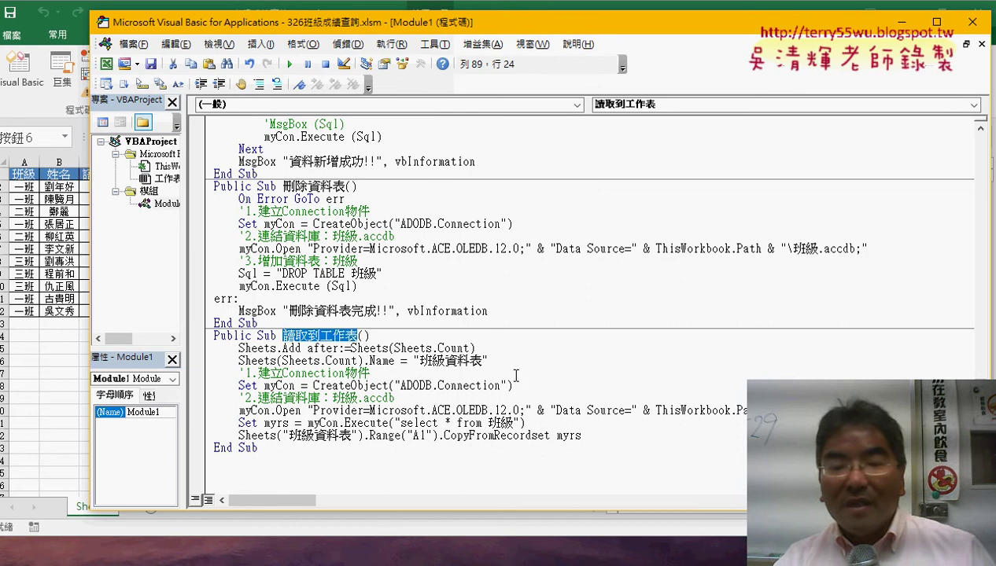
pyautogui.moveTo(582, 435); pyautogui.dragTo(205, 381)
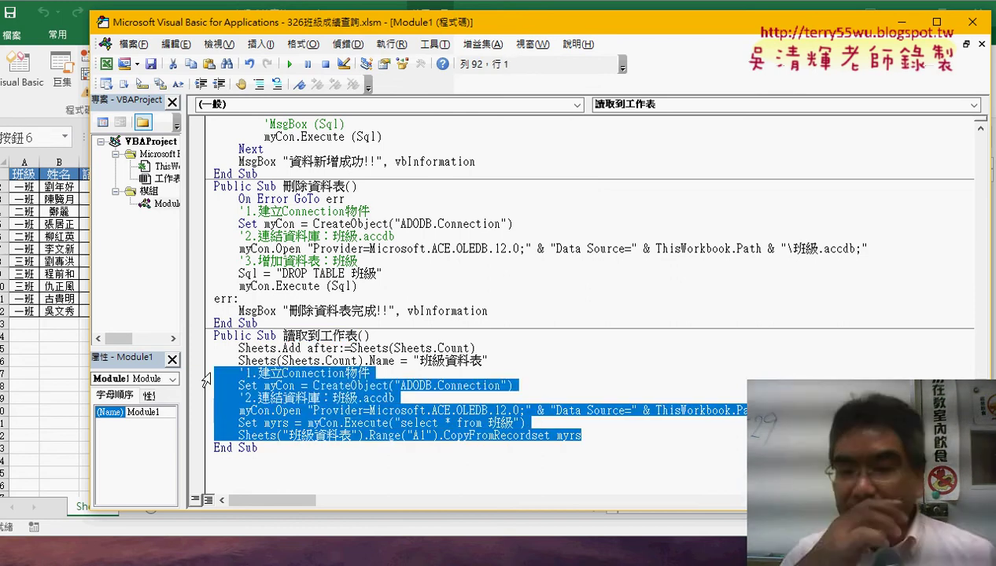
pyautogui.press('Delete')
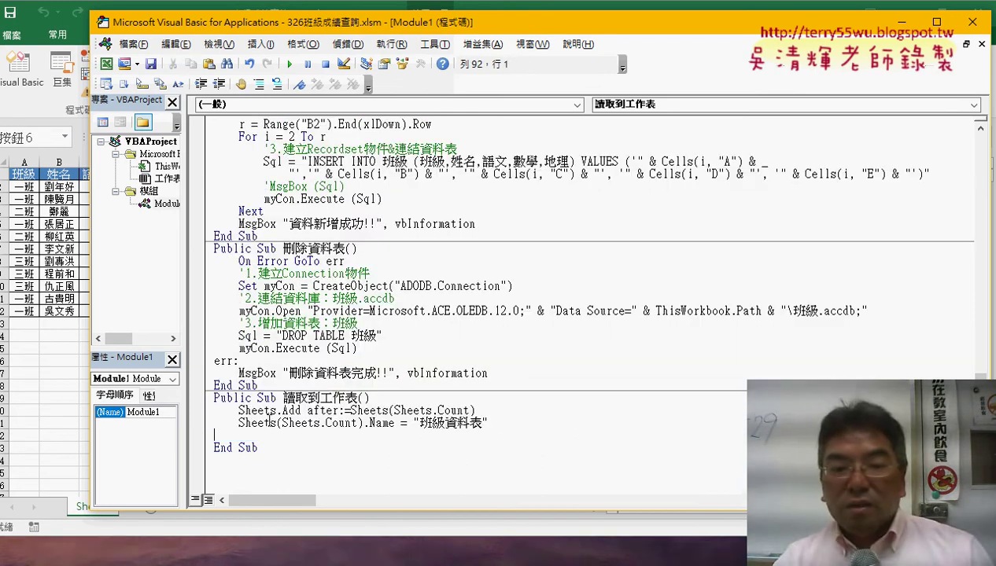
# Review the remaining Sheets.Add and 班級資料表 naming lines, then select 刪除資料表's connection setup lines
pyautogui.moveTo(475, 410); pyautogui.dragTo(238, 410)
pyautogui.moveTo(563, 422)
pyautogui.mouseDown()
pyautogui.moveTo(283, 425)
pyautogui.moveTo(203, 410)
pyautogui.mouseUp()
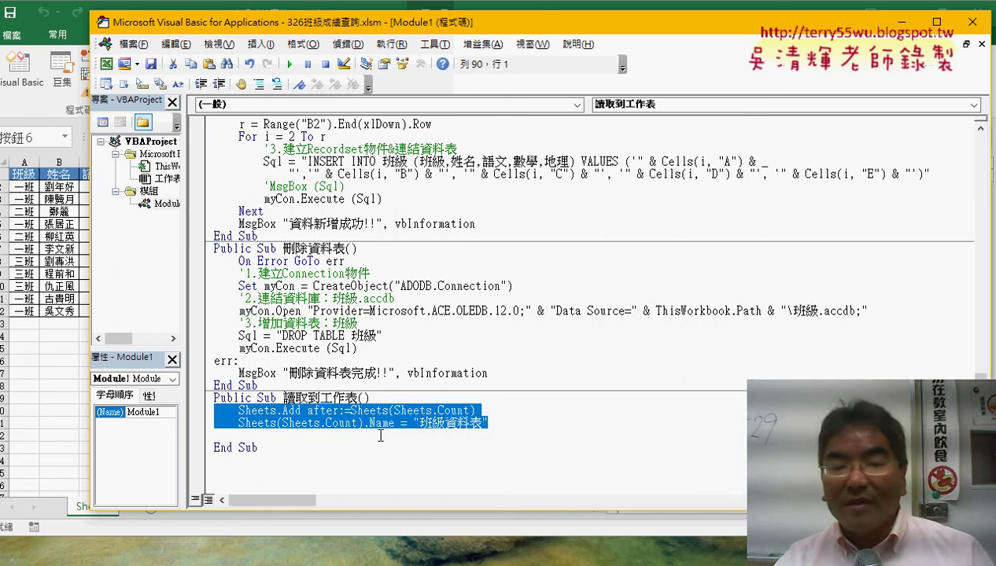
pyautogui.click(299, 410)
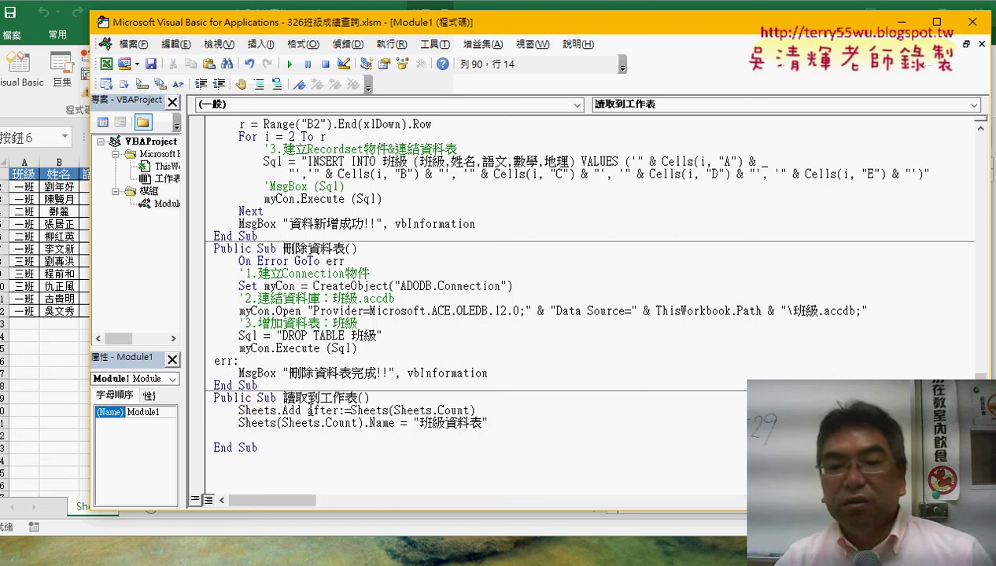
pyautogui.moveTo(475, 411); pyautogui.dragTo(313, 410)
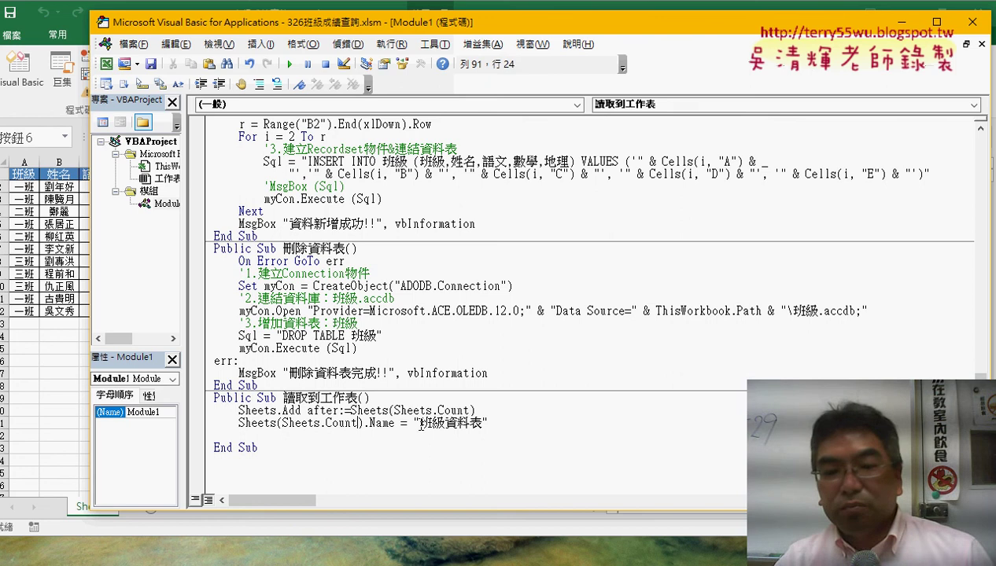
pyautogui.moveTo(488, 423); pyautogui.dragTo(413, 424)
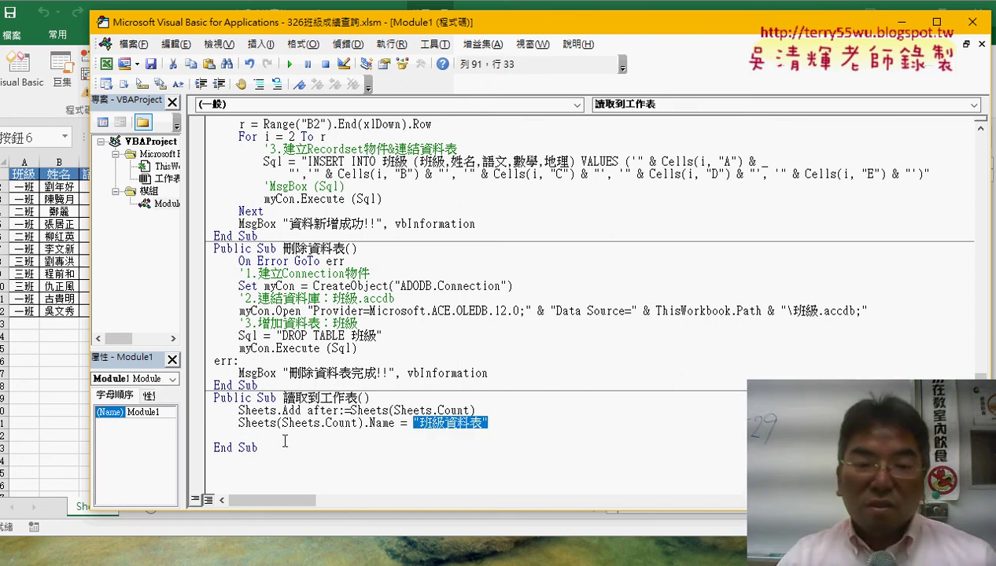
pyautogui.click(311, 436)
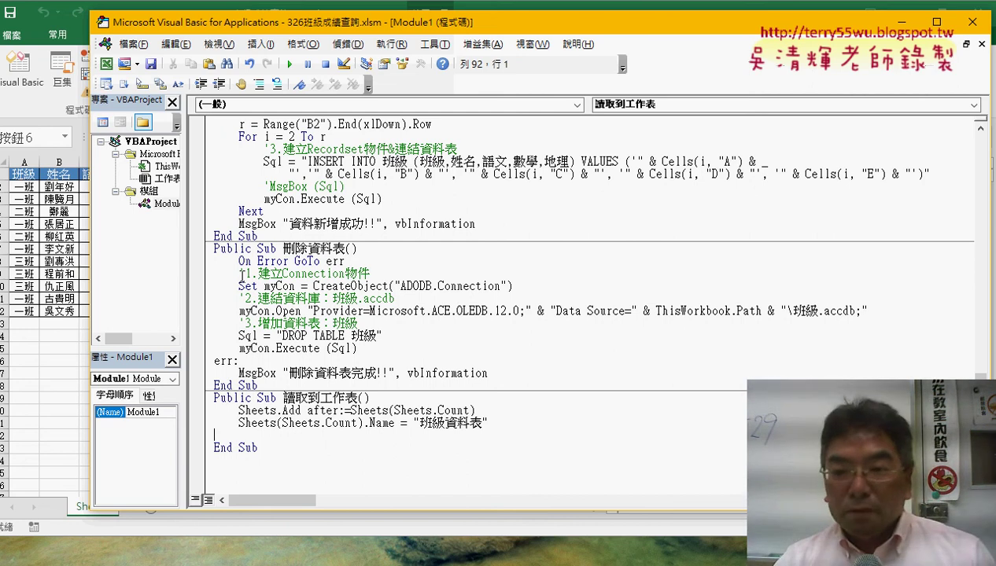
pyautogui.moveTo(868, 311)
pyautogui.mouseDown()
pyautogui.moveTo(320, 311)
pyautogui.moveTo(214, 274)
pyautogui.mouseUp()
pyautogui.hotkey('ctrl', 'c')
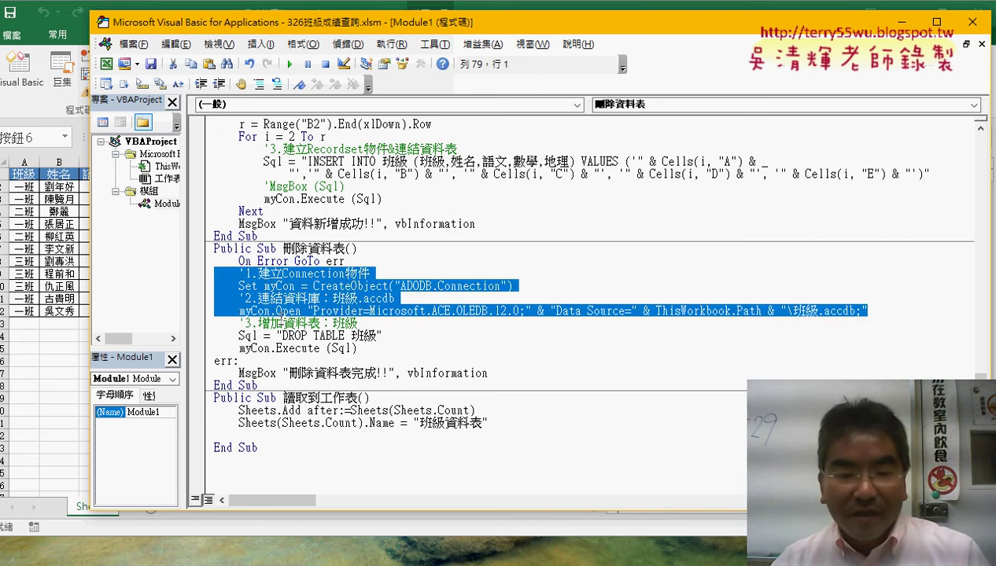
# Paste the CreateObject and myCon.Open 班級.accdb lines into 讀取到工作表 after the naming line
pyautogui.click(217, 435)
pyautogui.hotkey('ctrl', 'v')
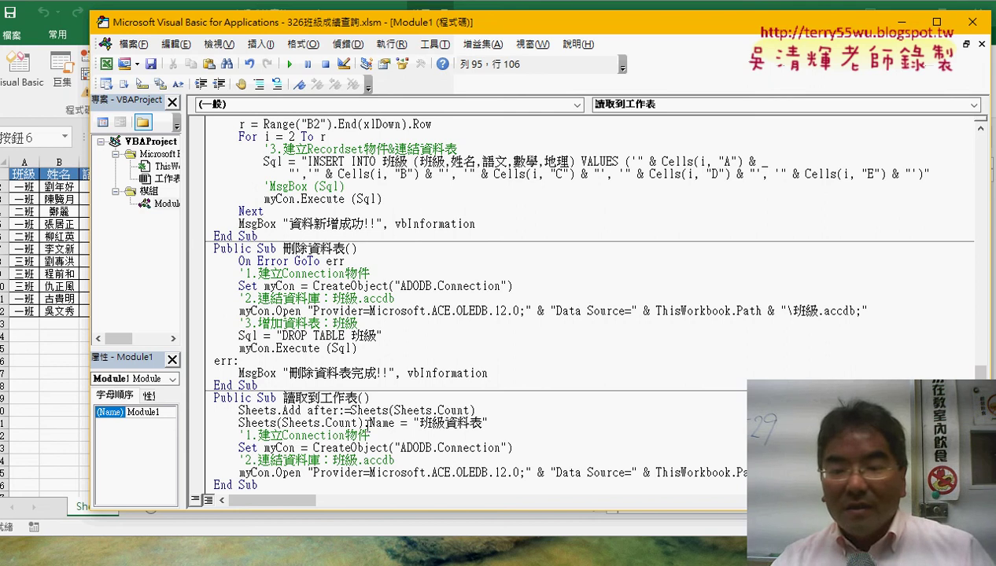
pyautogui.scroll(-1, 768, 379)
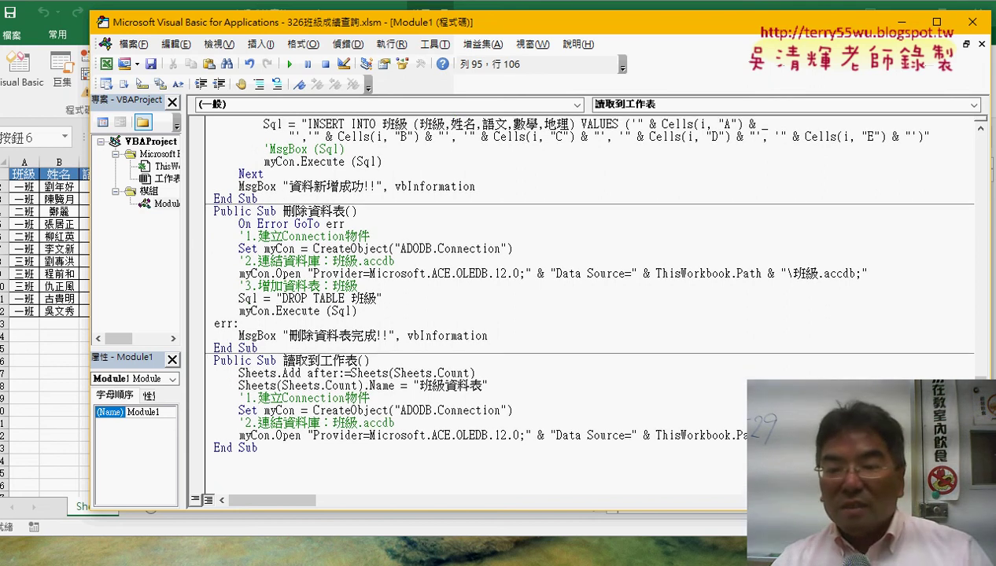
pyautogui.press('Return')
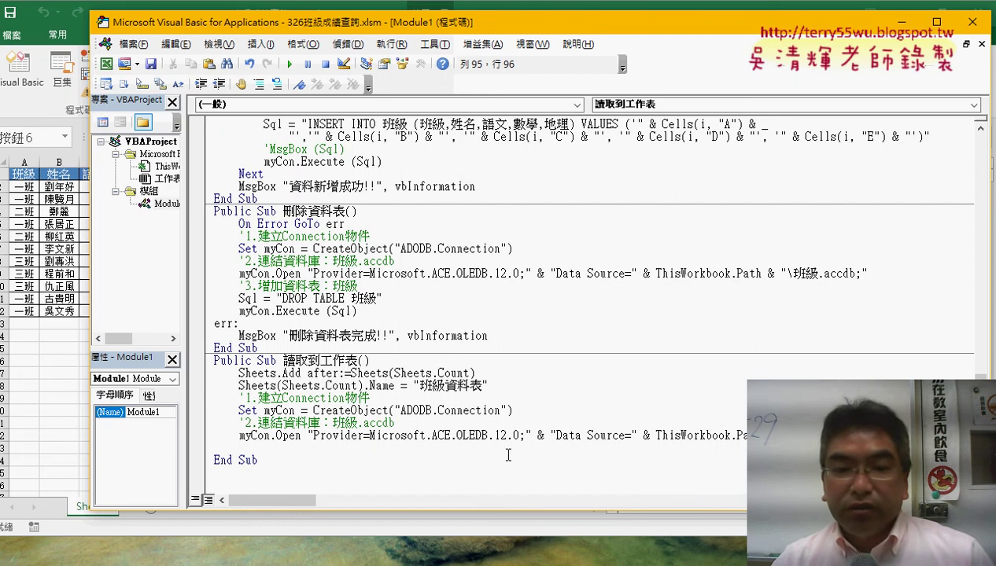
pyautogui.click(307, 445)
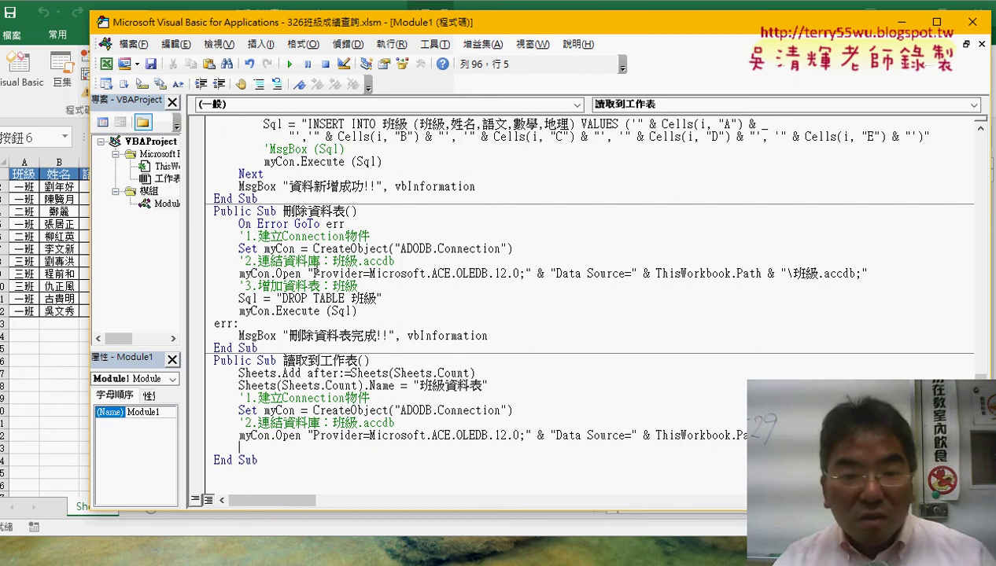
# Copy myCon.Execute (Sql) from 寫入到資料庫 into 讀取到工作表, leaving a blank line above it
pyautogui.scroll(2, 318, 266)
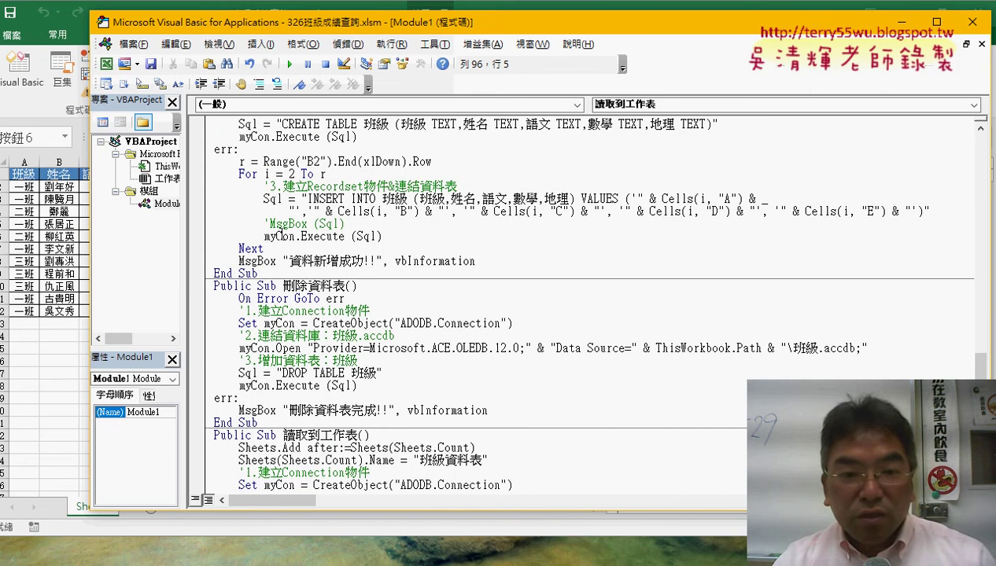
pyautogui.moveTo(265, 235); pyautogui.dragTo(384, 237)
pyautogui.hotkey('ctrl', 'c')
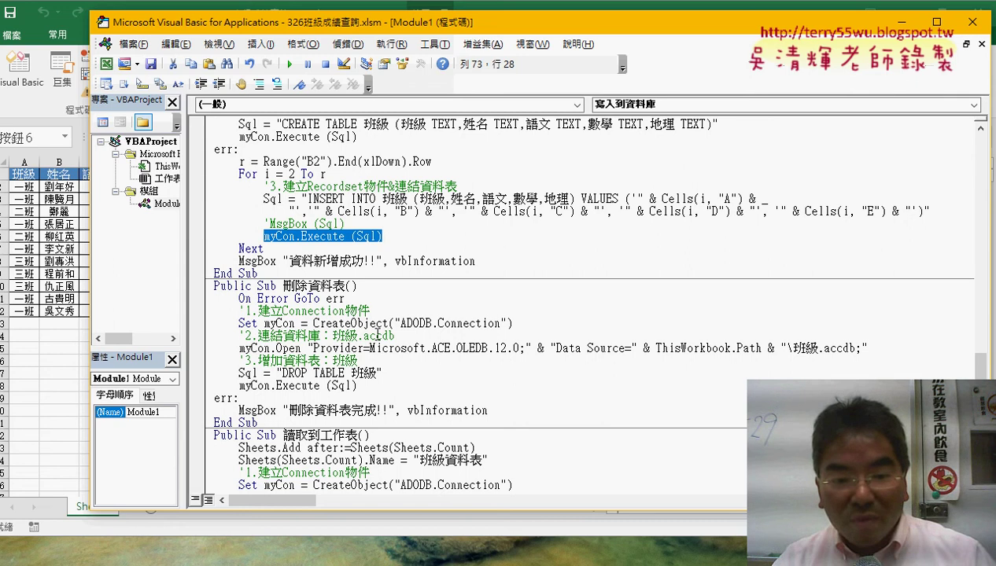
pyautogui.scroll(-2, 377, 334)
pyautogui.click(262, 447)
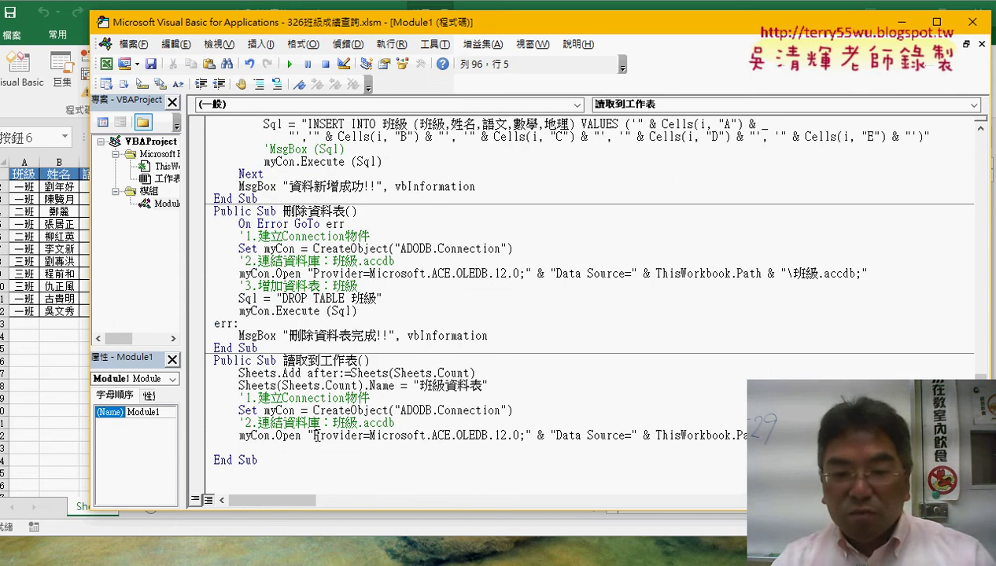
pyautogui.hotkey('ctrl', 'v')
pyautogui.moveTo(308, 360); pyautogui.dragTo(283, 360)
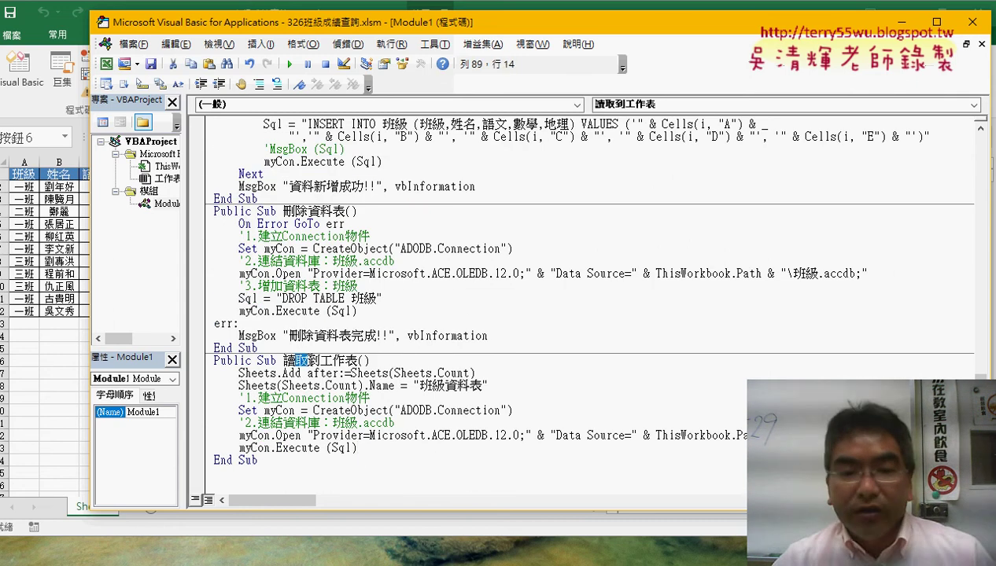
pyautogui.moveTo(358, 447); pyautogui.dragTo(240, 449)
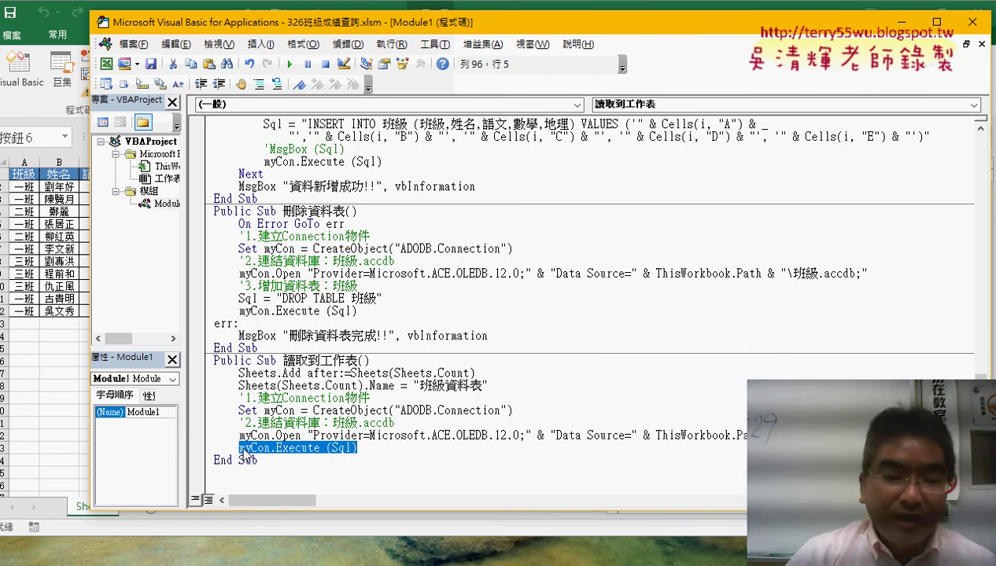
pyautogui.click(241, 448)
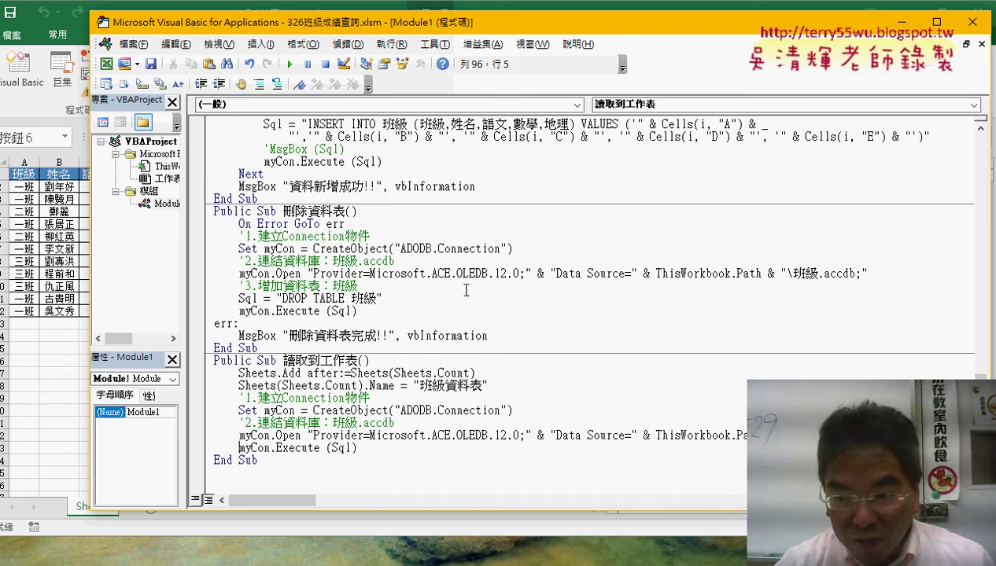
pyautogui.press('Return')
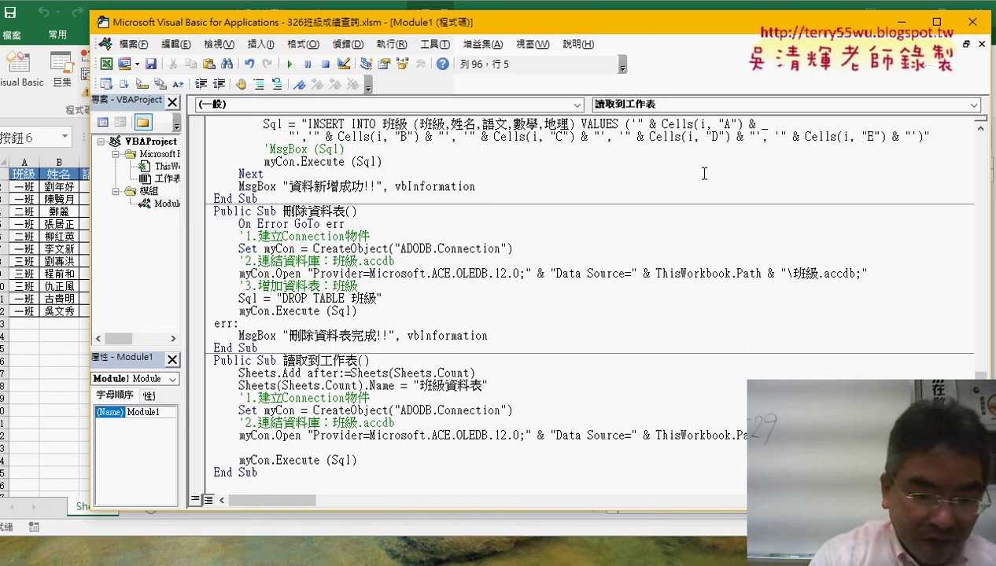
# Write the query line Sql = "Select * From 班級" above the execute call
pyautogui.write('S')
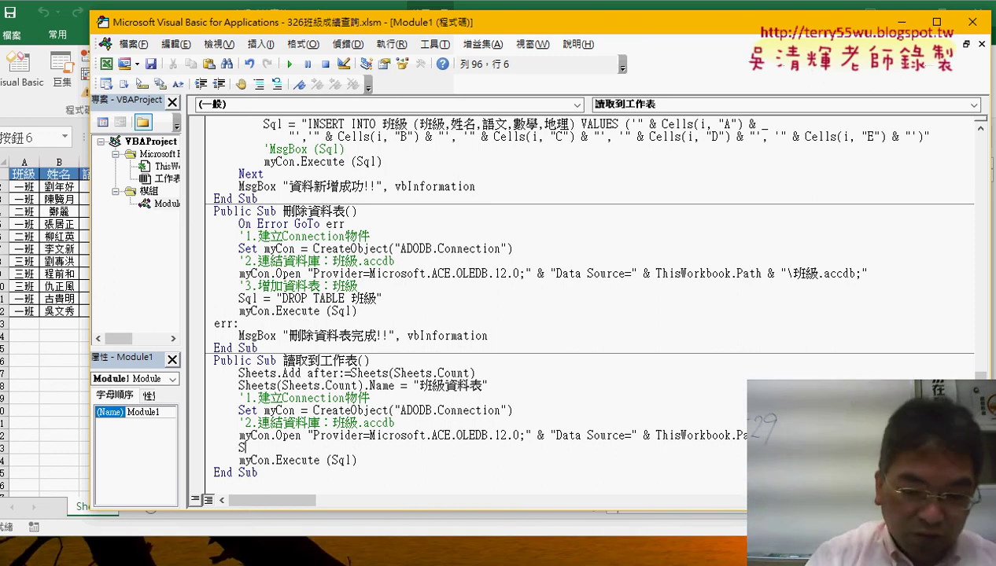
pyautogui.write('qll')
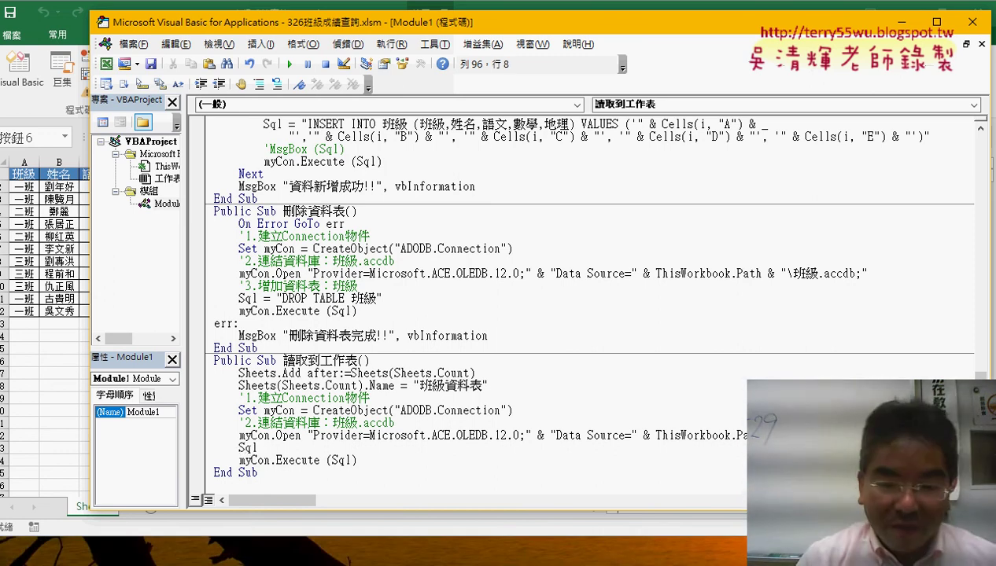
pyautogui.write('=""')
pyautogui.press('Left')
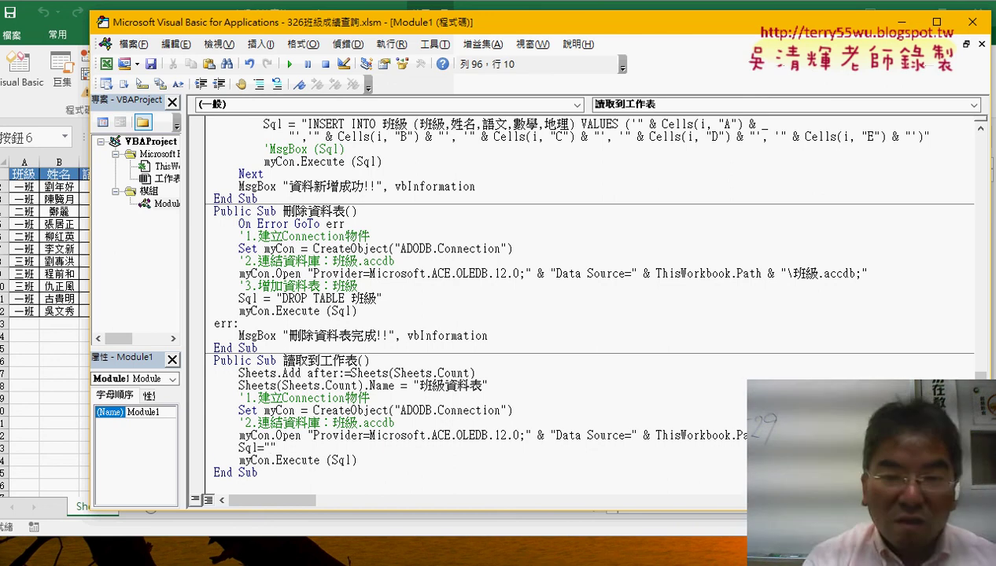
pyautogui.write('S')
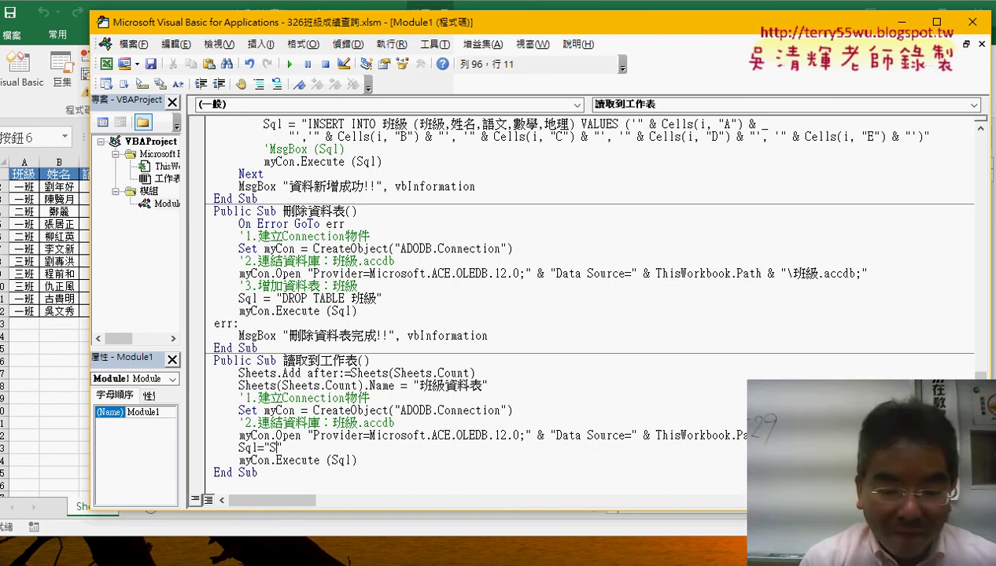
pyautogui.write('e')
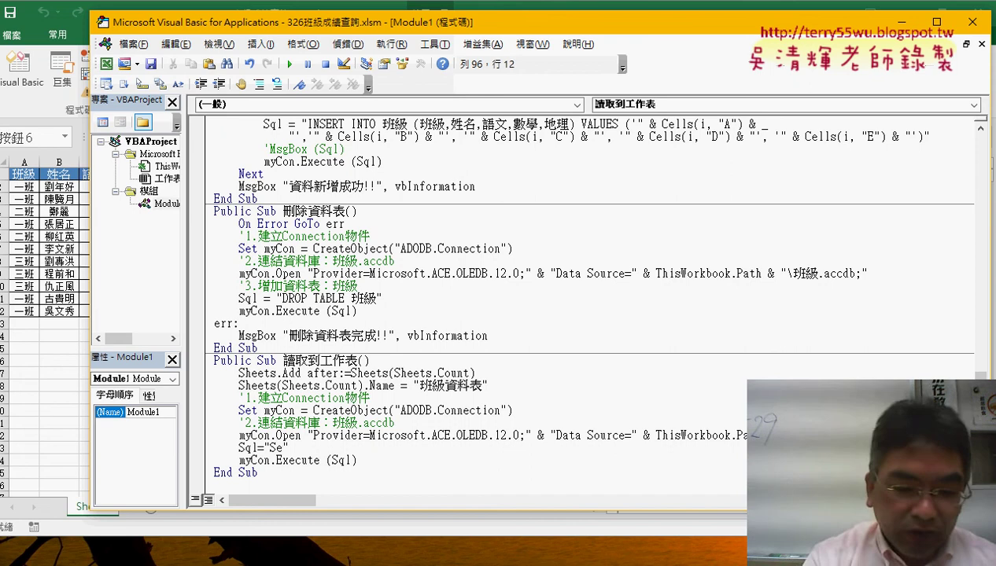
pyautogui.write('ect ')
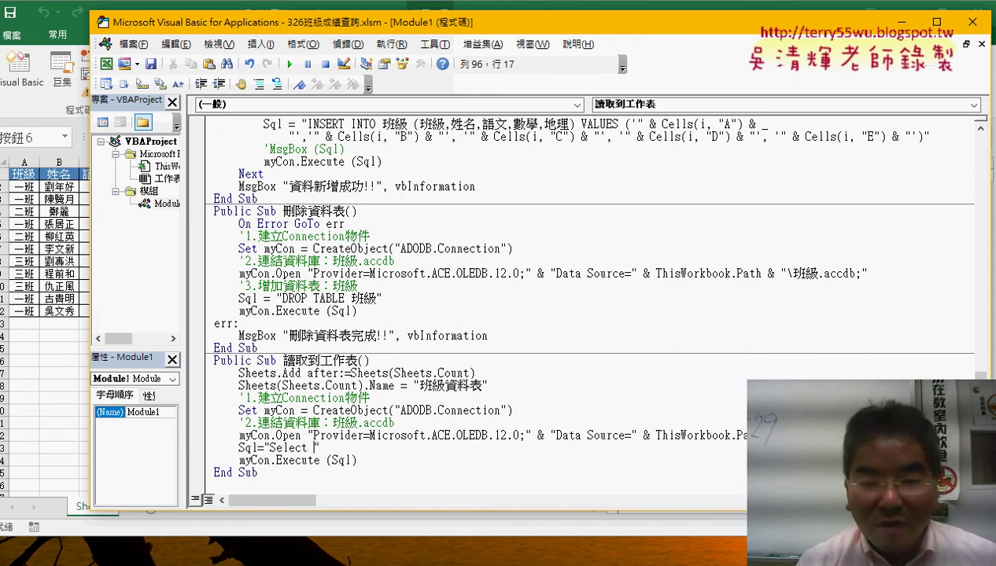
pyautogui.write('"')
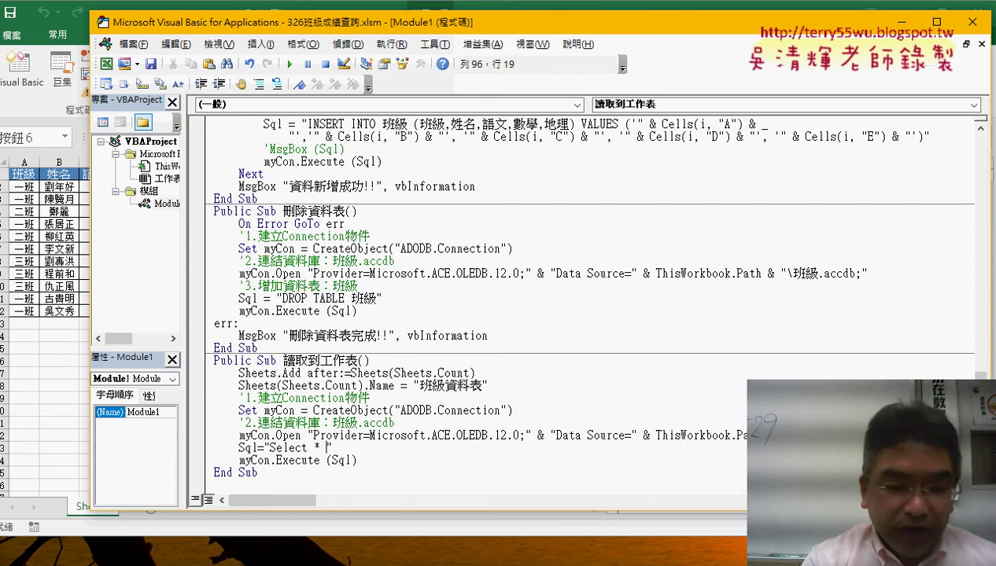
pyautogui.write('Fr')
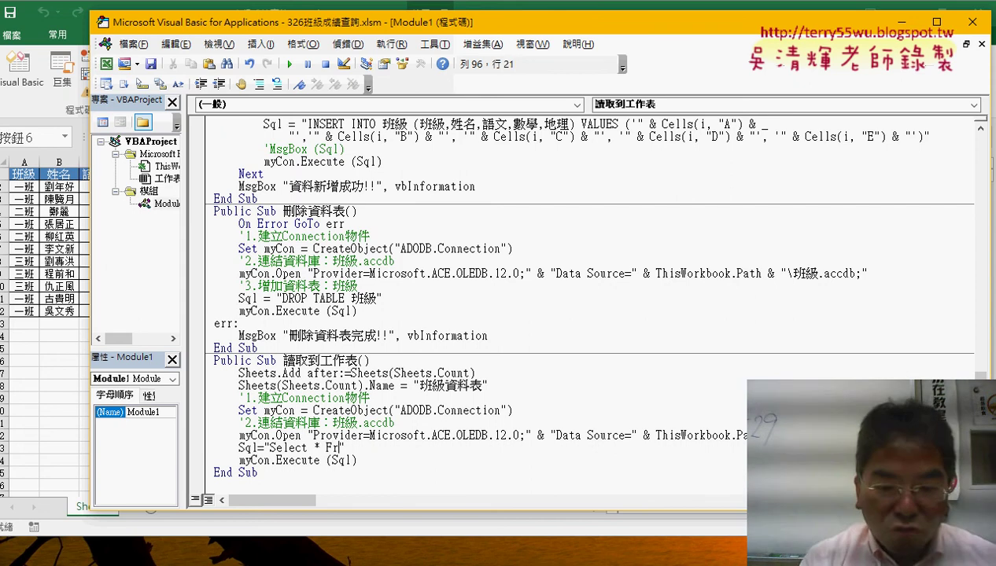
pyautogui.write('om')
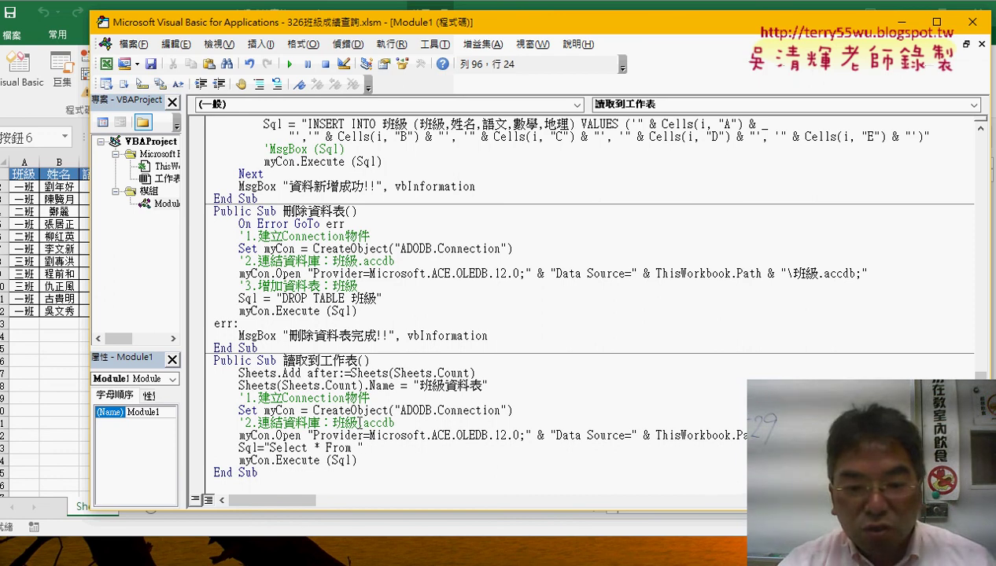
pyautogui.doubleClick(352, 423)
pyautogui.moveTo(340, 425)
pyautogui.mouseDown()
pyautogui.moveTo(374, 457)
pyautogui.moveTo(281, 449)
pyautogui.mouseUp()
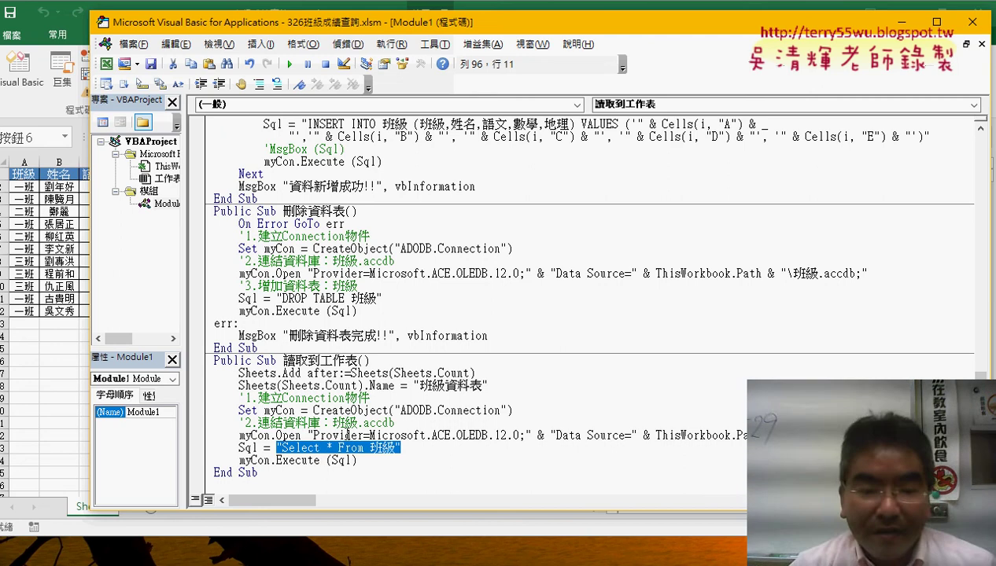
# Change the execute line to Set myRs = myCon.Execute (Sql)
pyautogui.moveTo(357, 461); pyautogui.dragTo(246, 460)
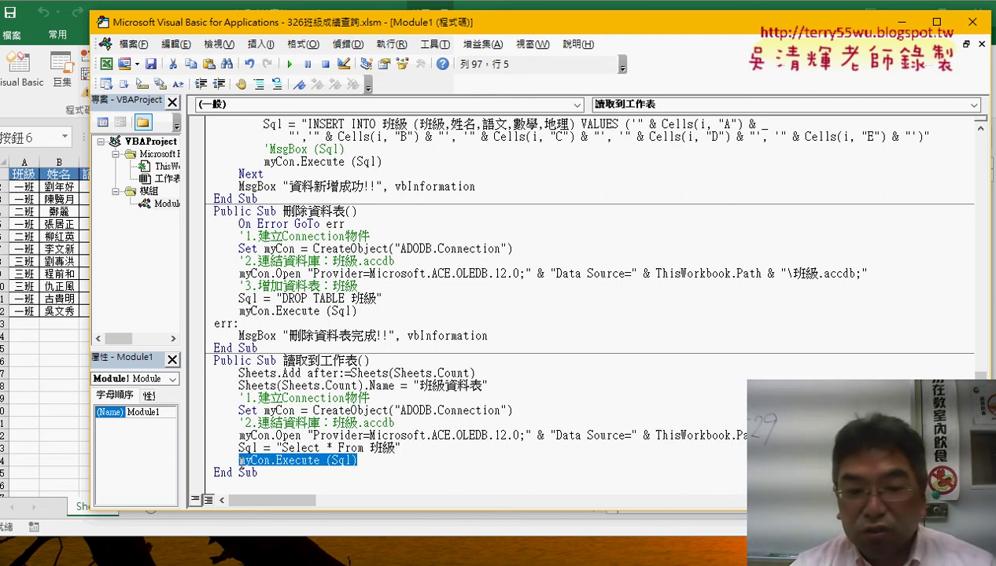
pyautogui.click(240, 461)
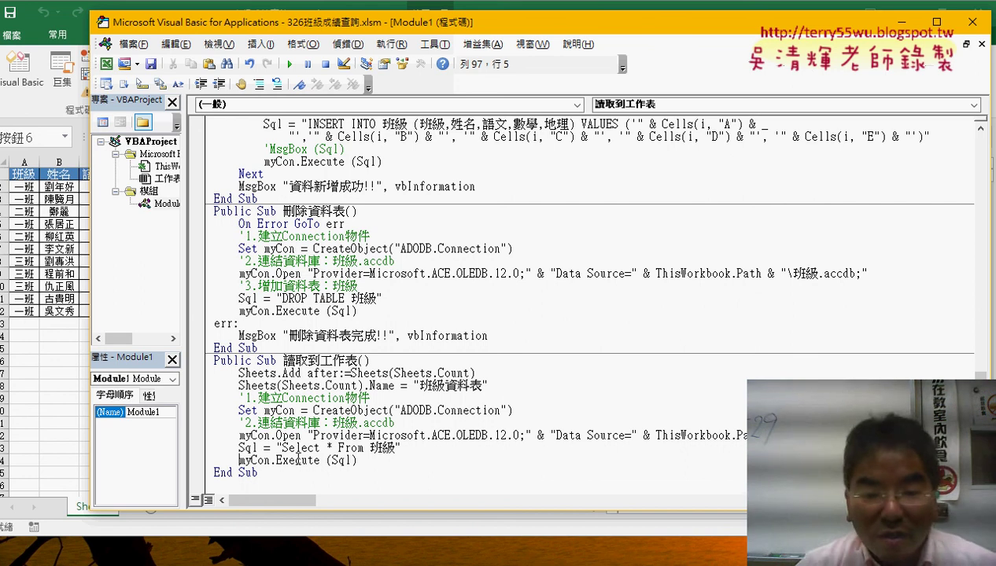
pyautogui.moveTo(309, 410)
pyautogui.mouseDown()
pyautogui.moveTo(240, 411)
pyautogui.moveTo(240, 461)
pyautogui.mouseUp()
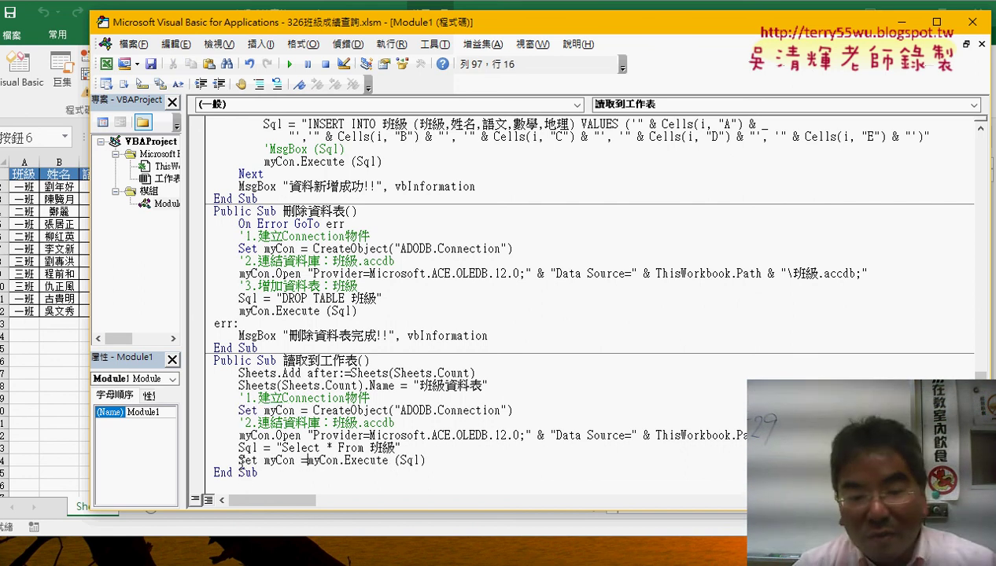
pyautogui.moveTo(295, 460); pyautogui.dragTo(276, 460)
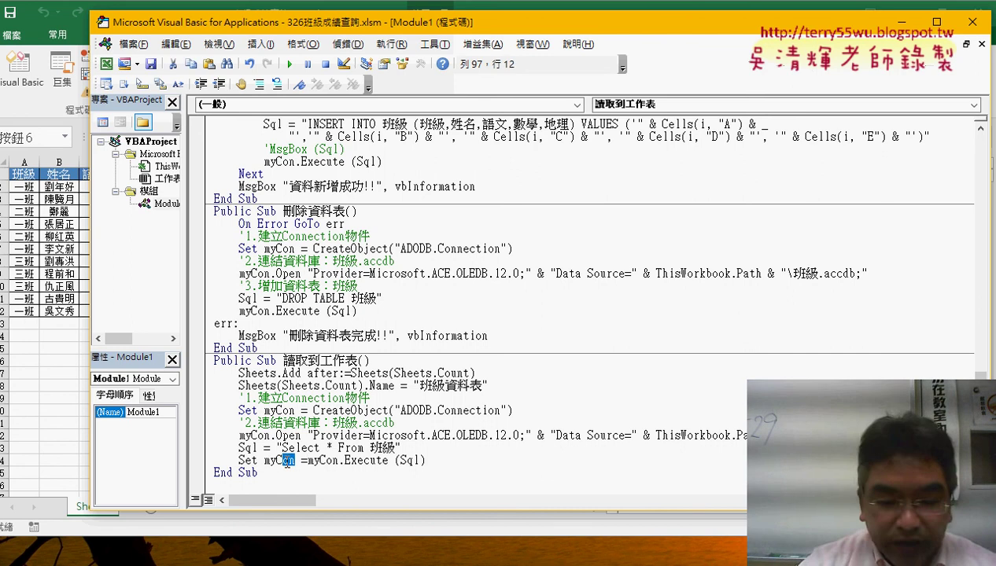
pyautogui.write('R')
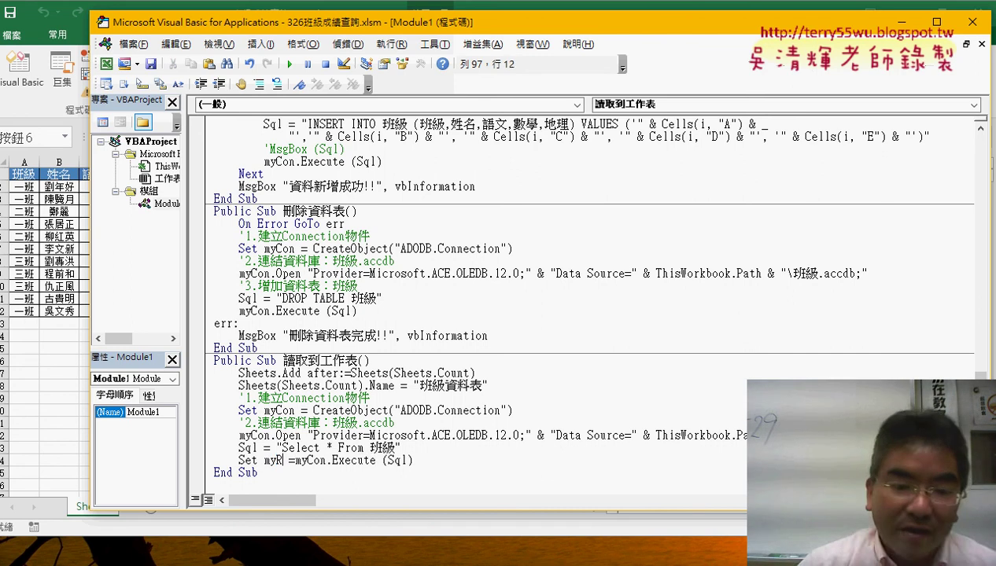
pyautogui.write('s')
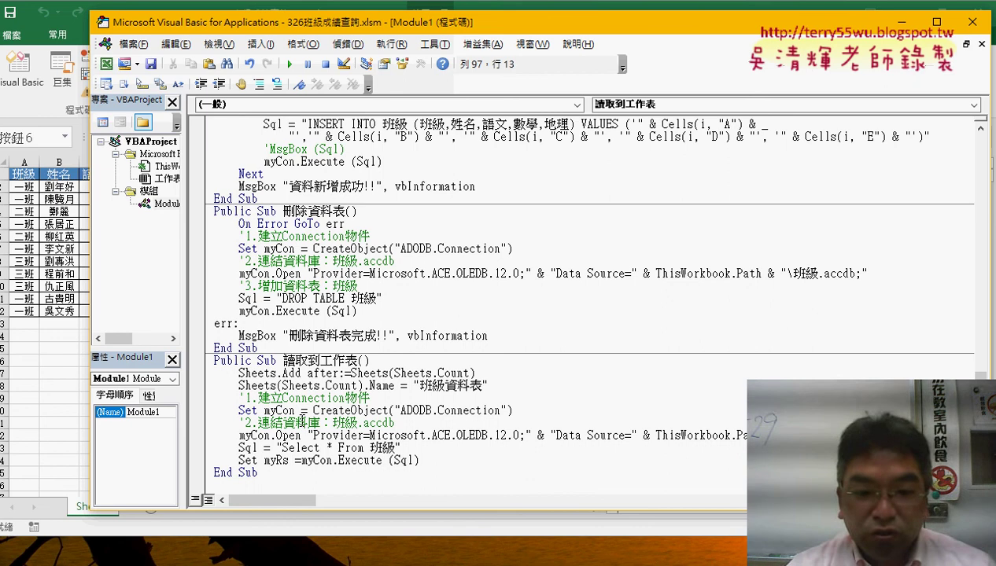
pyautogui.moveTo(289, 461); pyautogui.dragTo(269, 460)
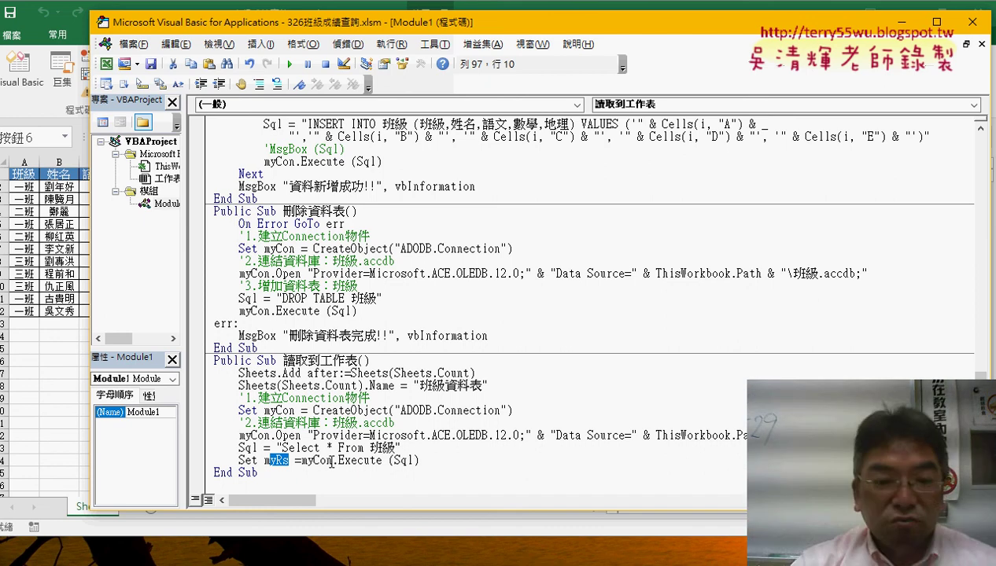
pyautogui.click(292, 460)
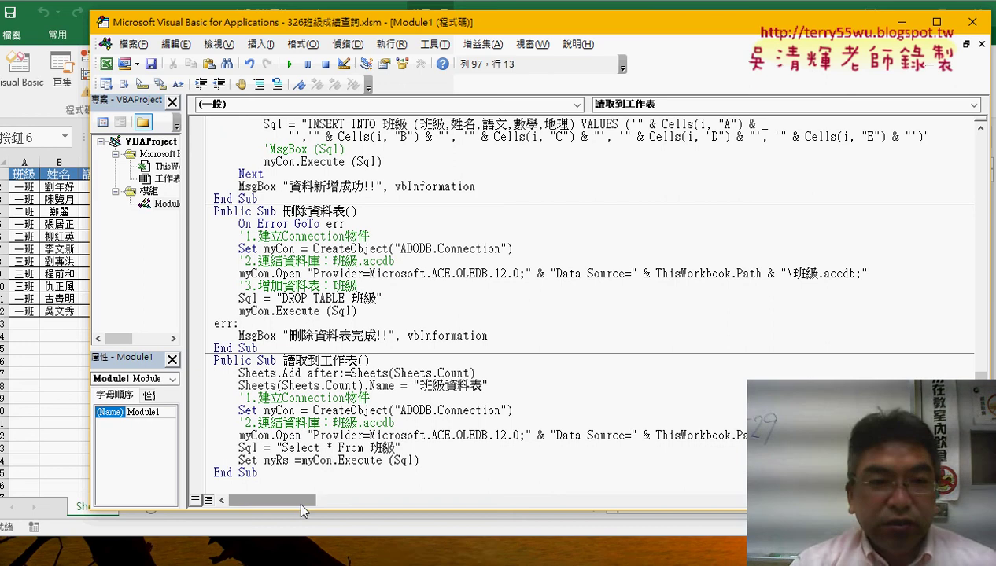
# Rearrange the Excel and editor windows and add a Range("A1") line after Set myRs
pyautogui.hotkey('alt', 'F11')
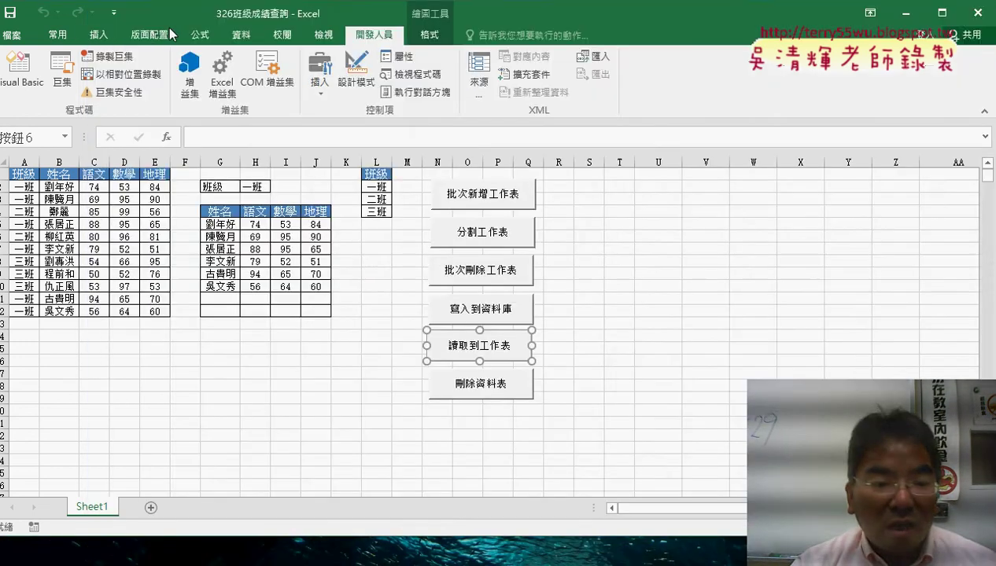
pyautogui.moveTo(179, 21)
pyautogui.mouseDown()
pyautogui.moveTo(366, 14)
pyautogui.moveTo(189, 3)
pyautogui.mouseUp()
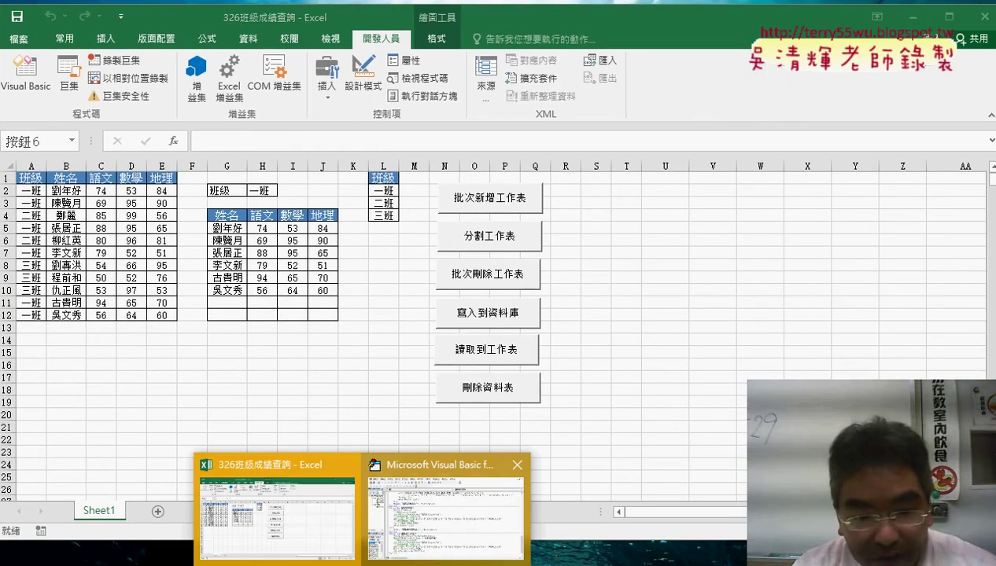
pyautogui.click(415, 515)
pyautogui.doubleClick(276, 460)
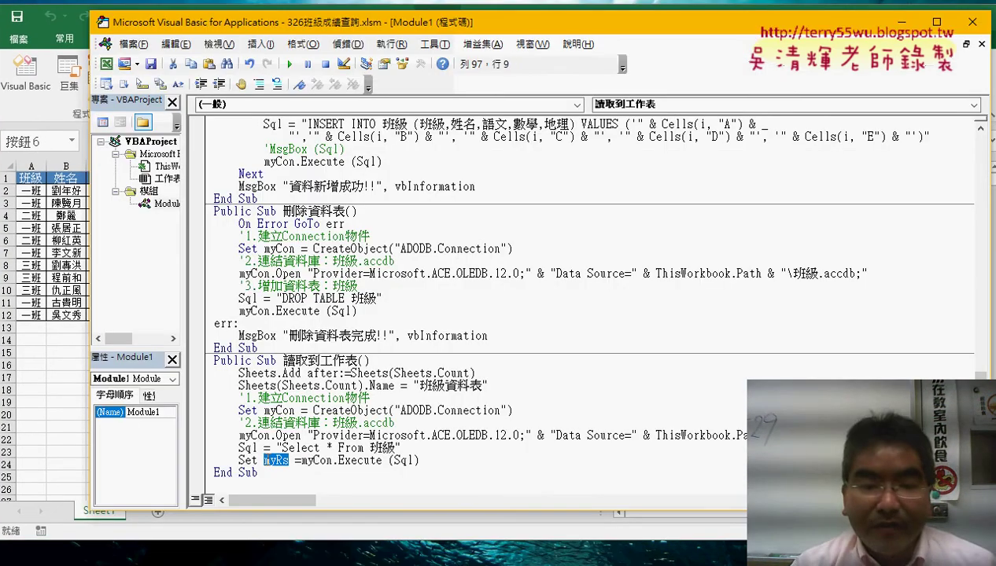
pyautogui.click(434, 460)
pyautogui.press('Return')
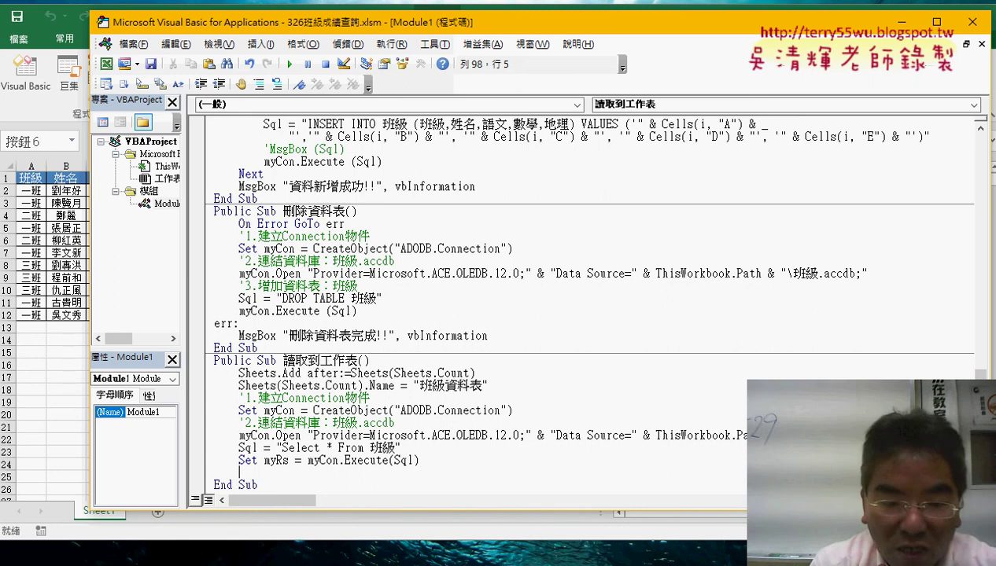
pyautogui.write('rang')
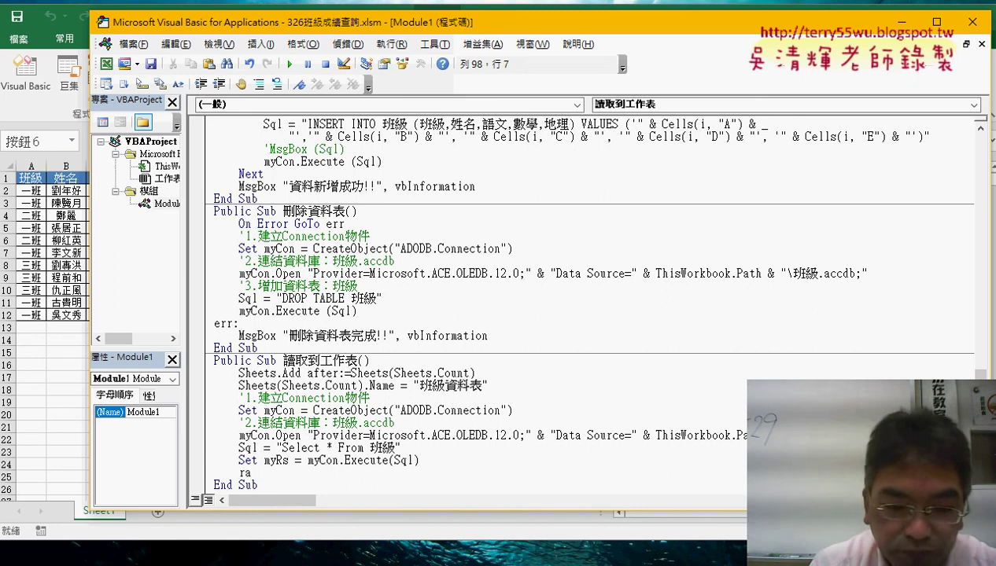
pyautogui.write('e')
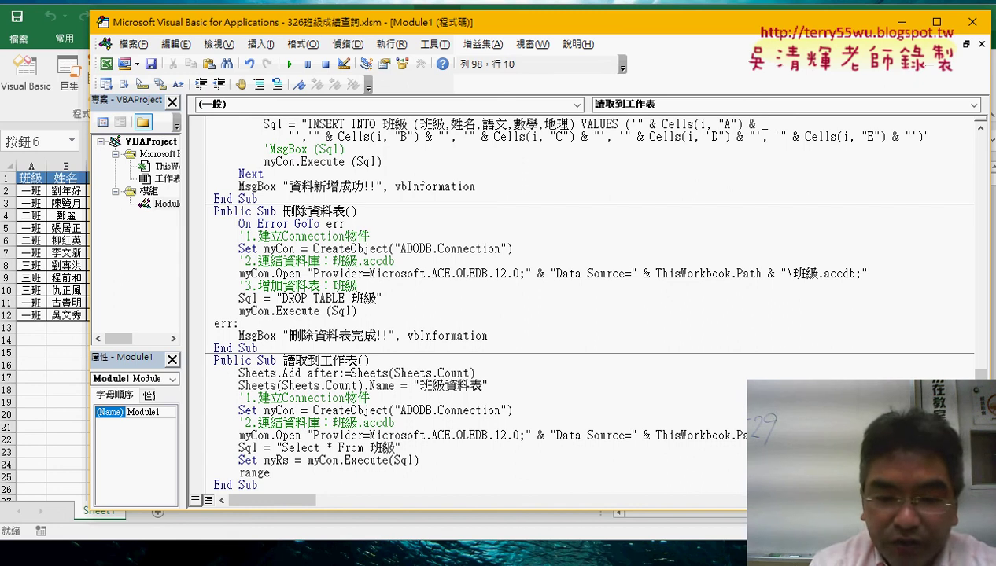
pyautogui.write('("')
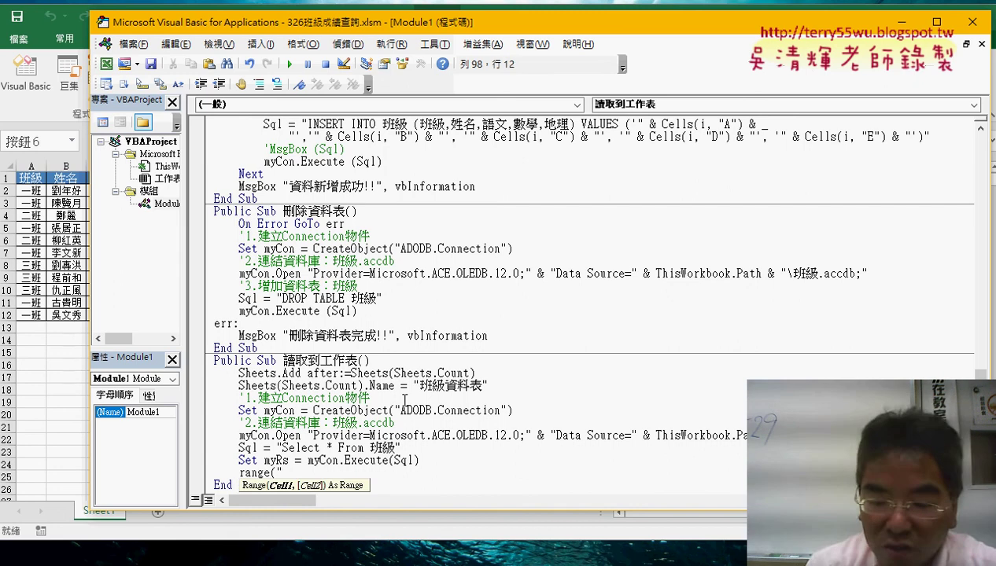
pyautogui.write('A1"')
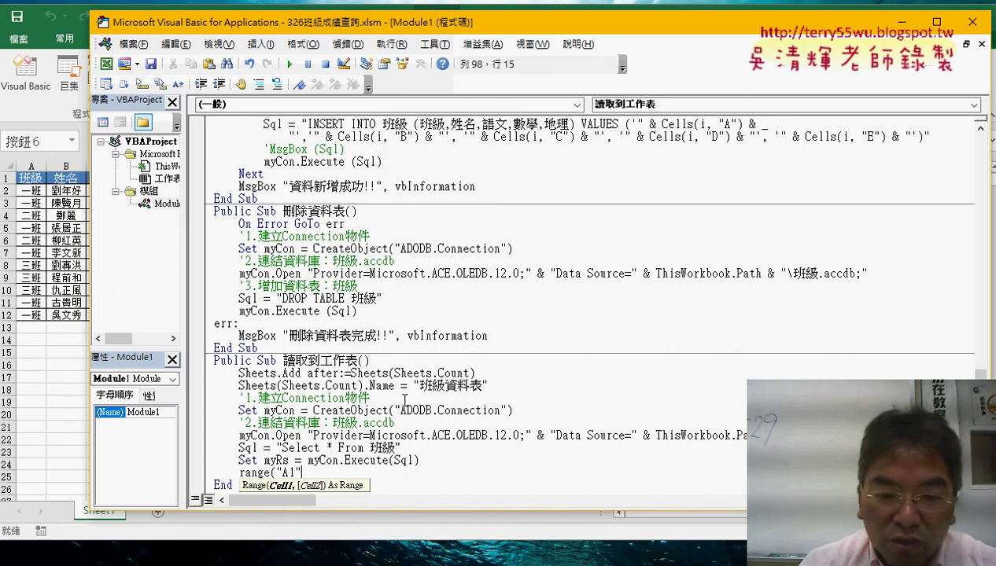
pyautogui.write(')')
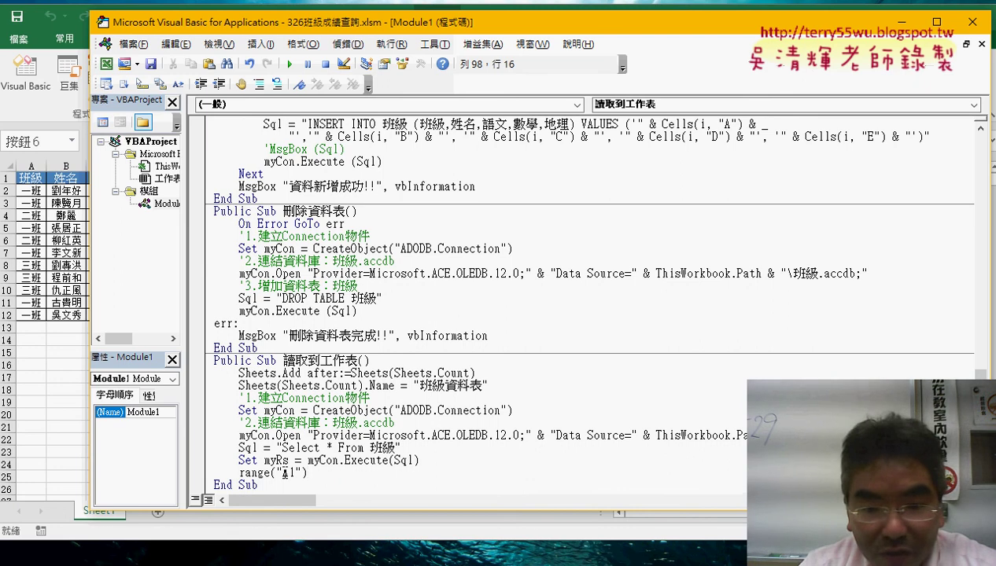
pyautogui.moveTo(488, 385); pyautogui.dragTo(238, 385)
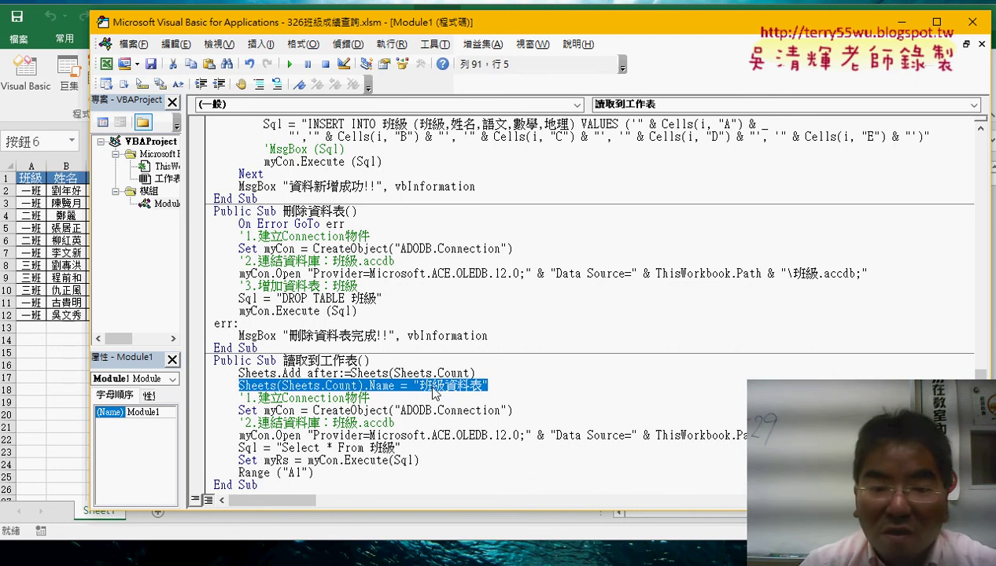
pyautogui.click(329, 473)
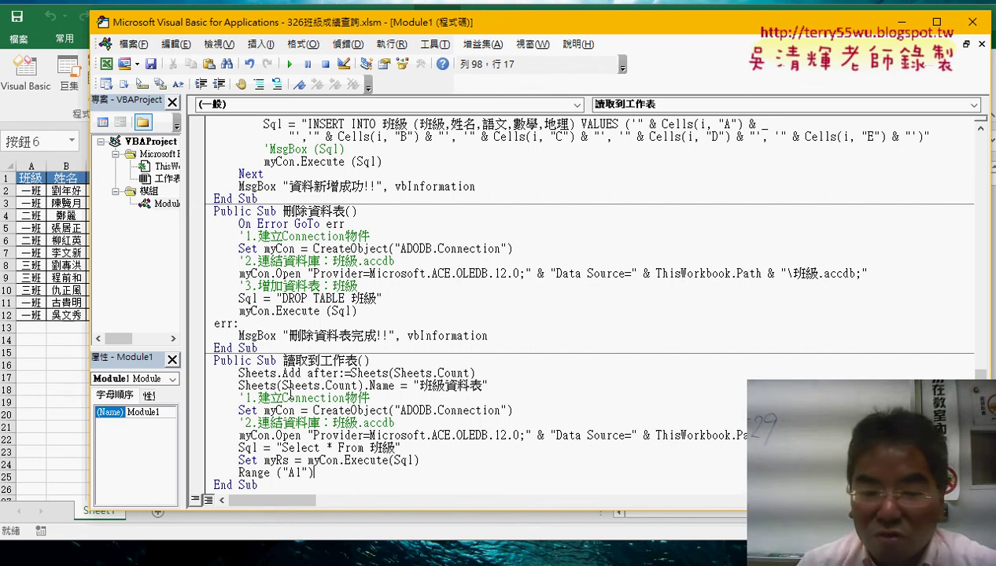
# Complete the line as Range("A1").CopyFromRecordset myRs
pyautogui.write('.')
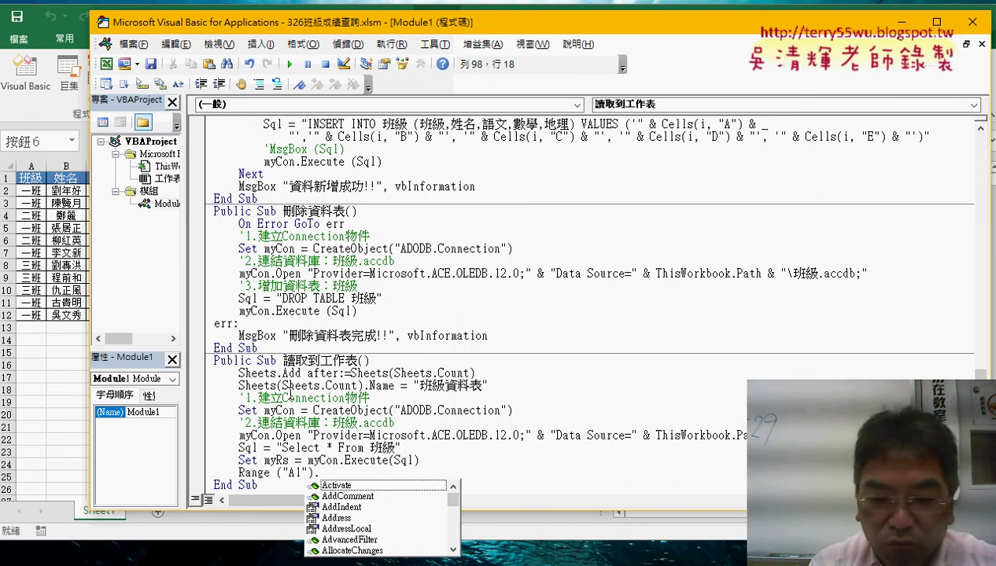
pyautogui.write('c')
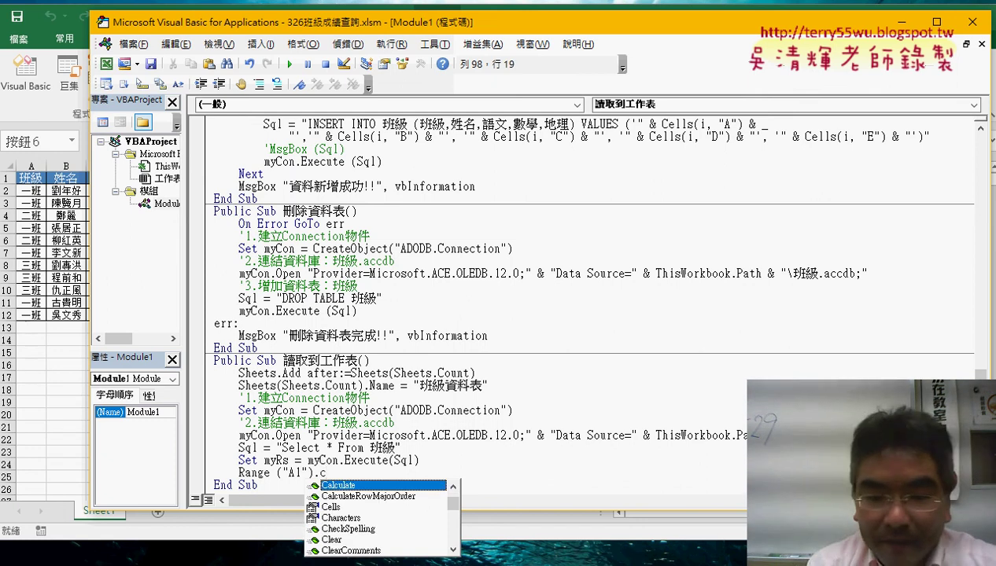
pyautogui.write('op')
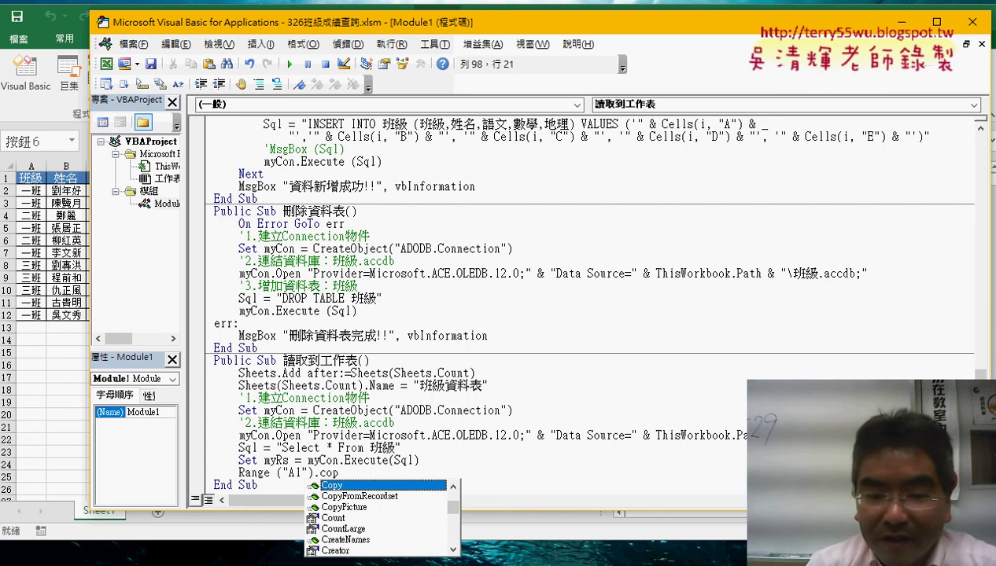
pyautogui.press('Down')
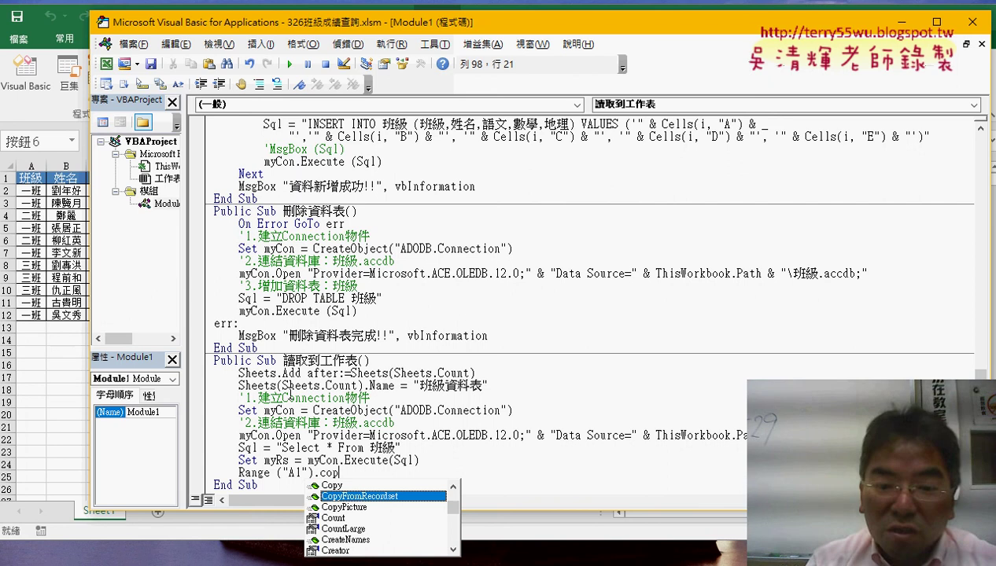
pyautogui.press('space')
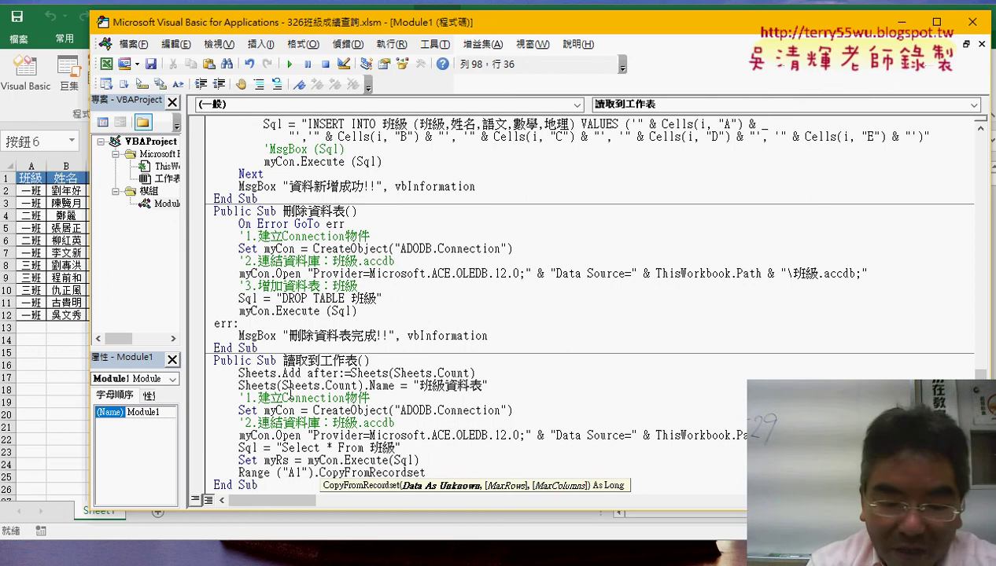
pyautogui.write('my')
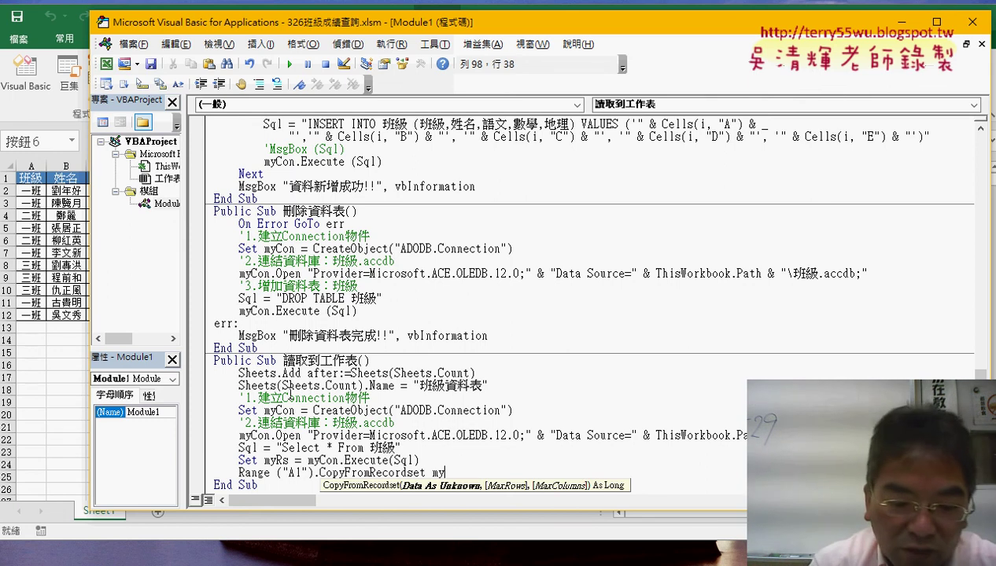
pyautogui.write('Rs')
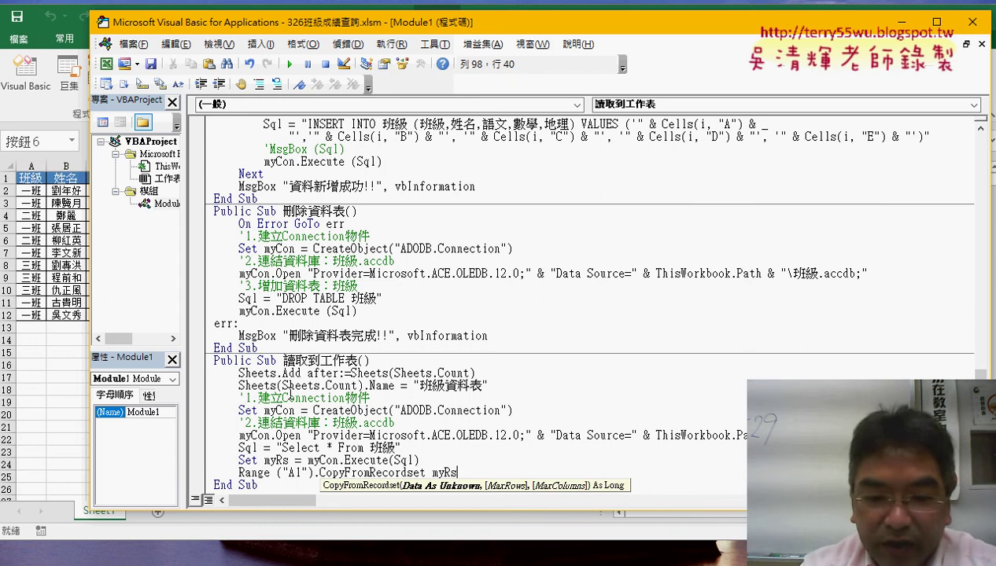
pyautogui.moveTo(419, 460); pyautogui.dragTo(309, 460)
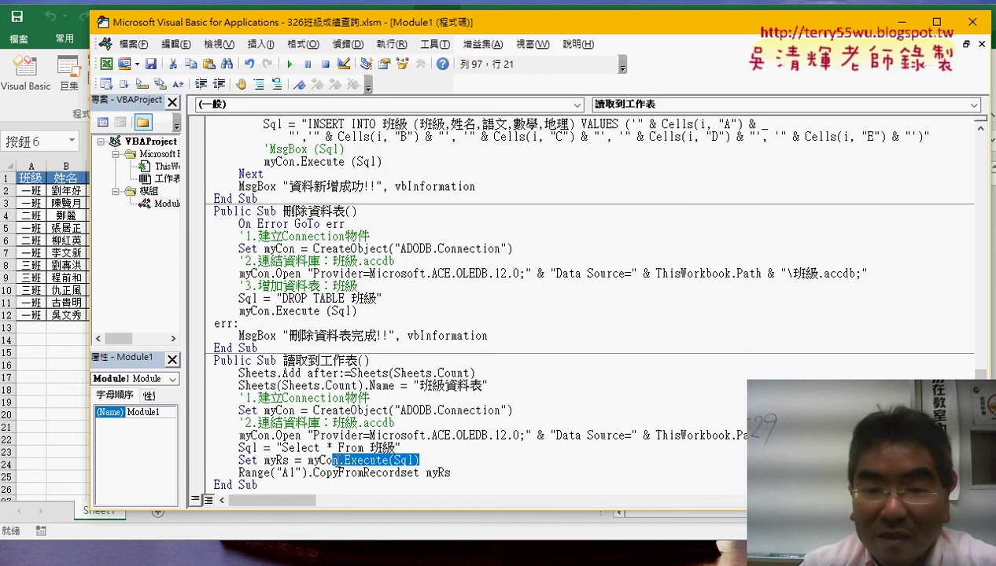
pyautogui.click(277, 460)
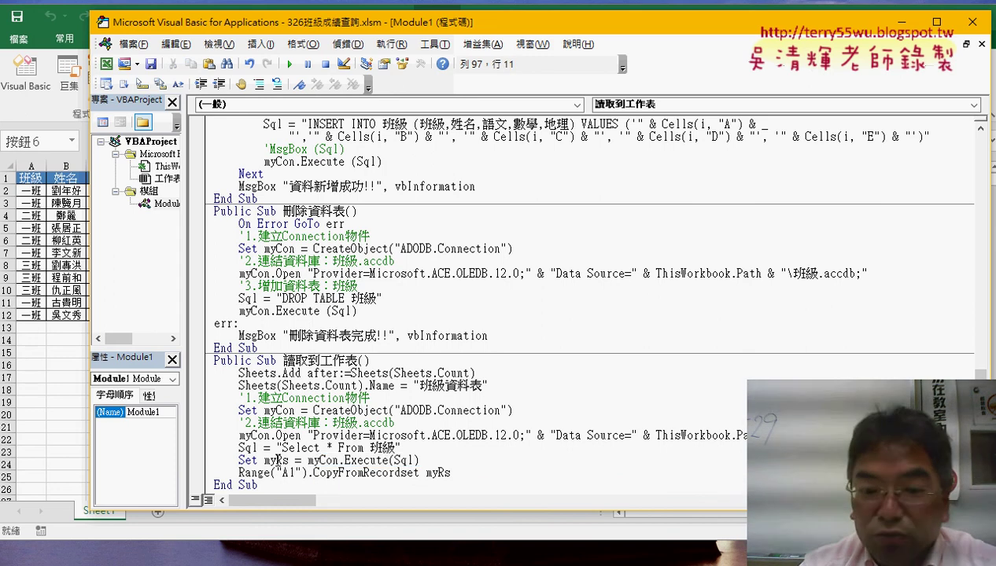
pyautogui.doubleClick(430, 473)
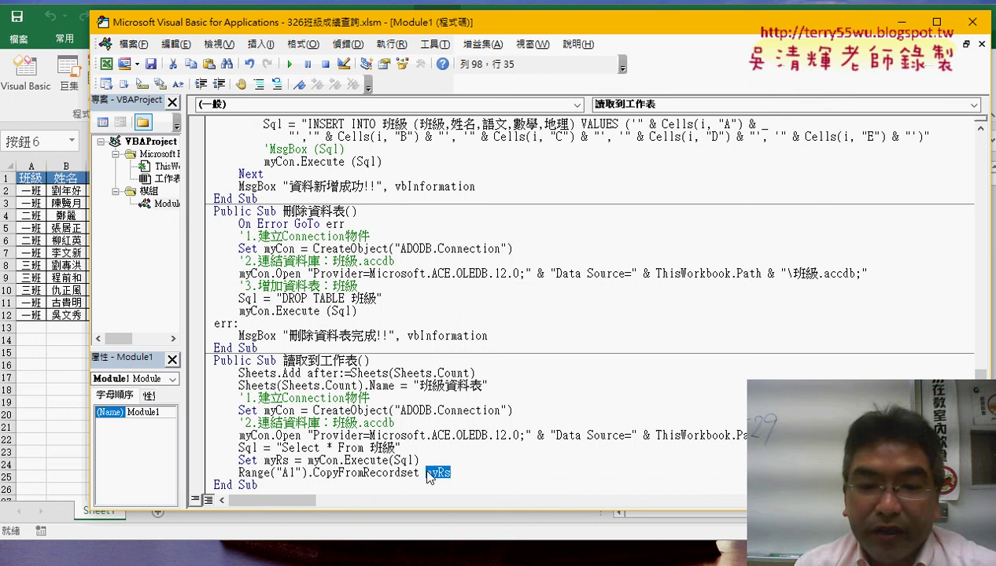
pyautogui.click(421, 475)
pyautogui.moveTo(419, 473); pyautogui.dragTo(239, 473)
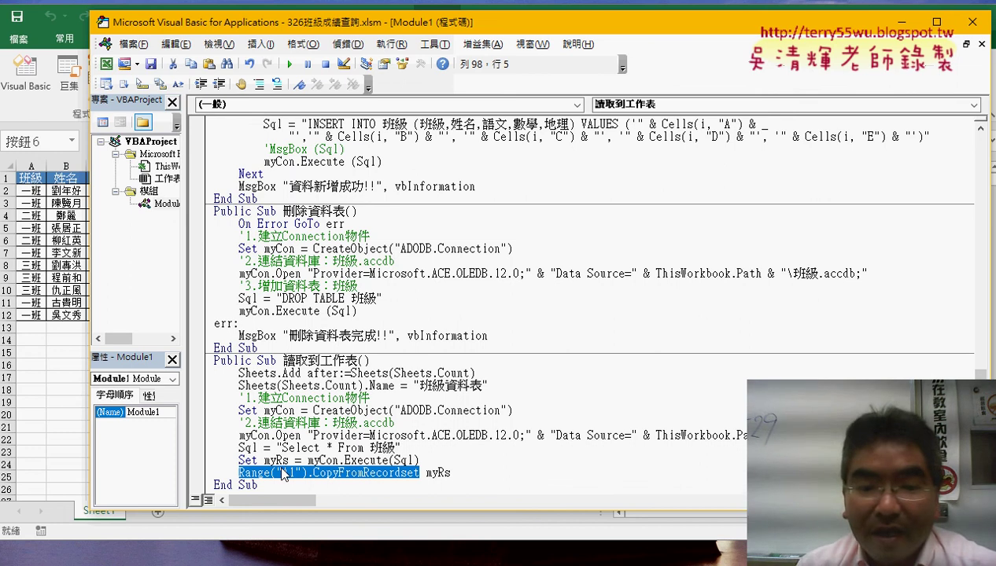
# Set a breakpoint on the sheet-renaming line and run 讀取到工作表 up to it
pyautogui.click(197, 385)
pyautogui.click(198, 373)
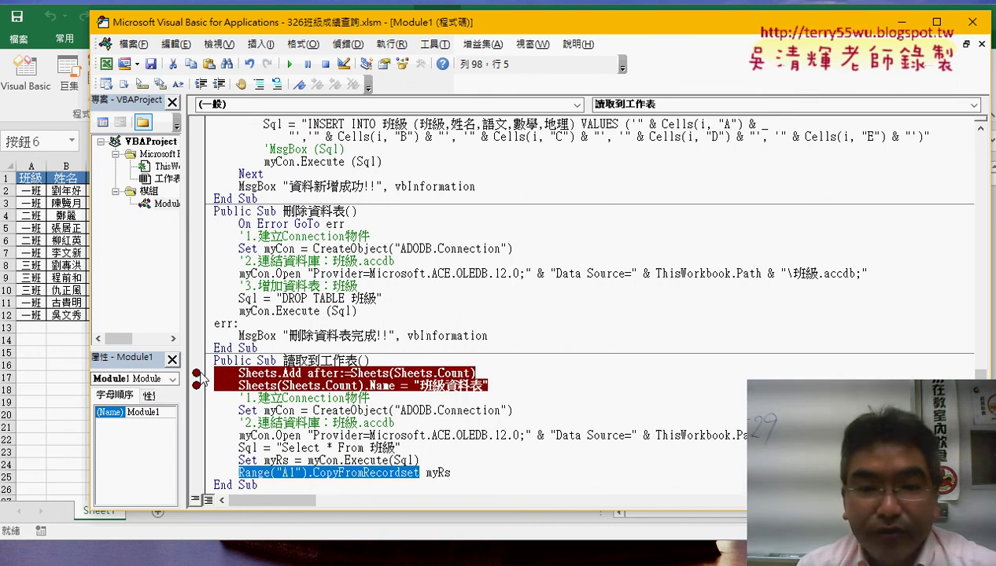
pyautogui.moveTo(459, 24); pyautogui.dragTo(566, 24)
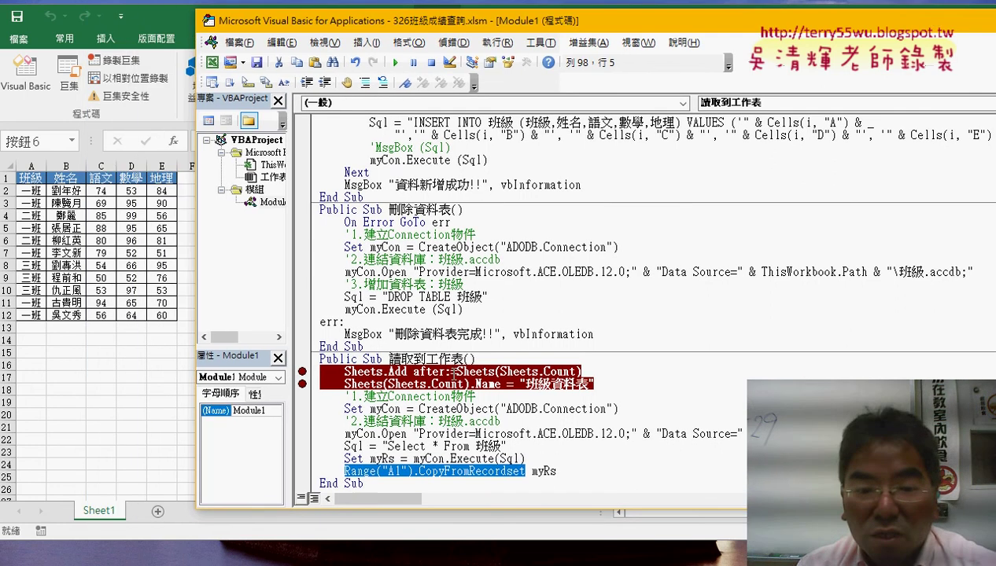
pyautogui.click(453, 373)
pyautogui.click(302, 372)
pyautogui.press('F5')
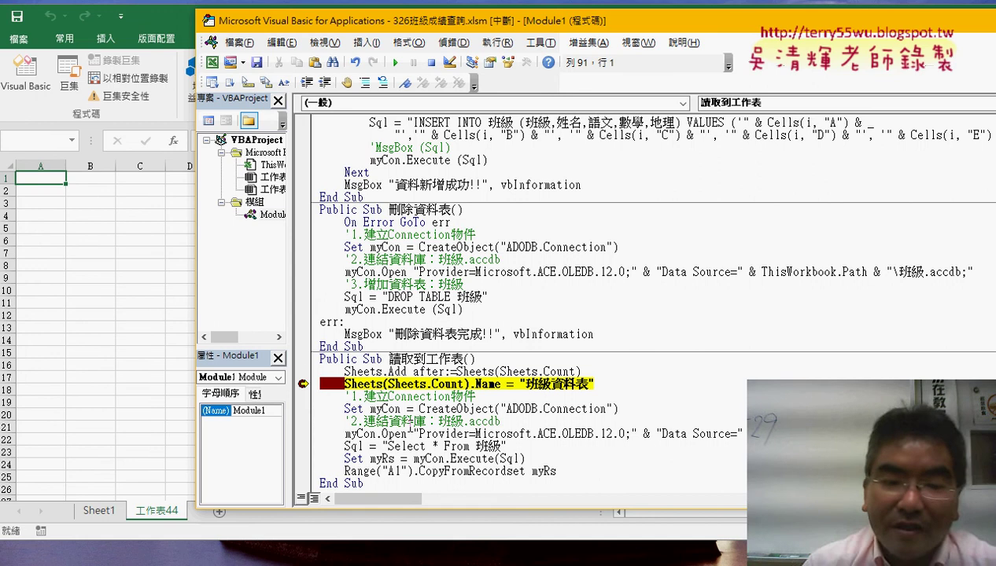
# Step through the naming, connection, 班級.accdb open, query and execute lines, pausing before CopyFromRecordset
pyautogui.press('F8')
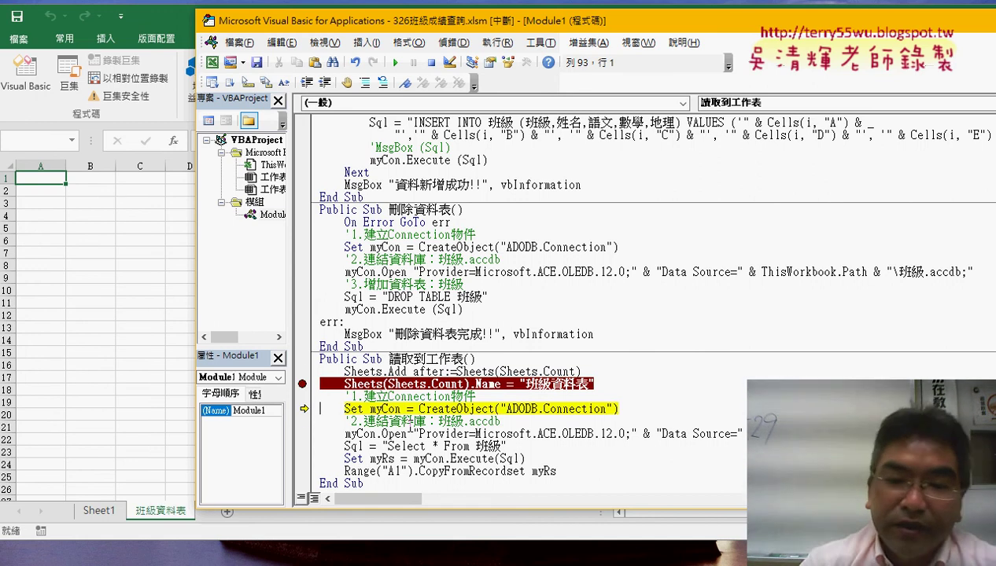
pyautogui.press('F8')
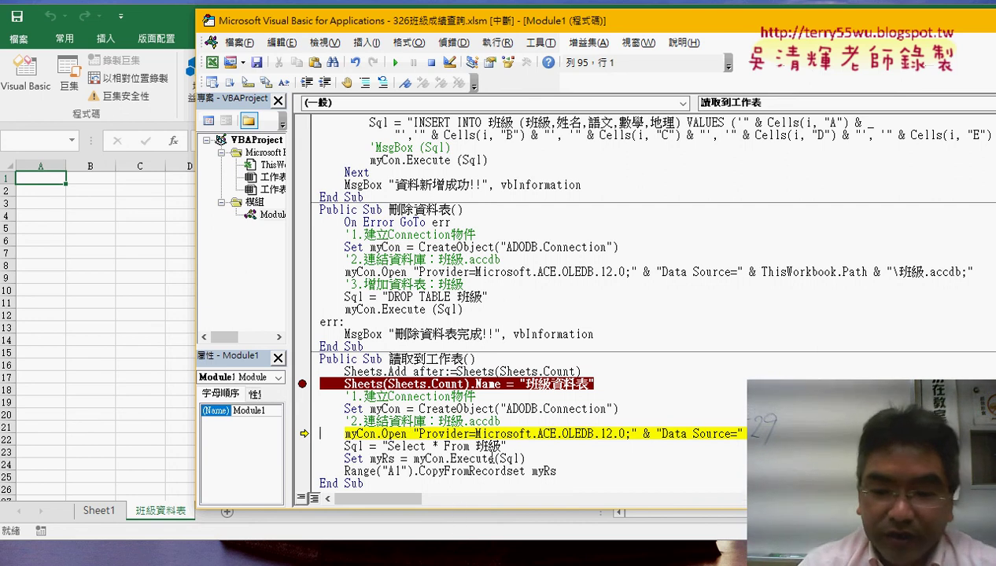
pyautogui.scroll(-1, 494, 457)
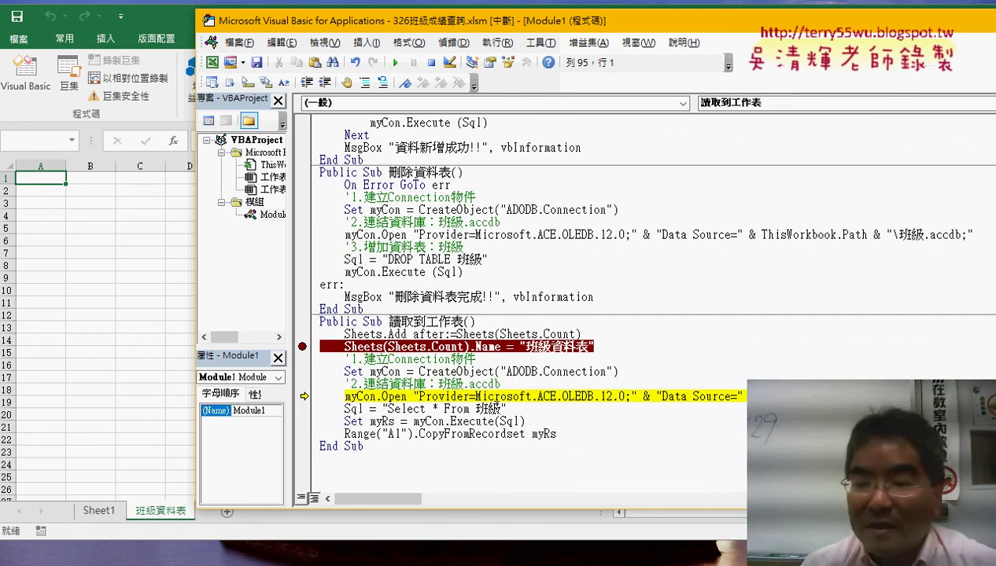
pyautogui.press('F8')
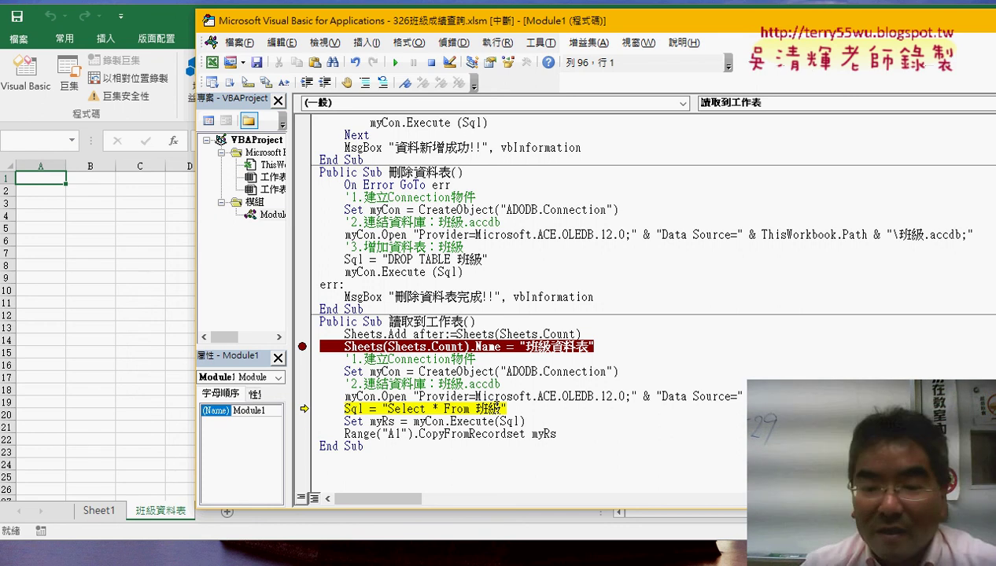
pyautogui.press('F8')
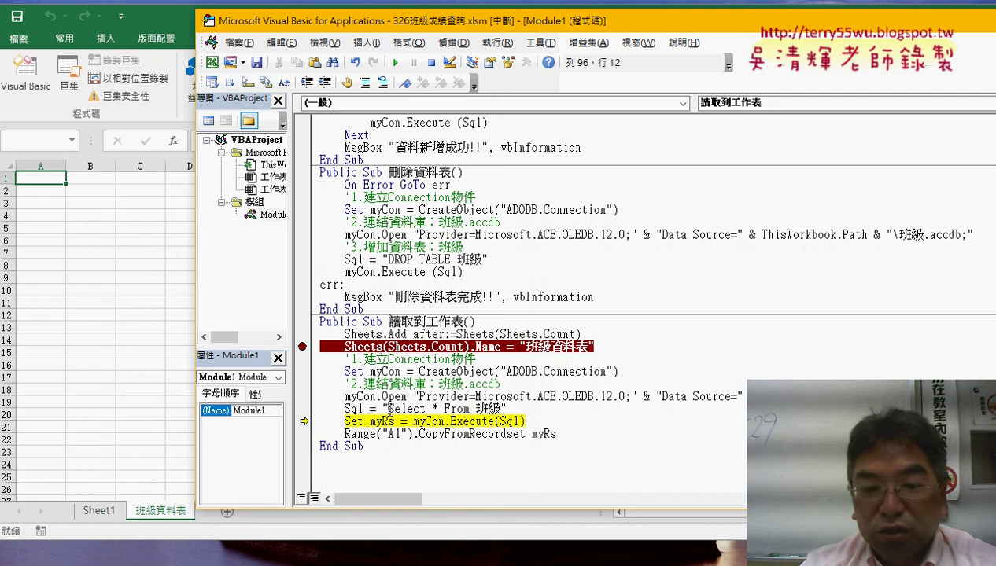
pyautogui.moveTo(387, 409); pyautogui.dragTo(500, 409)
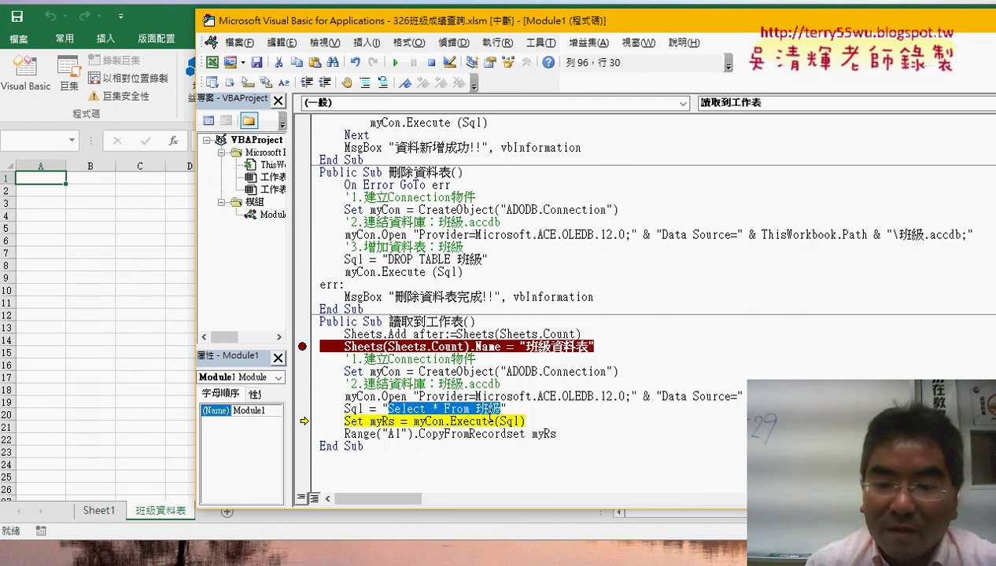
pyautogui.press('F8')
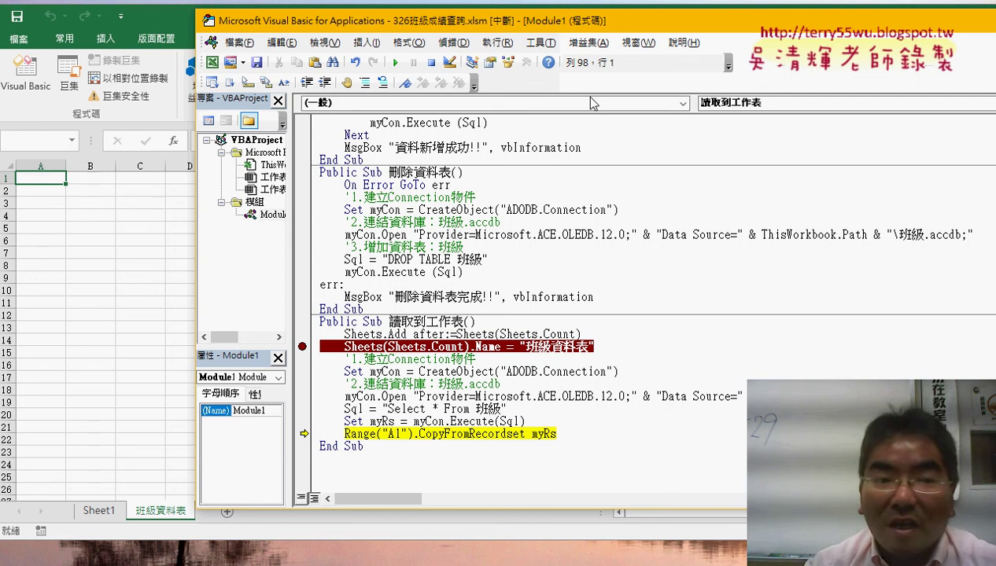
pyautogui.moveTo(582, 21); pyautogui.dragTo(721, 38)
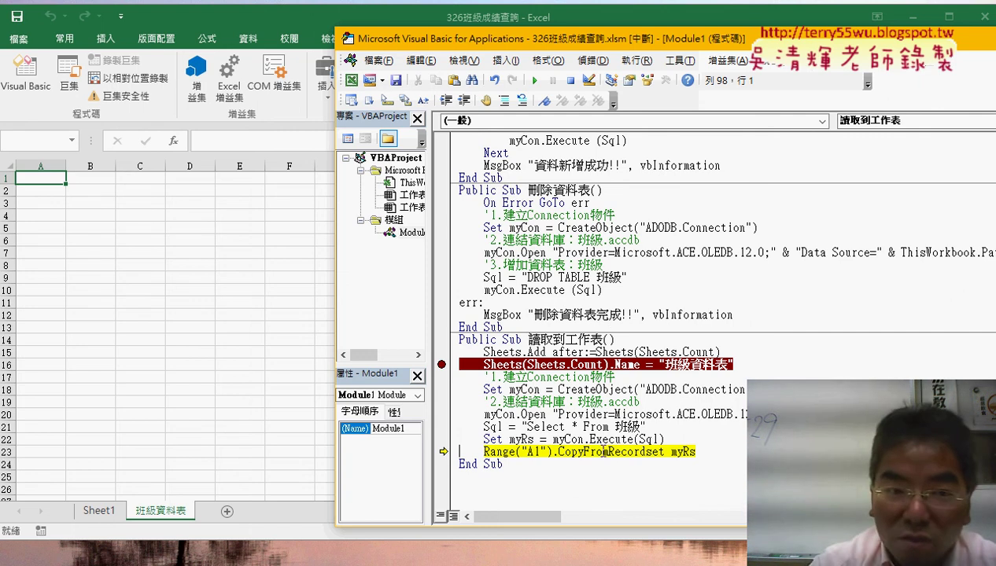
# Execute CopyFromRecordset to fill 班級資料表 with 22 class rows, then select DROP TABLE 班級
pyautogui.press('F8')
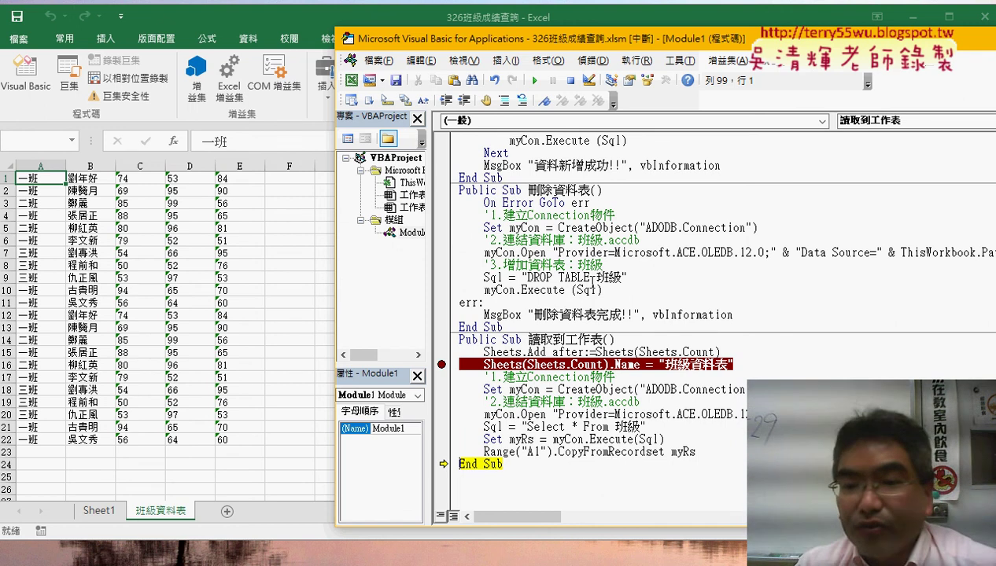
pyautogui.click(527, 277)
pyautogui.moveTo(527, 277)
pyautogui.mouseDown()
pyautogui.moveTo(622, 277)
pyautogui.moveTo(591, 291)
pyautogui.mouseUp()
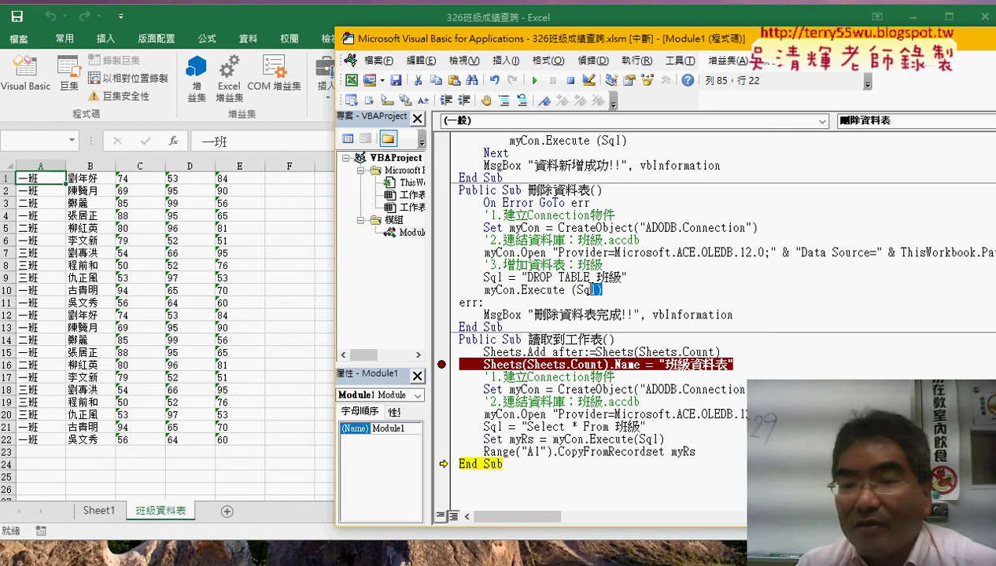
pyautogui.moveTo(527, 276); pyautogui.dragTo(622, 277)
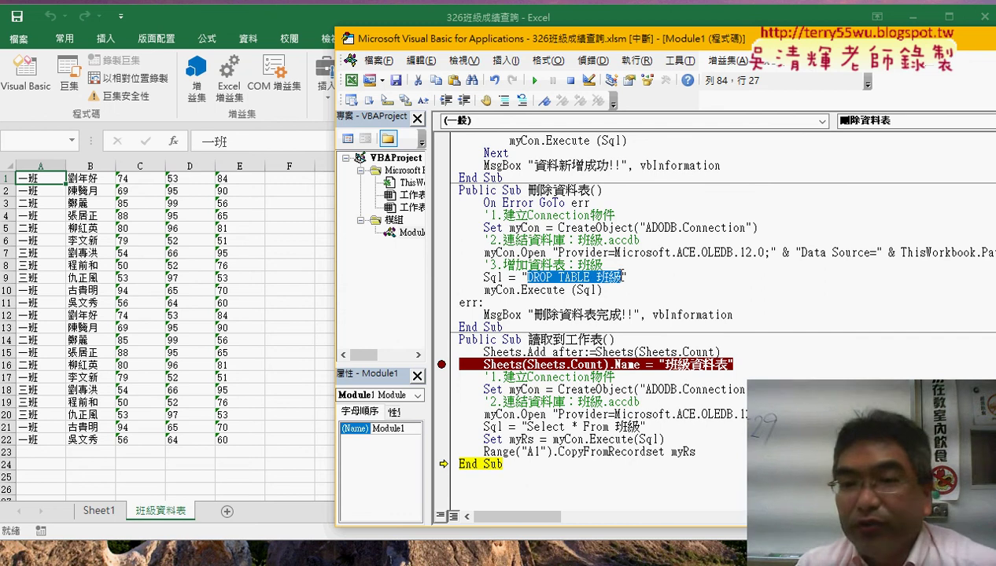
pyautogui.scroll(3, 590, 289)
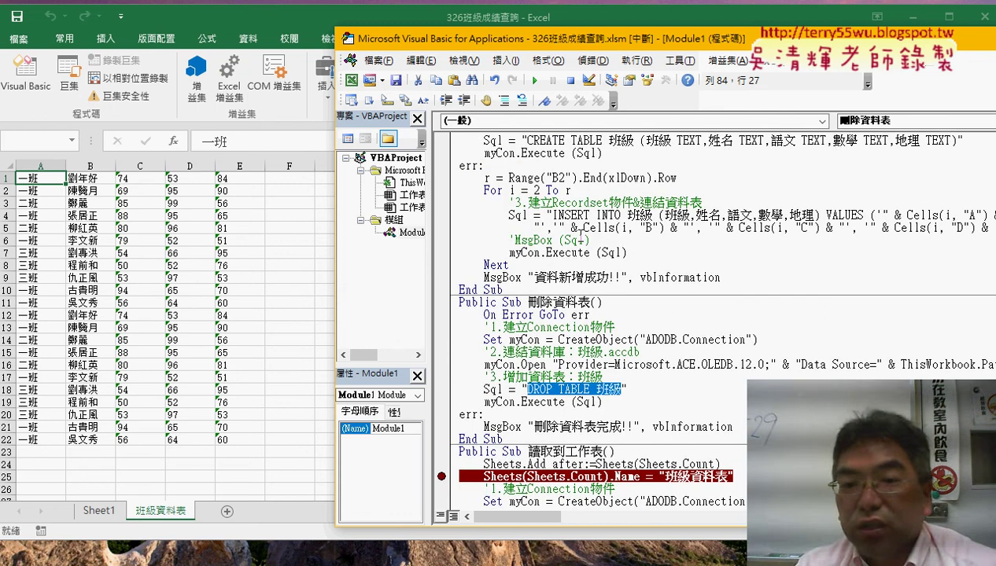
pyautogui.scroll(2, 580, 238)
pyautogui.moveTo(528, 215); pyautogui.dragTo(606, 217)
pyautogui.scroll(-4, 616, 336)
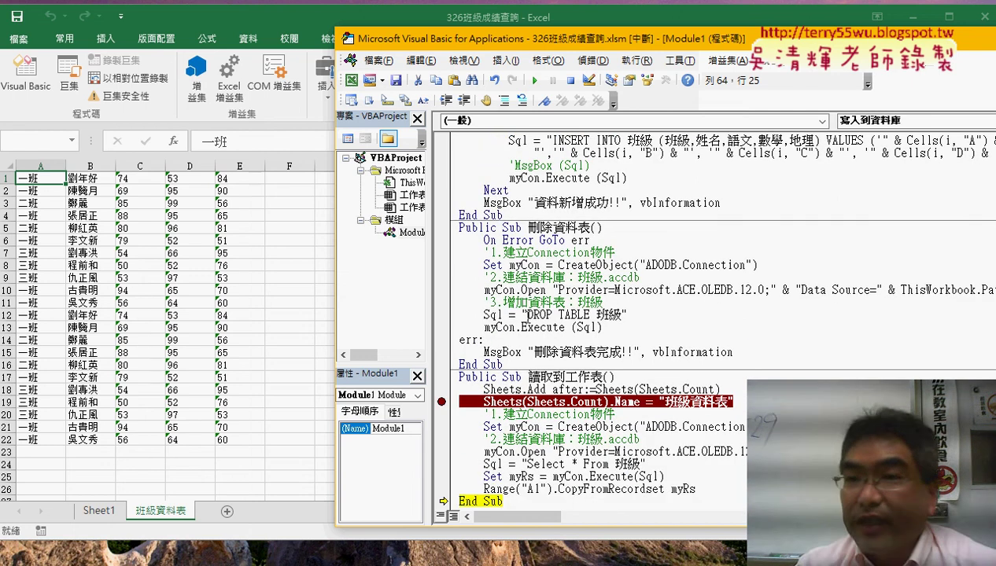
pyautogui.moveTo(528, 315); pyautogui.dragTo(591, 315)
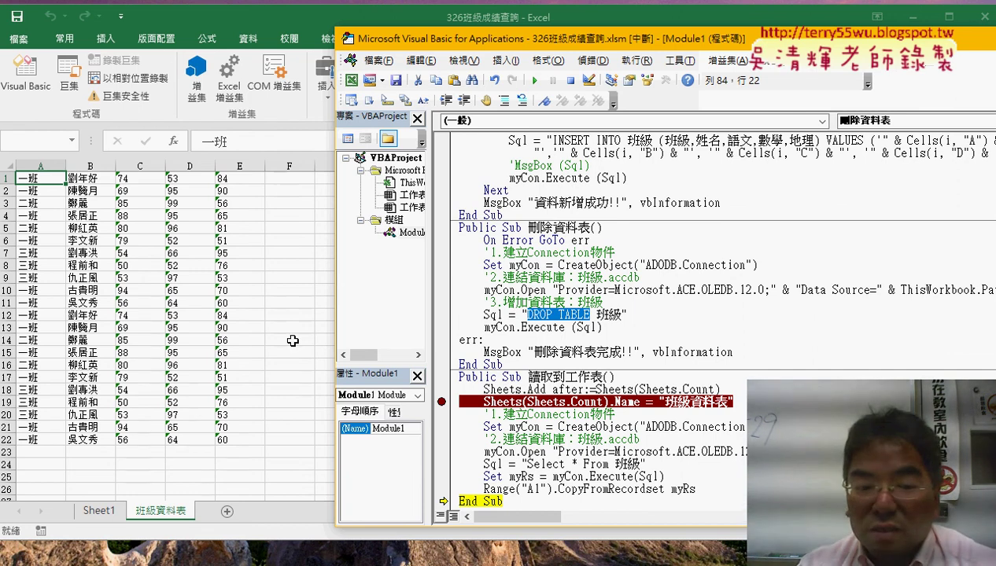
# End break mode on the paused macro and clear the breakpoint on the renaming line
pyautogui.click(98, 510)
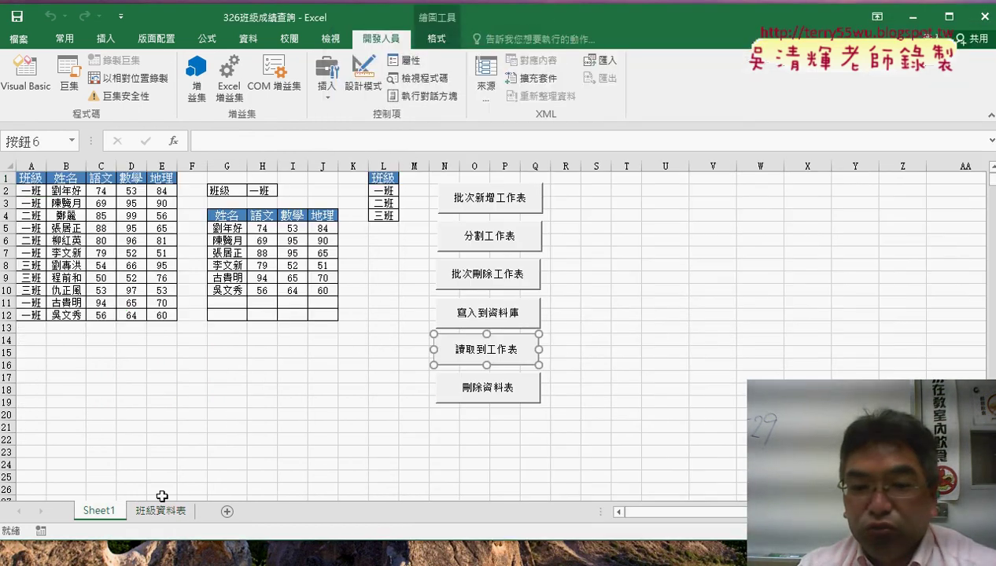
pyautogui.click(414, 453)
pyautogui.click(489, 389)
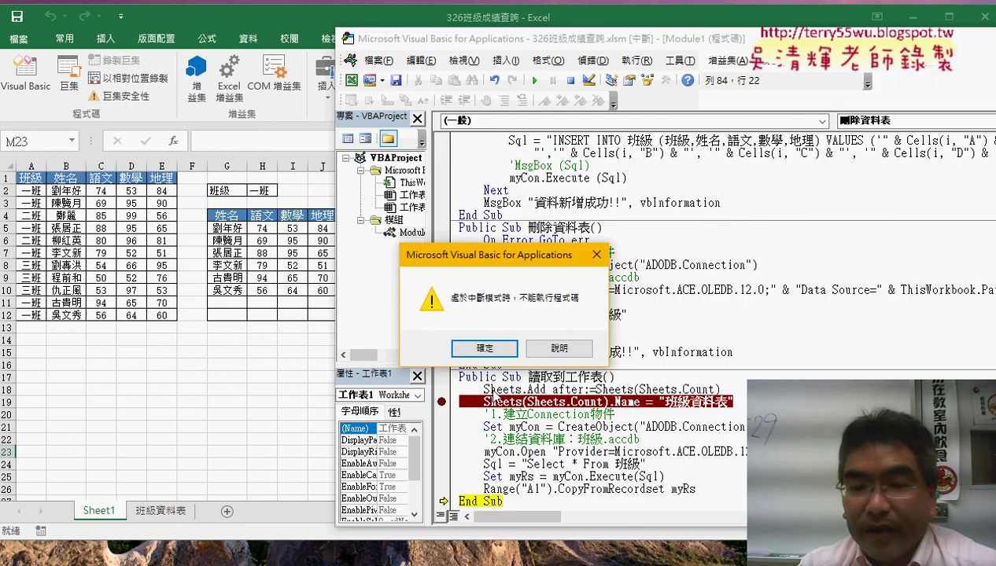
pyautogui.click(484, 349)
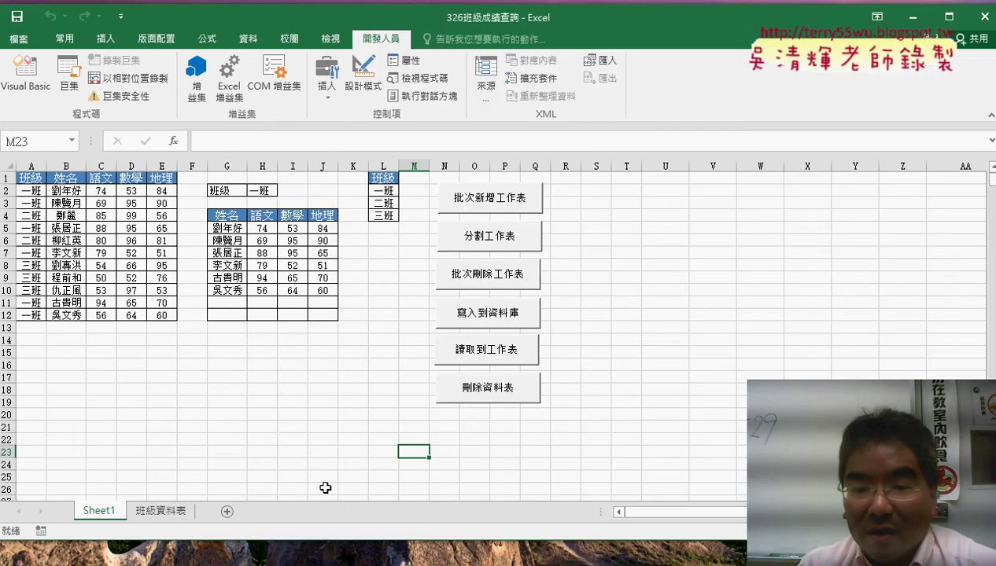
pyautogui.click(431, 525)
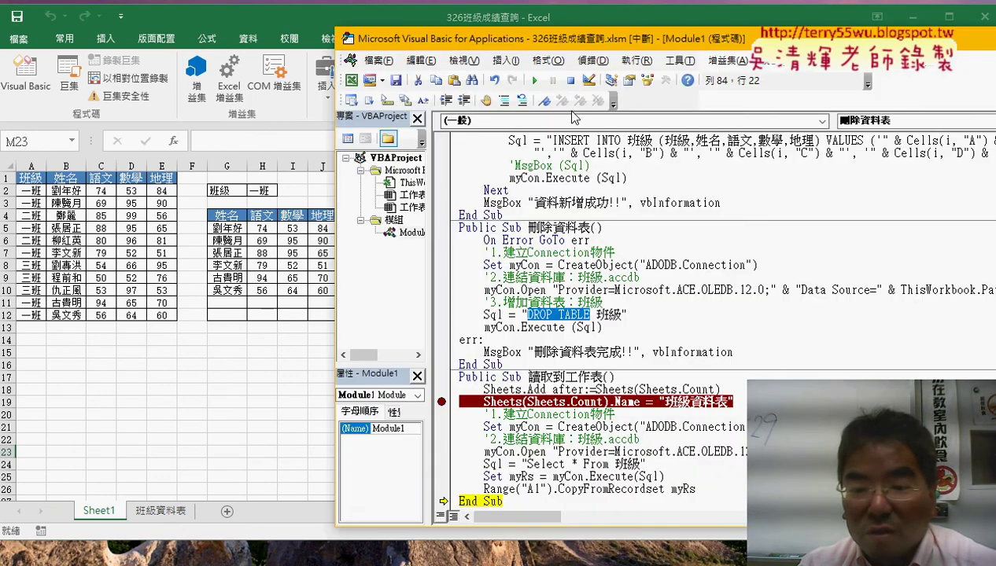
pyautogui.click(570, 80)
pyautogui.click(548, 426)
pyautogui.click(441, 402)
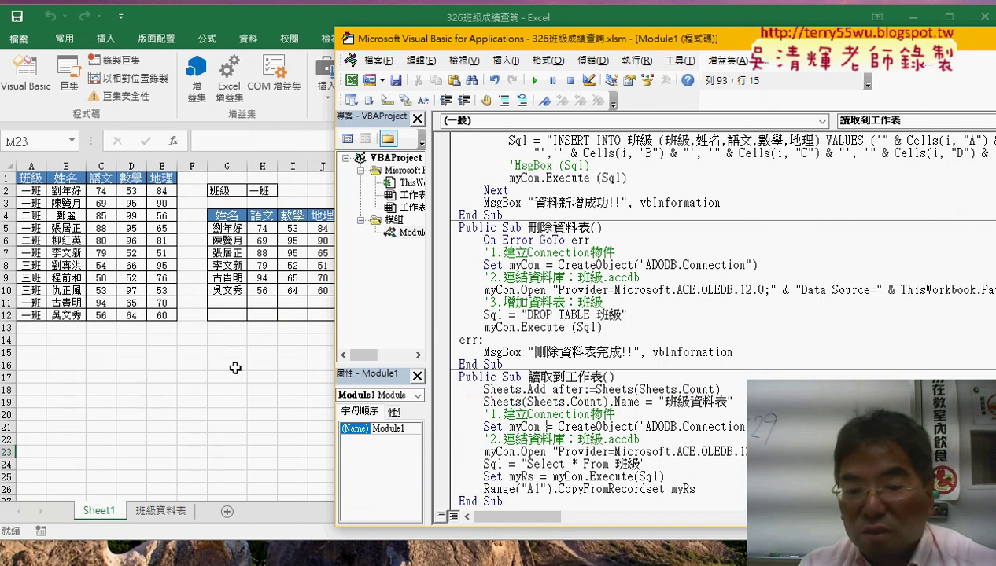
# Run 刪除資料表 to drop the database table, then delete the 班級資料表 sheet
pyautogui.click(235, 368)
pyautogui.click(511, 397)
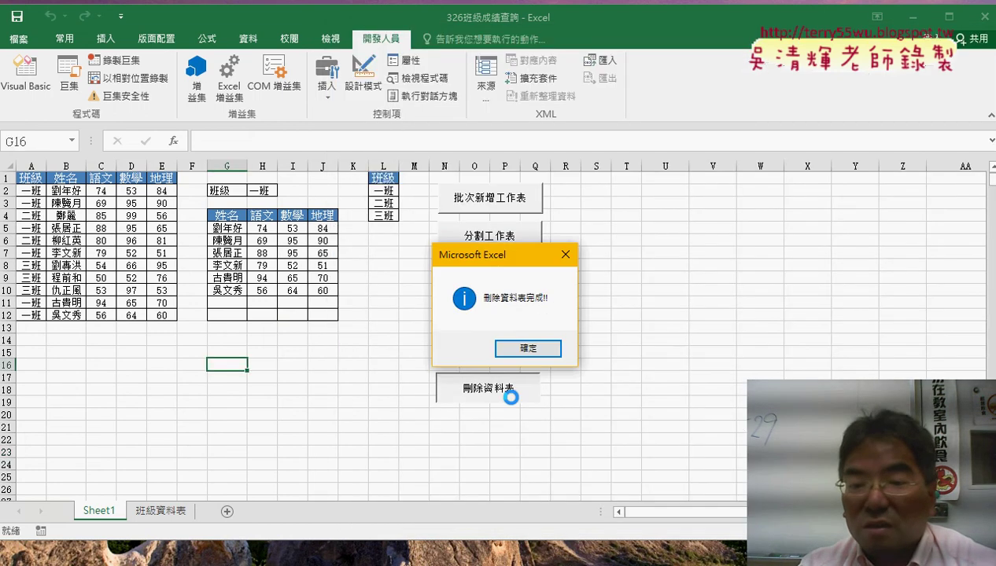
pyautogui.click(527, 351)
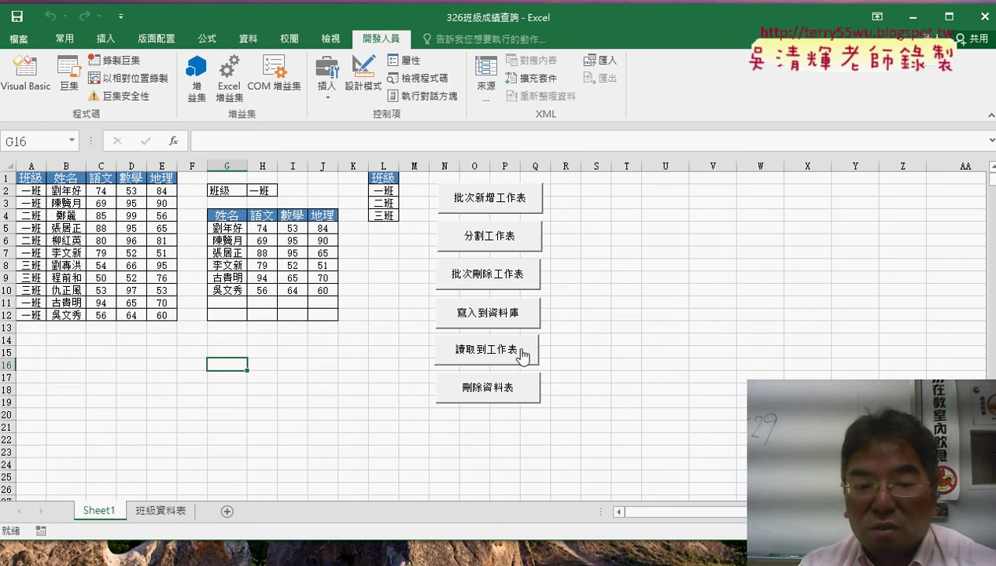
pyautogui.rightClick(154, 517)
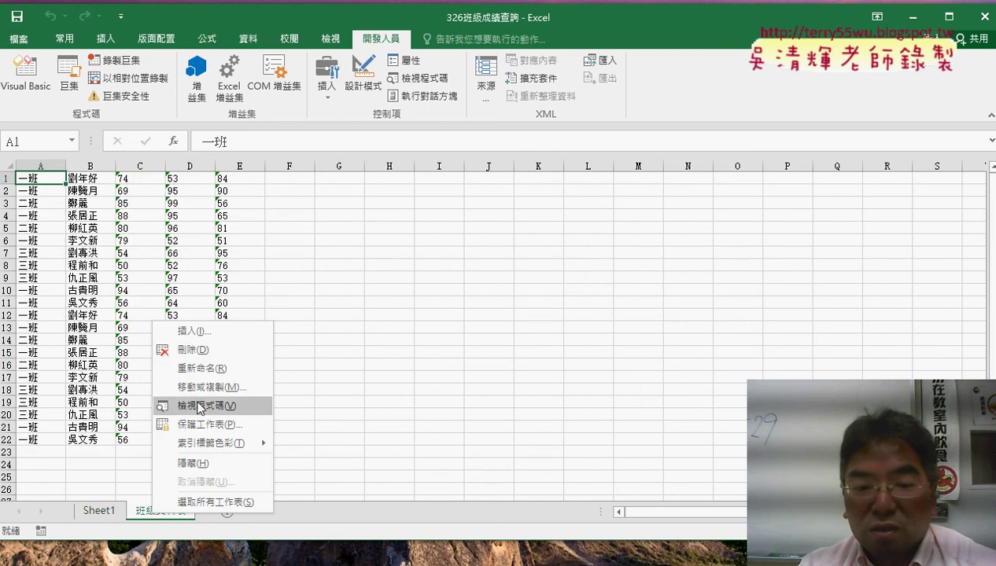
pyautogui.click(212, 349)
pyautogui.click(465, 333)
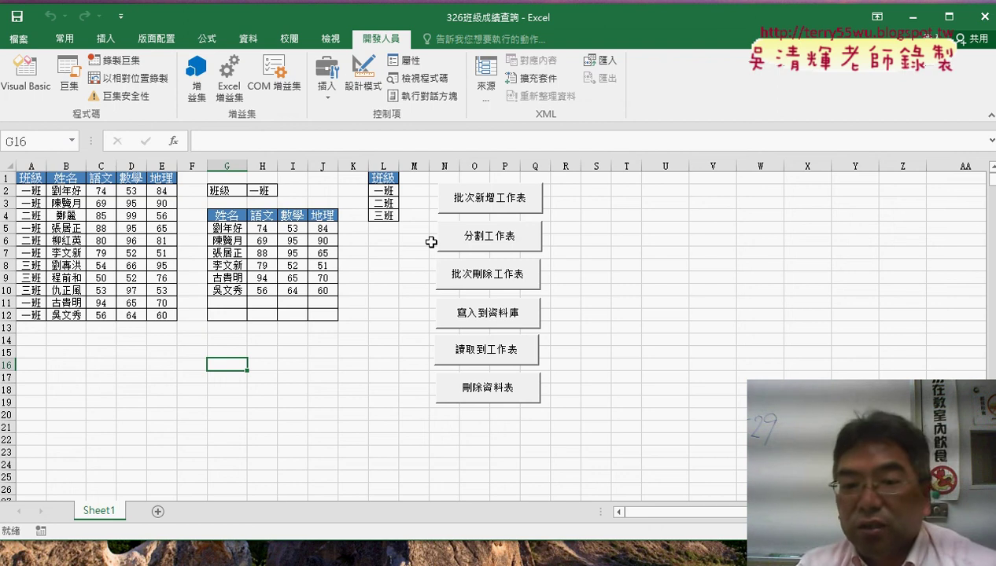
# Write the sheet rows to the database and read them back into a new 班級資料表 sheet
pyautogui.click(515, 317)
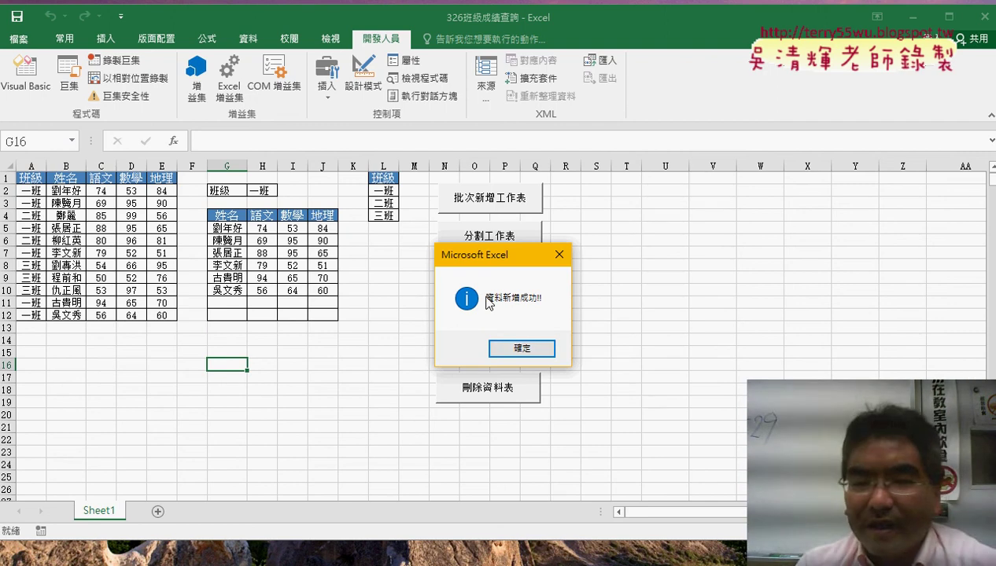
pyautogui.click(538, 352)
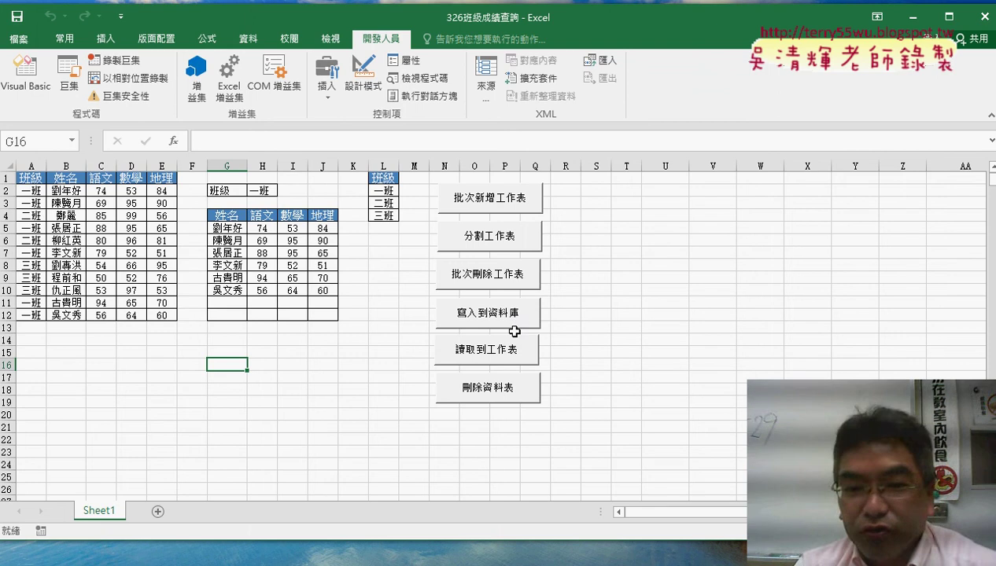
pyautogui.click(498, 352)
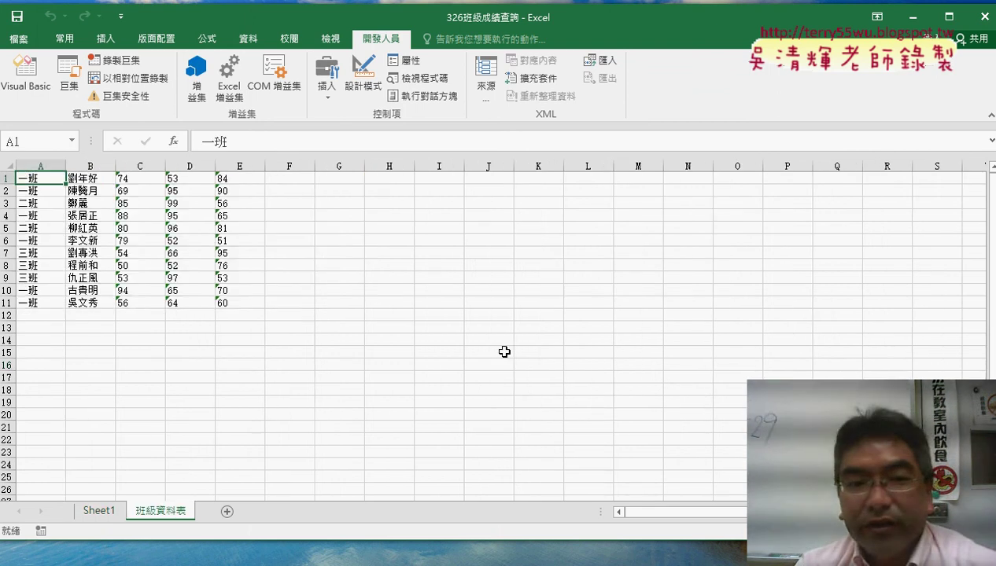
pyautogui.moveTo(45, 180); pyautogui.dragTo(224, 305)
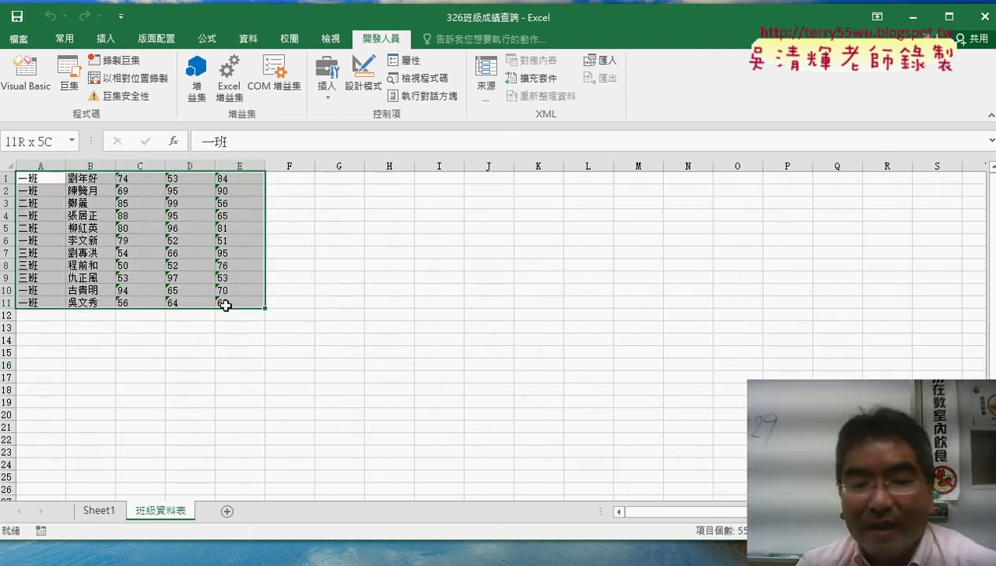
# Delete the 班級資料表 sheet and run 刪除資料表 to drop the database table
pyautogui.rightClick(170, 516)
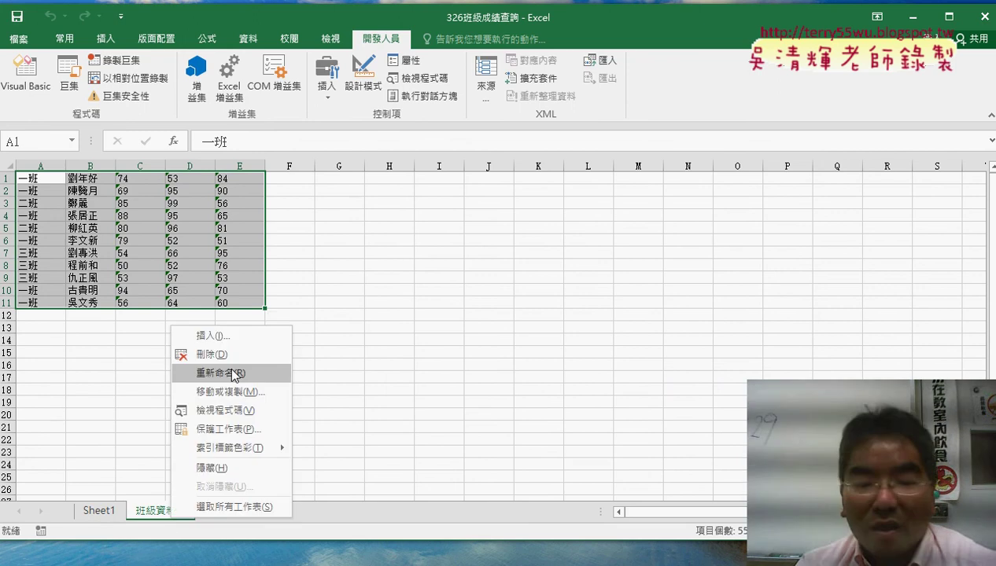
pyautogui.click(211, 354)
pyautogui.click(467, 332)
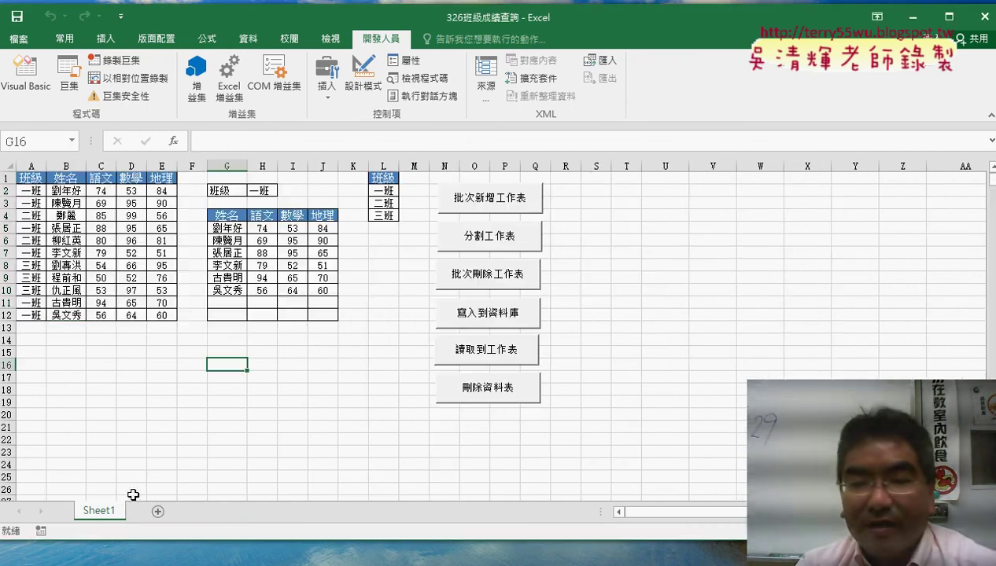
pyautogui.click(491, 394)
# Open the code of the macro assigned to the 寫入到資料庫 button
pyautogui.click(538, 356)
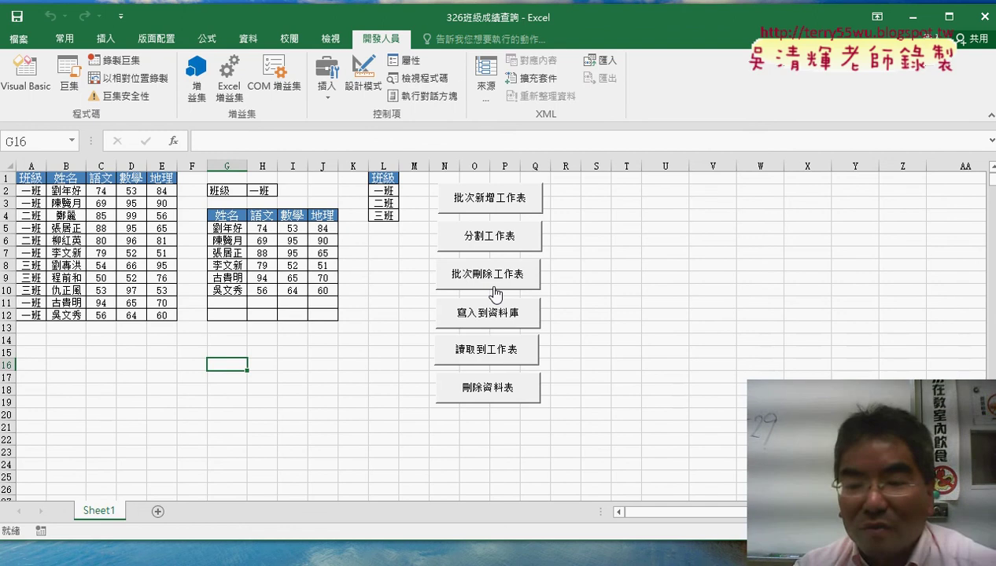
pyautogui.rightClick(510, 313)
pyautogui.click(568, 444)
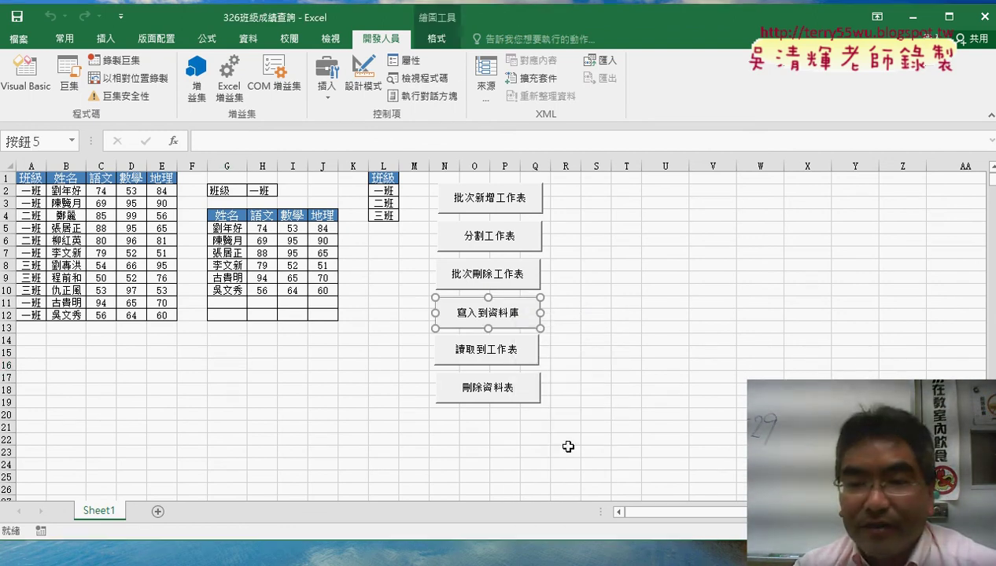
pyautogui.click(691, 291)
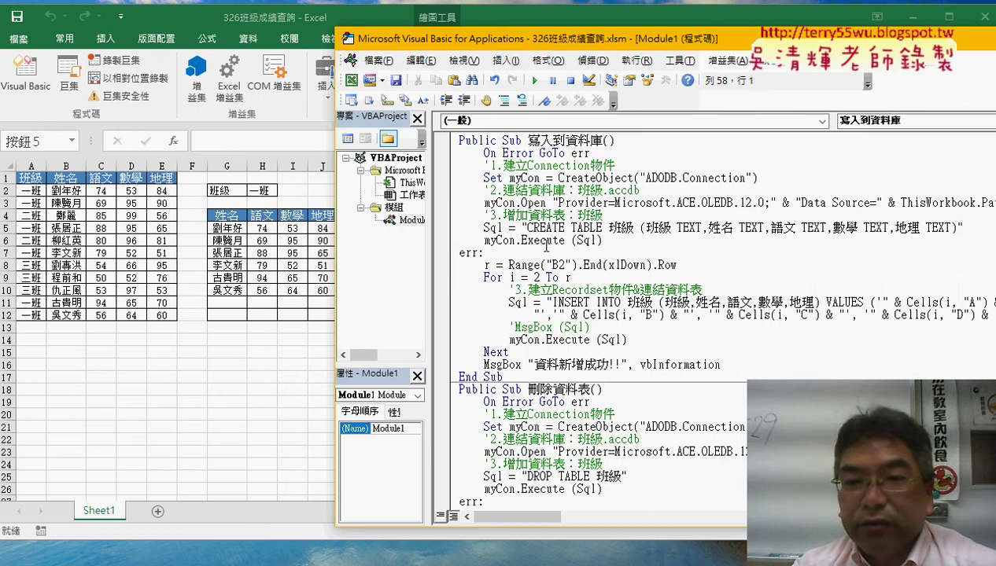
# Comment out the On Error GoTo err line and the err: label with Comment Block
pyautogui.moveTo(590, 153); pyautogui.dragTo(484, 153)
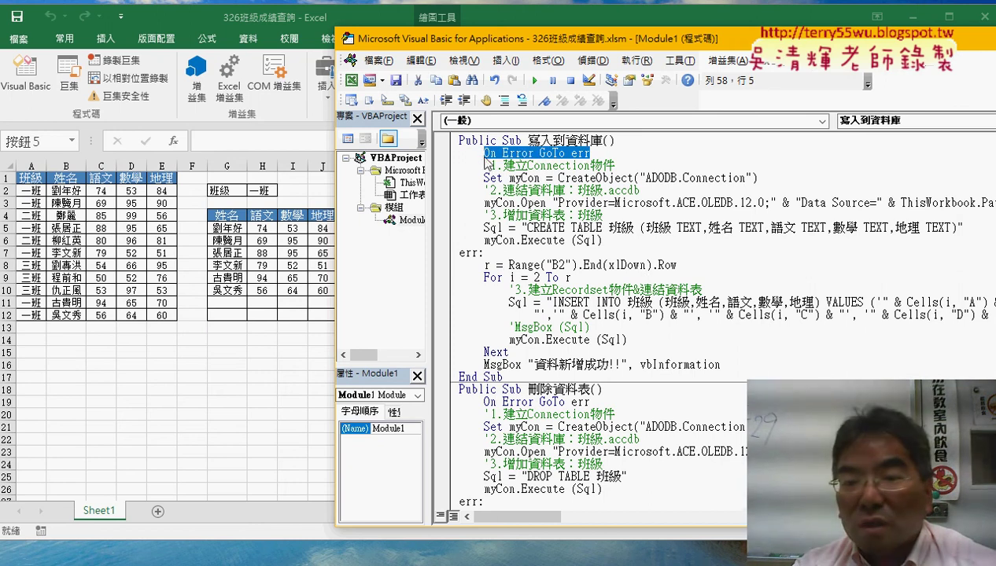
pyautogui.moveTo(483, 253); pyautogui.dragTo(459, 253)
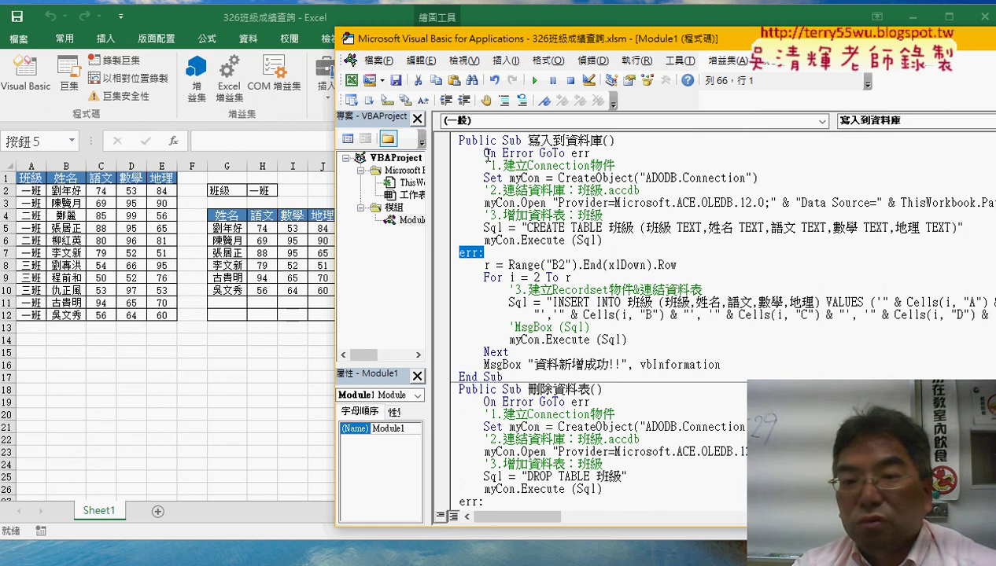
pyautogui.click(484, 153)
pyautogui.moveTo(526, 227); pyautogui.dragTo(633, 227)
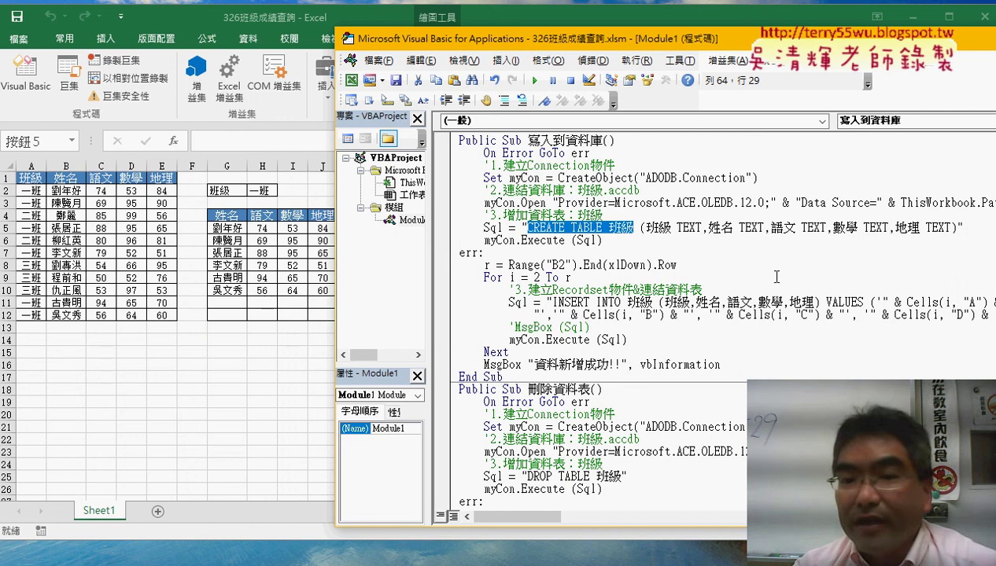
pyautogui.click(535, 253)
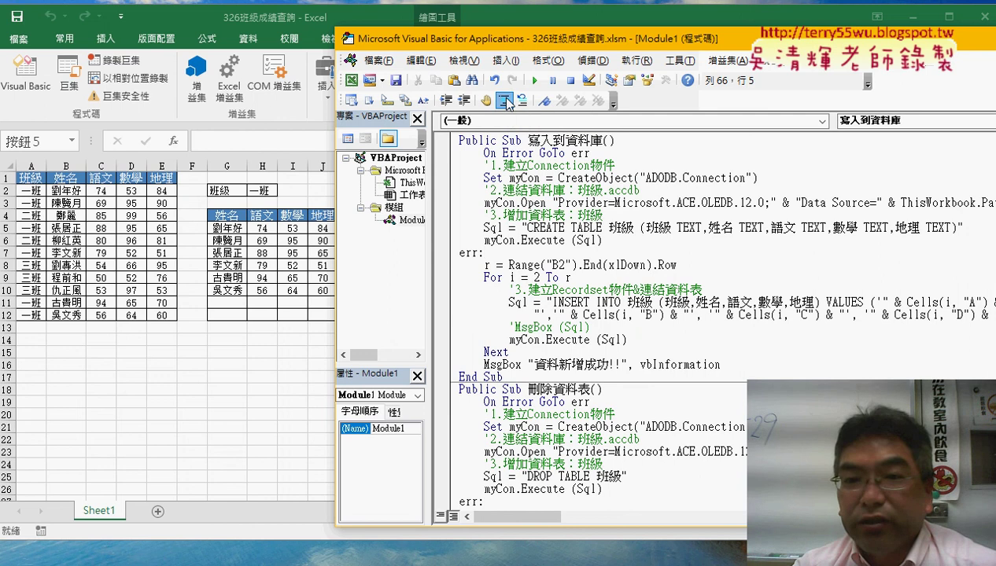
pyautogui.click(505, 101)
pyautogui.click(500, 100)
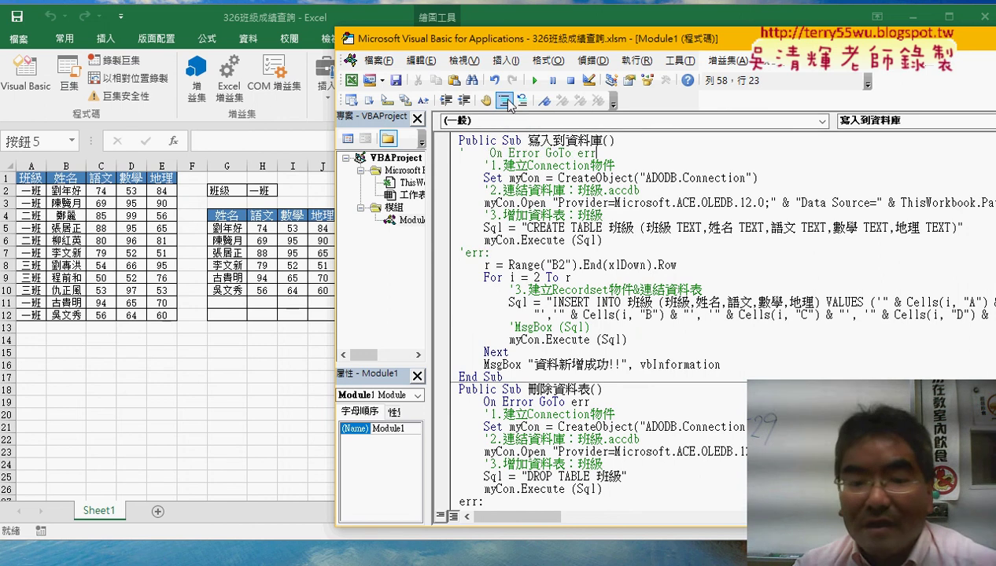
pyautogui.click(272, 377)
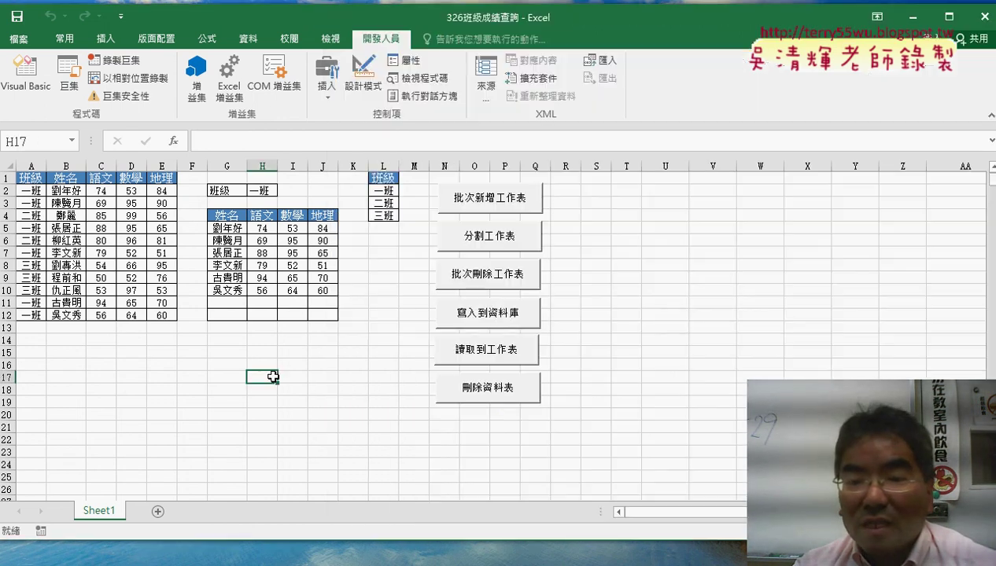
# Rerun 寫入到資料庫 from Excel without error handling; it halts because table 班級 already exists
pyautogui.click(504, 313)
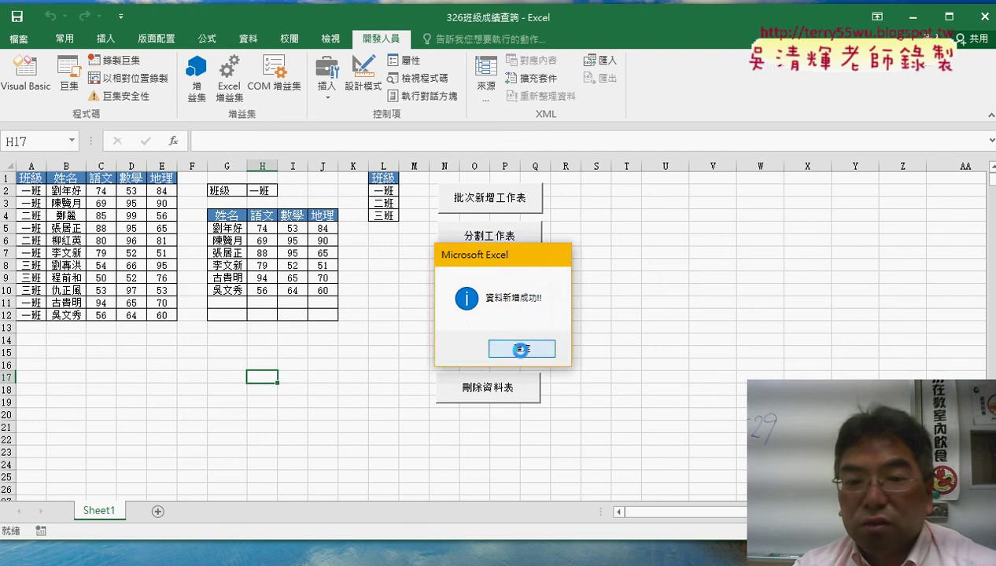
pyautogui.click(521, 349)
pyautogui.click(527, 320)
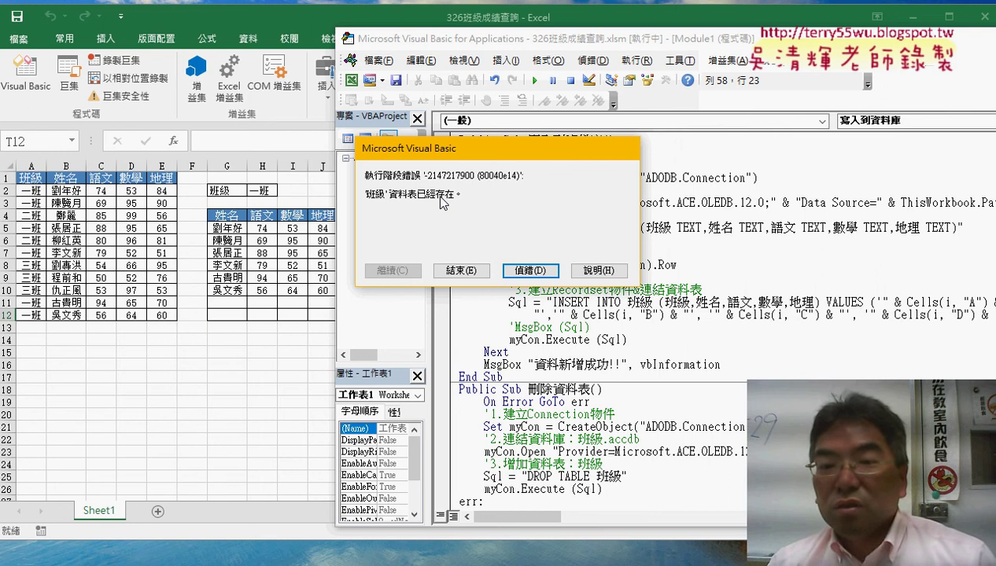
# Inspect the failing myCon.Execute line, then uncomment the On Error GoTo err line
pyautogui.click(528, 271)
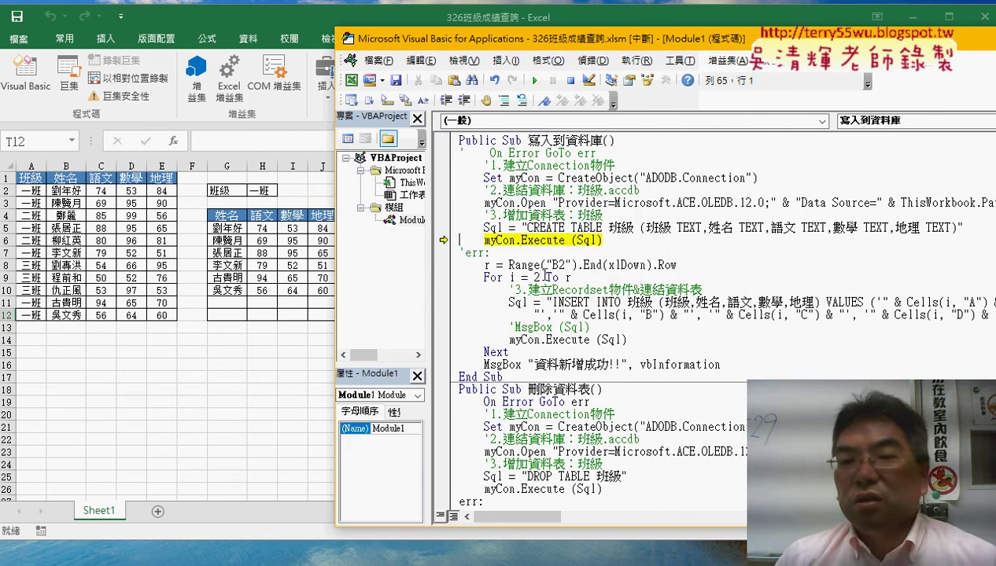
pyautogui.click(624, 242)
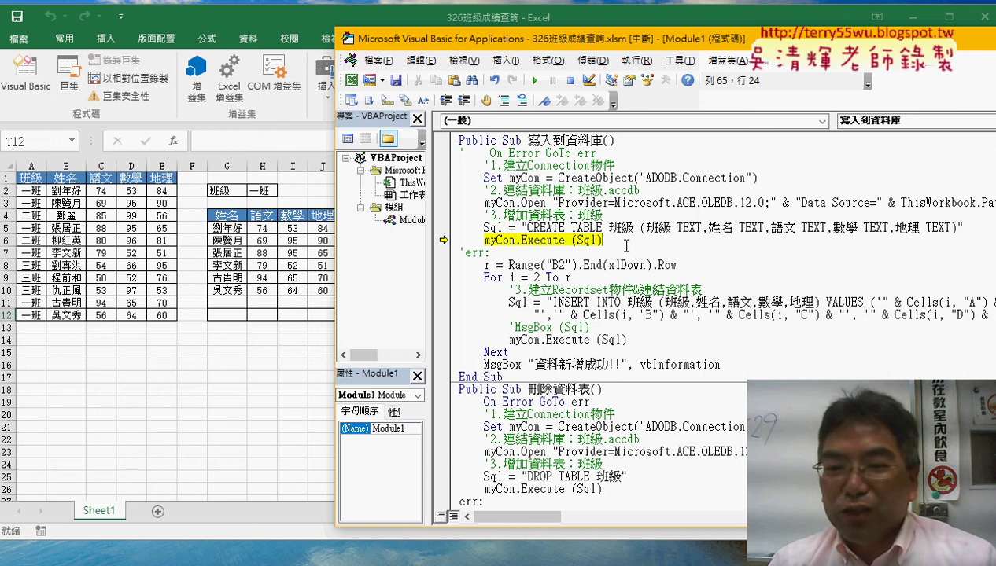
pyautogui.click(611, 229)
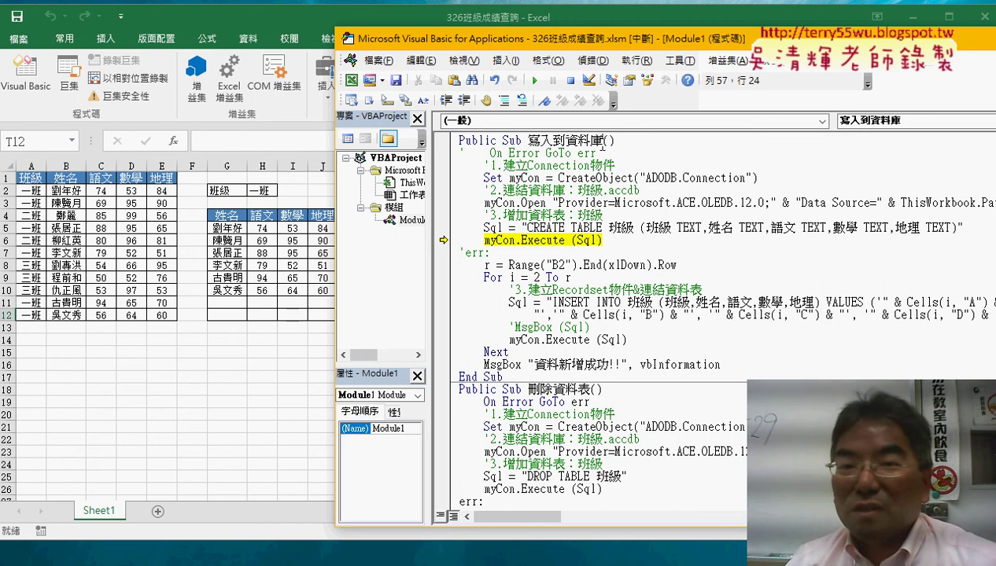
pyautogui.click(599, 150)
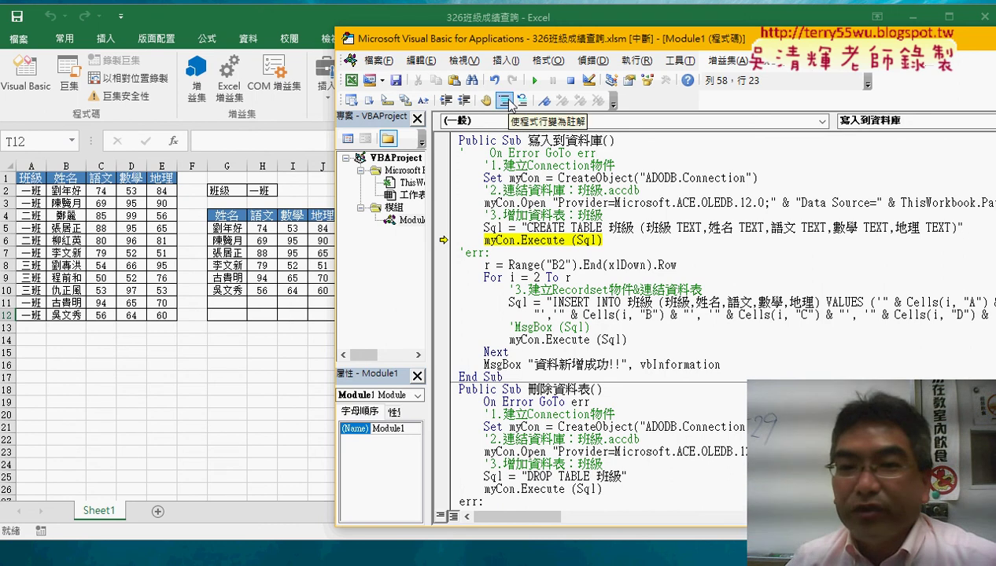
pyautogui.click(522, 100)
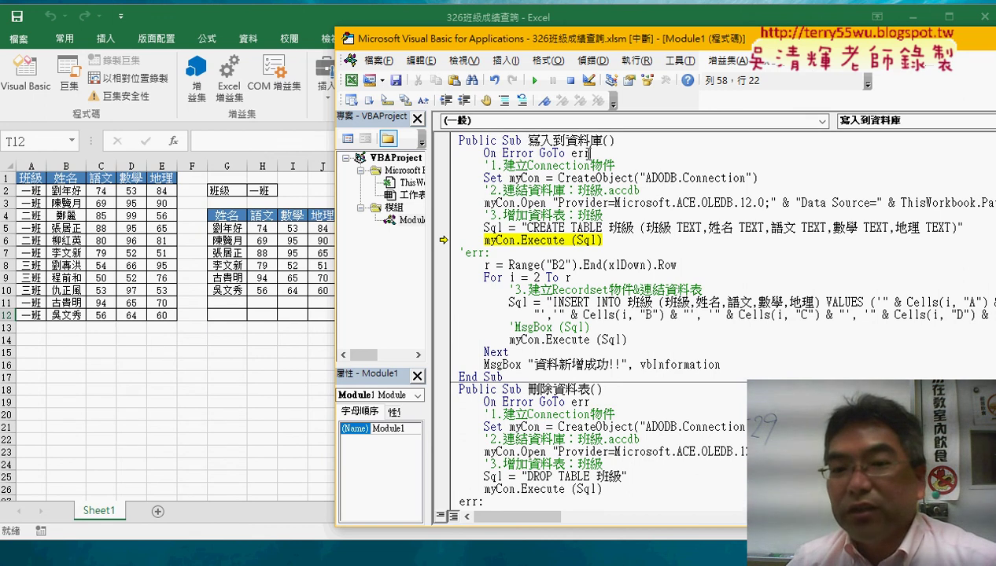
pyautogui.moveTo(590, 152); pyautogui.dragTo(571, 152)
# Uncomment the err: label and reset the paused 寫入到資料庫 macro
pyautogui.click(494, 252)
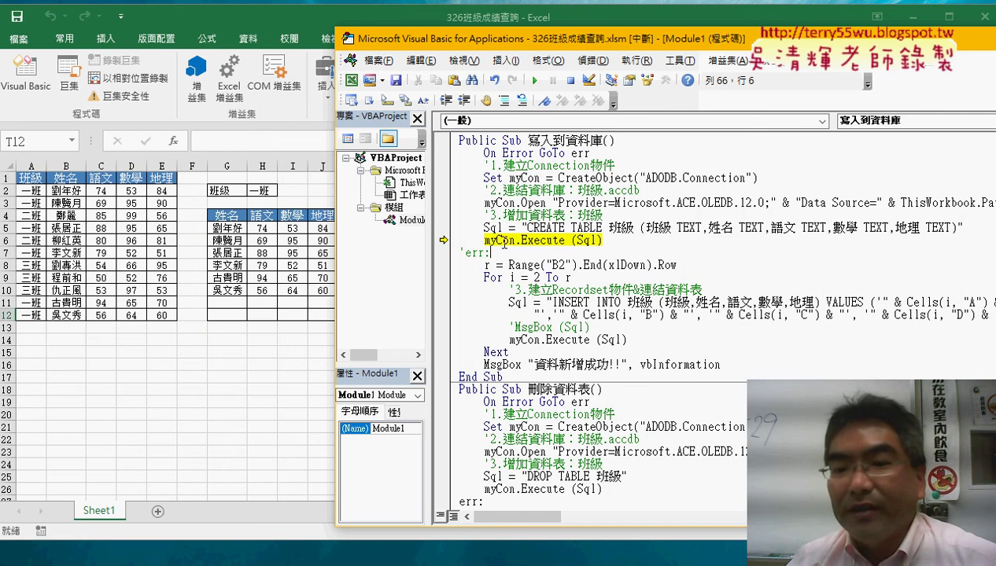
pyautogui.press('Home')
pyautogui.press('Delete')
pyautogui.press('End')
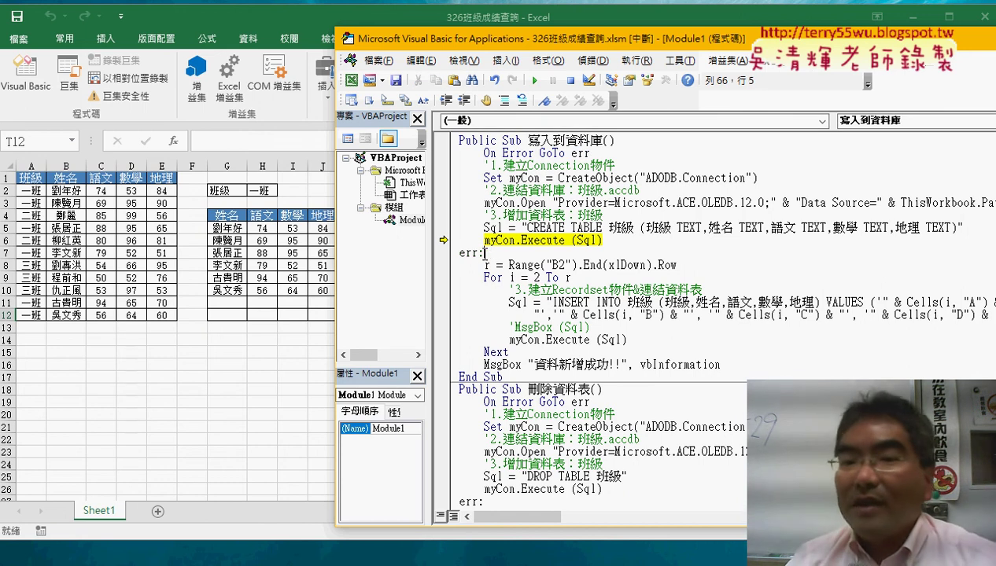
pyautogui.hotkey('shift', 'Left')
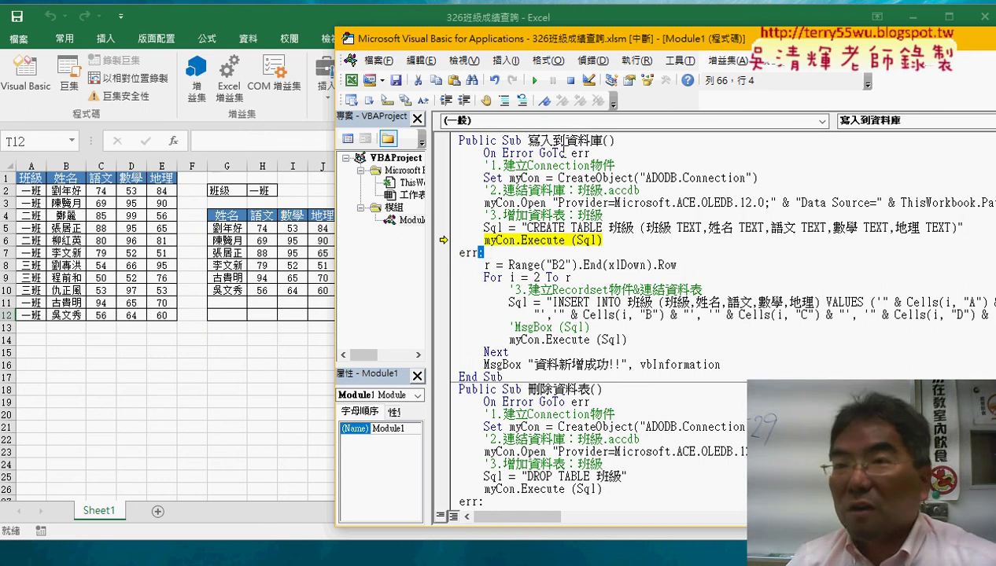
pyautogui.click(579, 153)
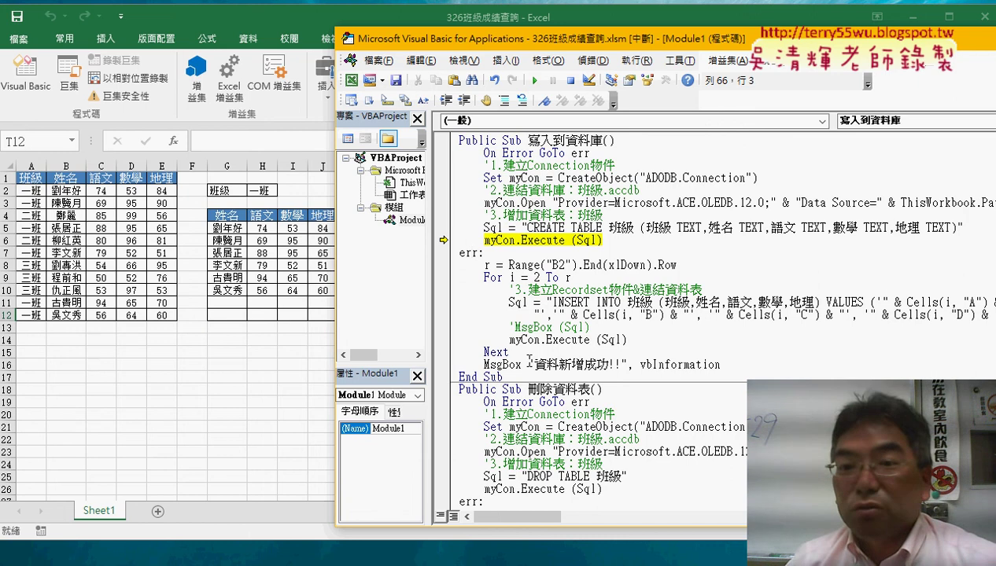
pyautogui.click(570, 80)
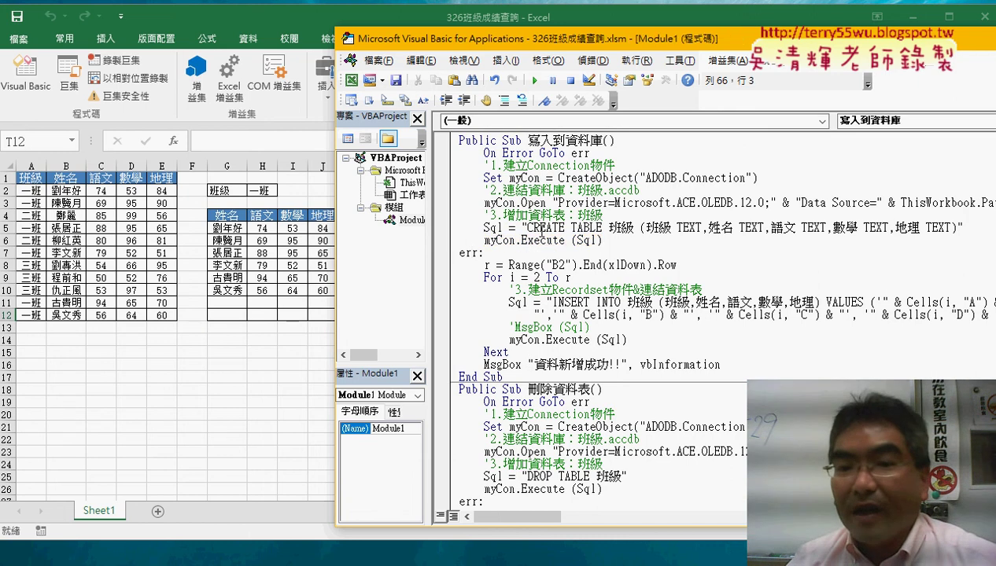
# Toggle a breakpoint on myCon.Execute (Sql) off, run 寫入到資料庫, and confirm 資料新增成功!!
pyautogui.click(538, 239)
pyautogui.click(445, 243)
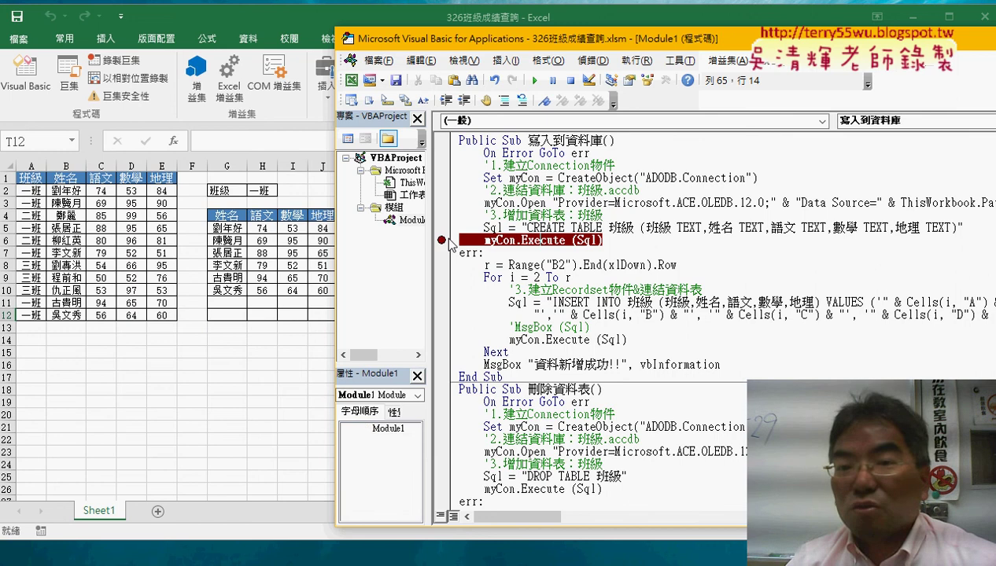
pyautogui.click(446, 244)
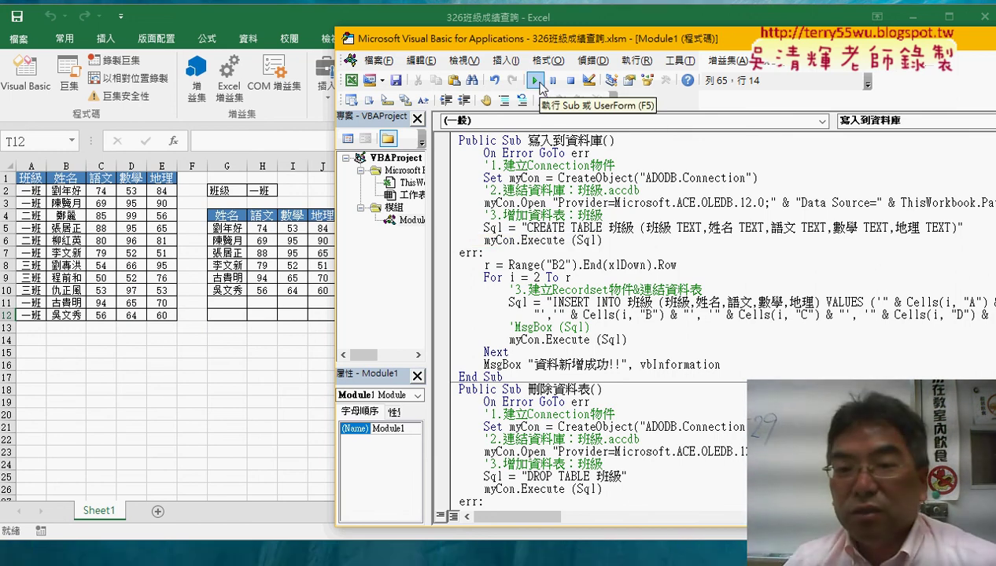
pyautogui.click(534, 81)
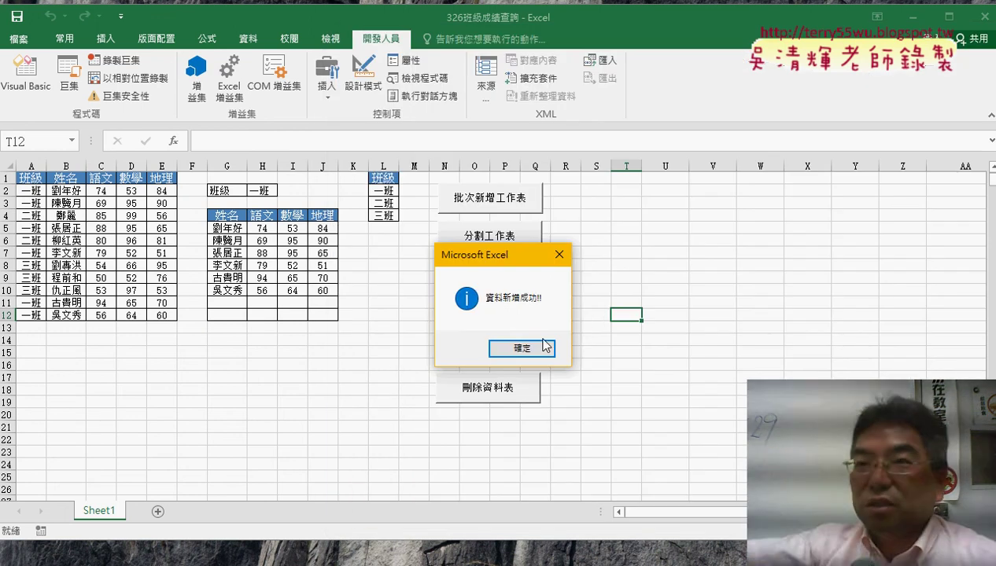
pyautogui.click(546, 348)
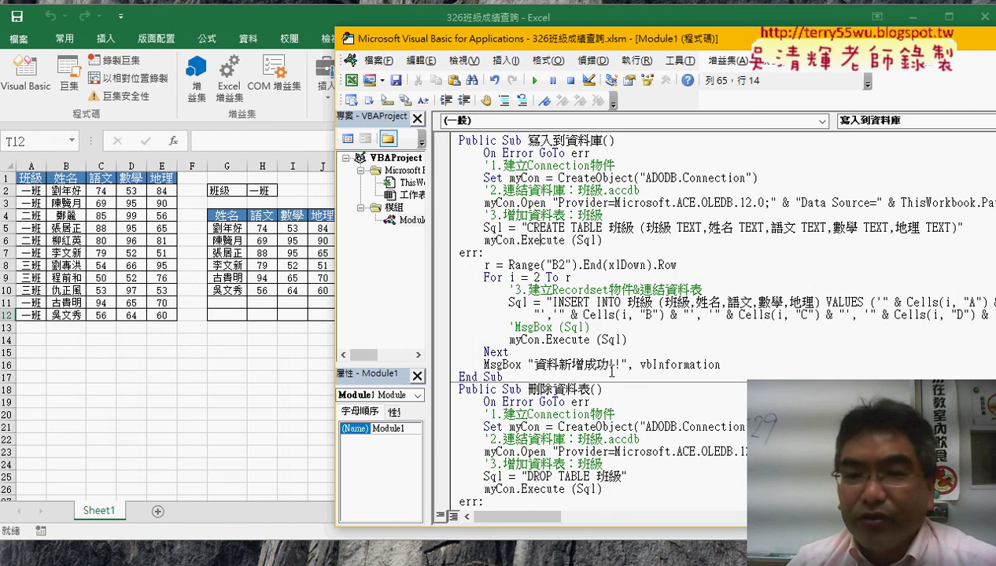
# Replace 'GoTo err' with 'Resume Next' in the On Error line and delete the err: label
pyautogui.moveTo(592, 153); pyautogui.dragTo(535, 153)
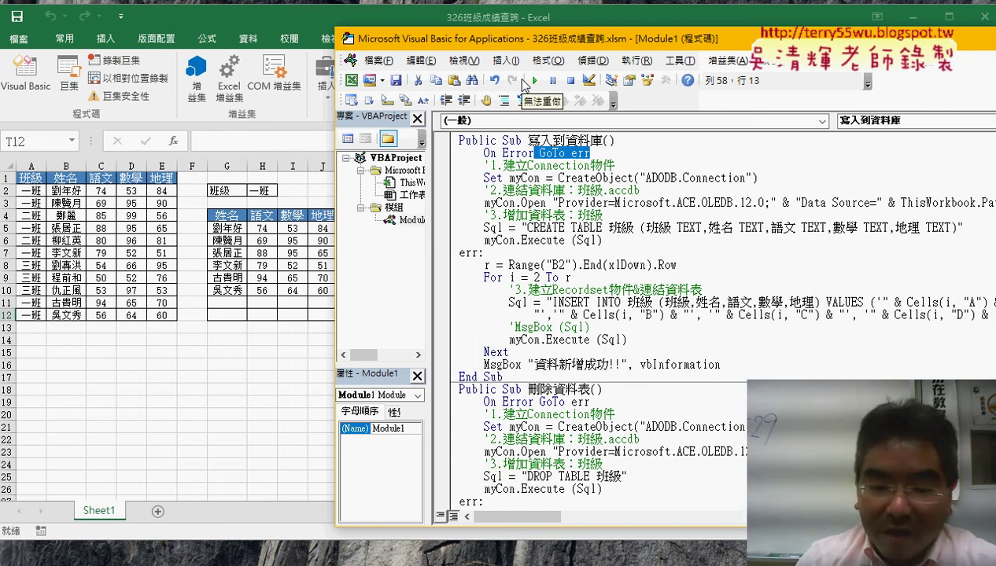
pyautogui.press('BackSpace')
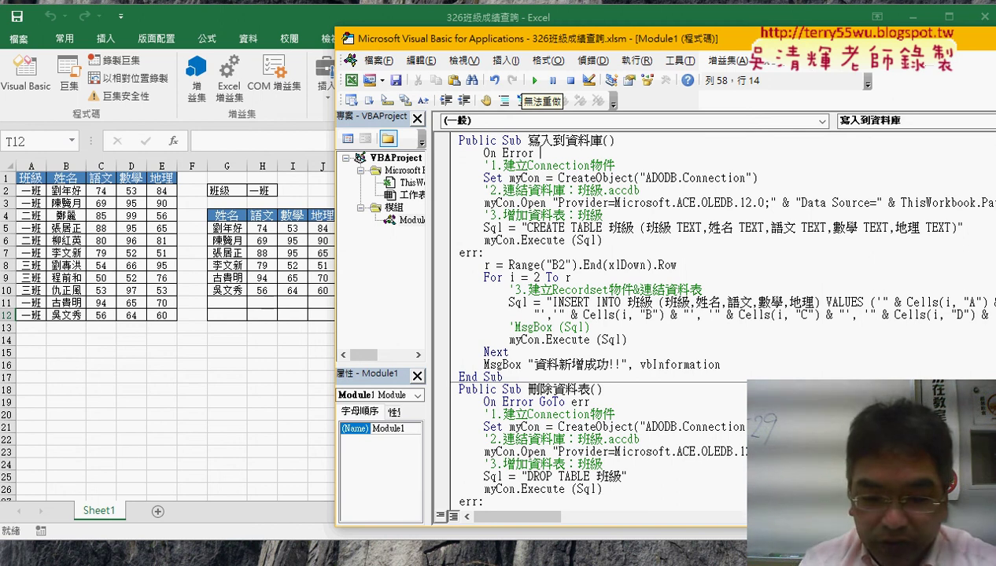
pyautogui.write('re')
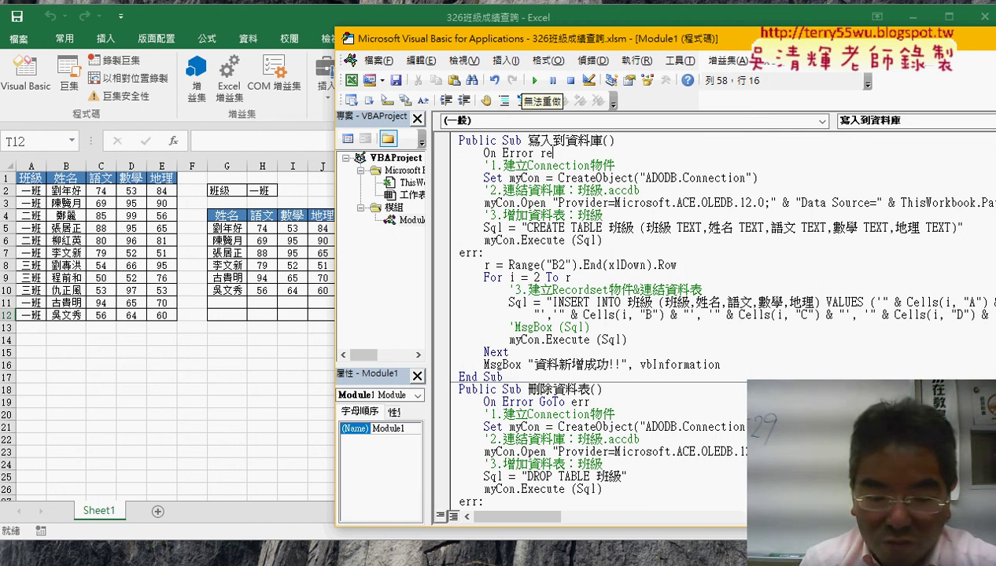
pyautogui.write('sum')
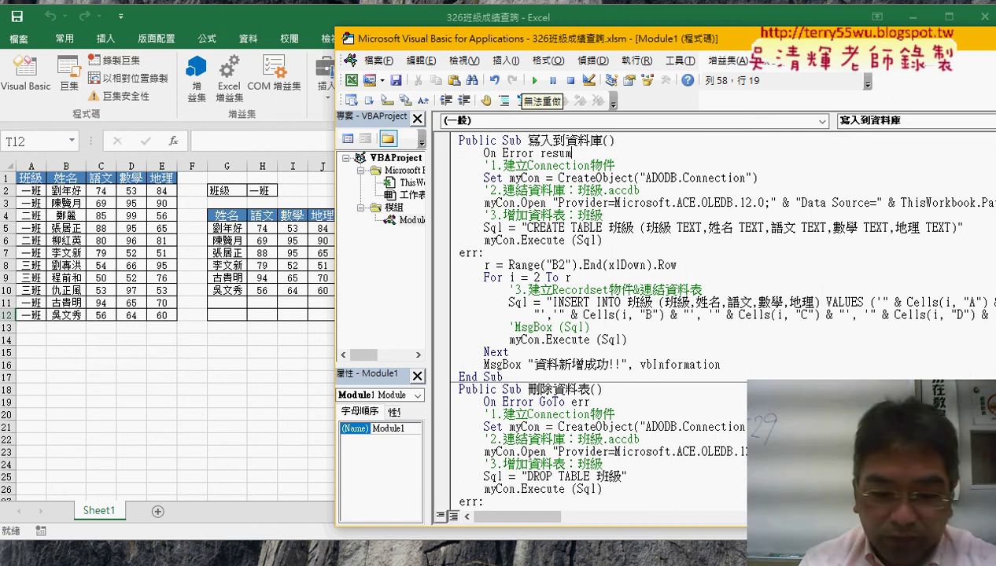
pyautogui.write('ene')
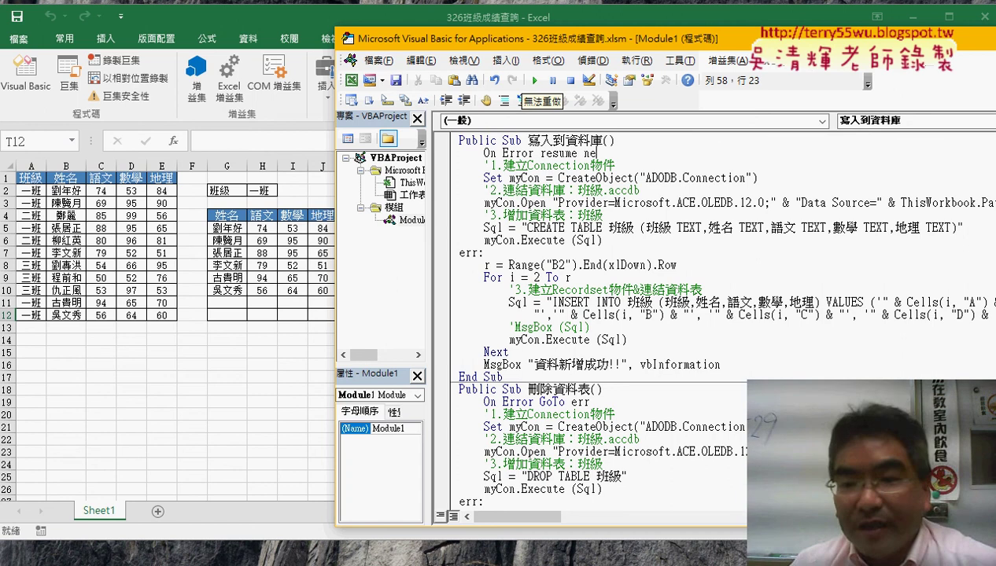
pyautogui.write('xt')
pyautogui.click(499, 254)
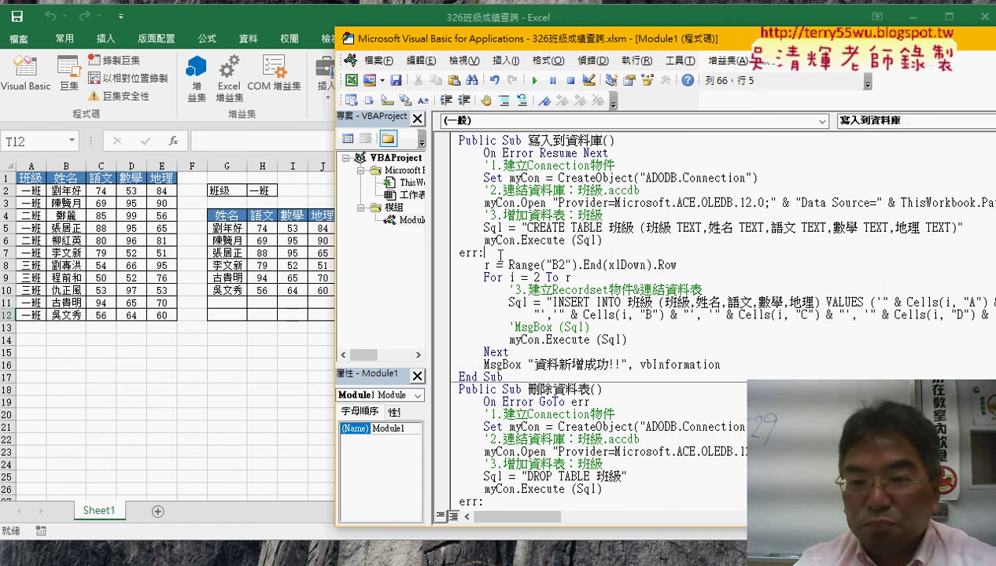
pyautogui.moveTo(499, 253); pyautogui.dragTo(435, 256)
pyautogui.press('Delete')
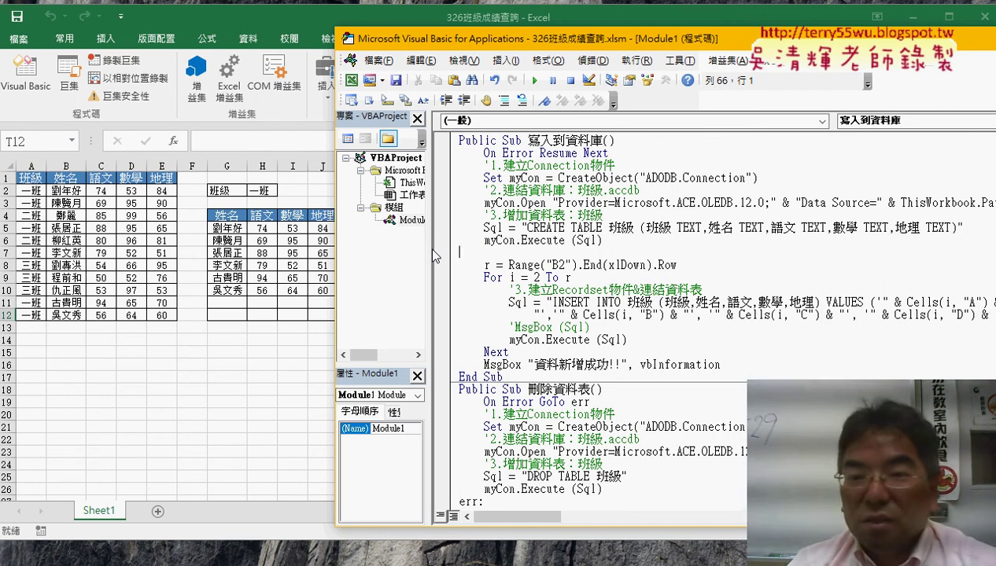
pyautogui.moveTo(608, 153); pyautogui.dragTo(492, 153)
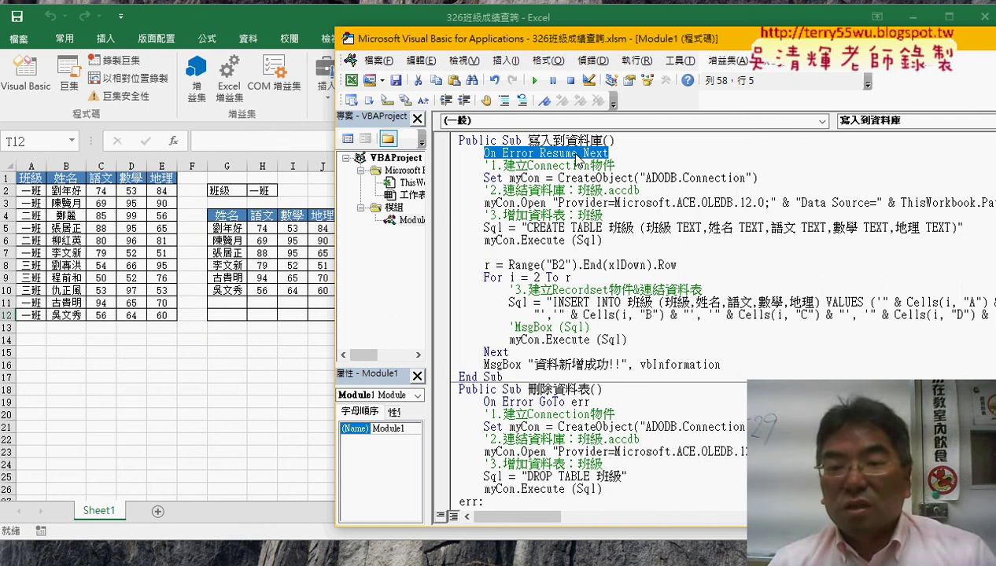
pyautogui.click(536, 241)
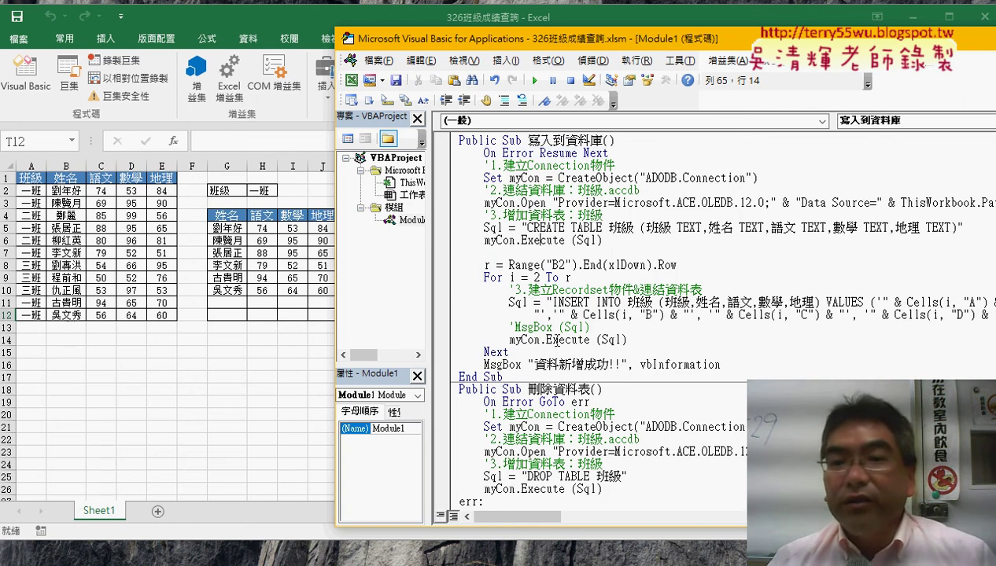
pyautogui.moveTo(608, 154); pyautogui.dragTo(477, 153)
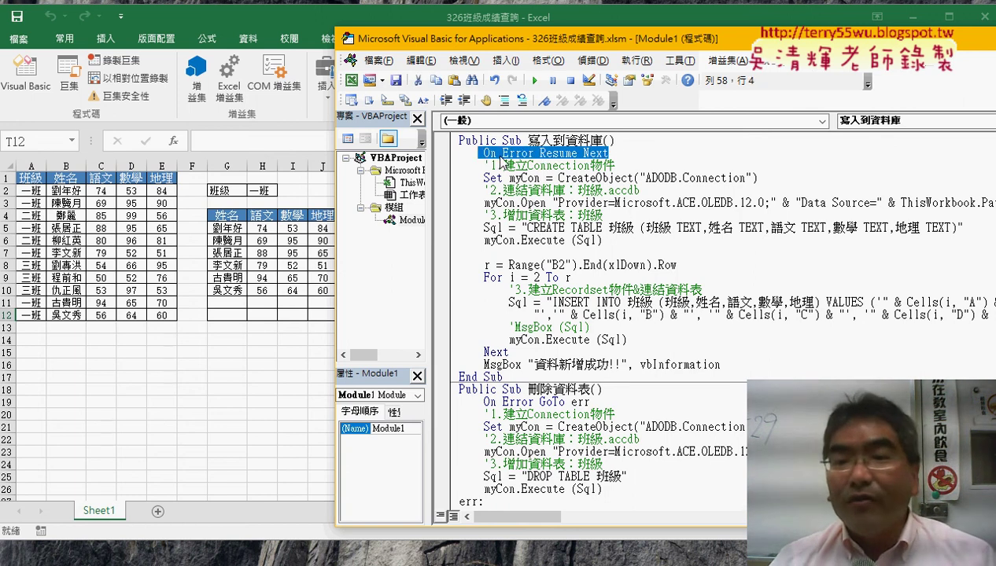
pyautogui.moveTo(609, 153); pyautogui.dragTo(482, 154)
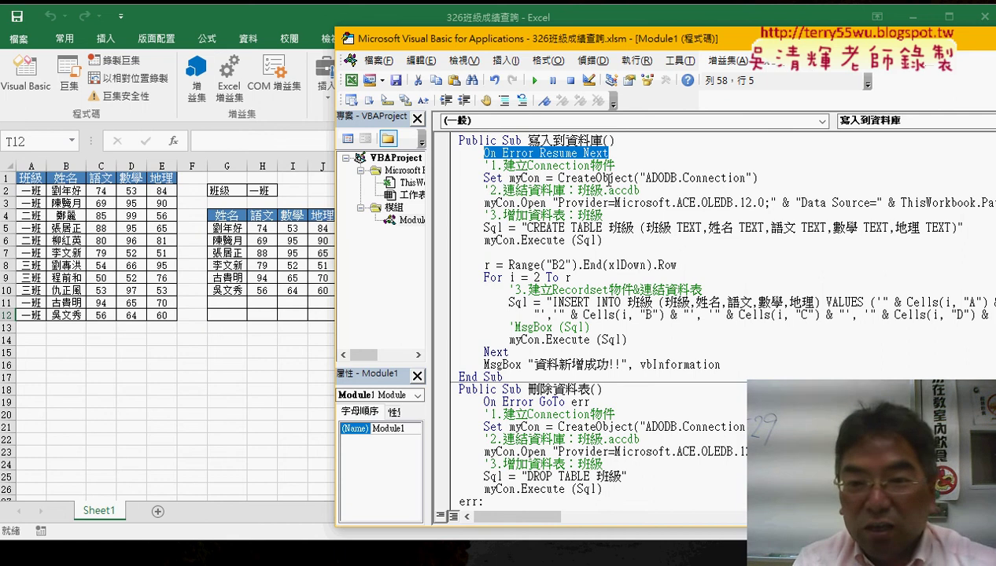
# Undo and redo to restore the err: label, then retype 'resume next' in place of GoTo err
pyautogui.hotkey('ctrl', 'z')
pyautogui.hotkey('ctrl', 'z')
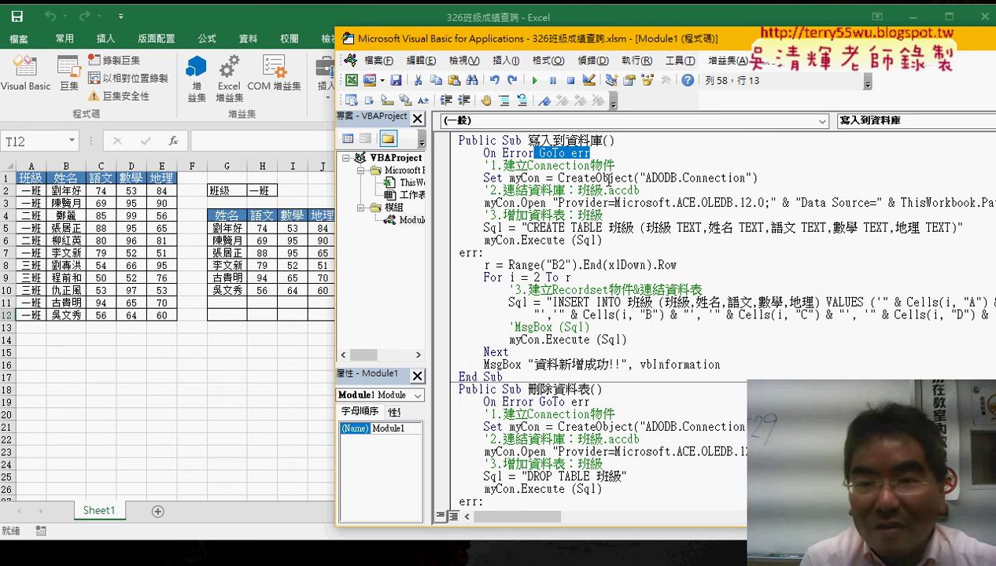
pyautogui.hotkey('ctrl', 'y')
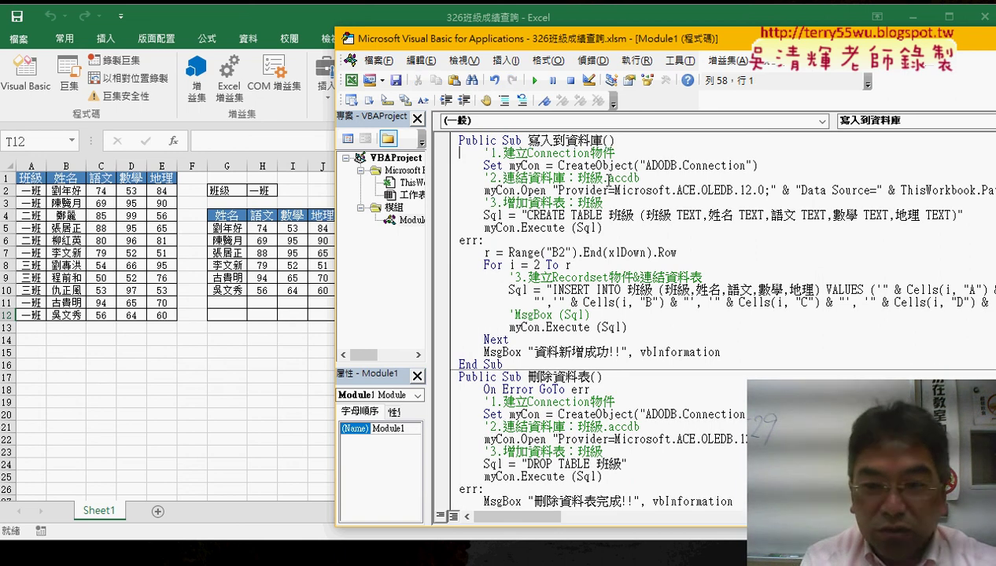
pyautogui.hotkey('ctrl', 'y')
pyautogui.hotkey('ctrl', 'z')
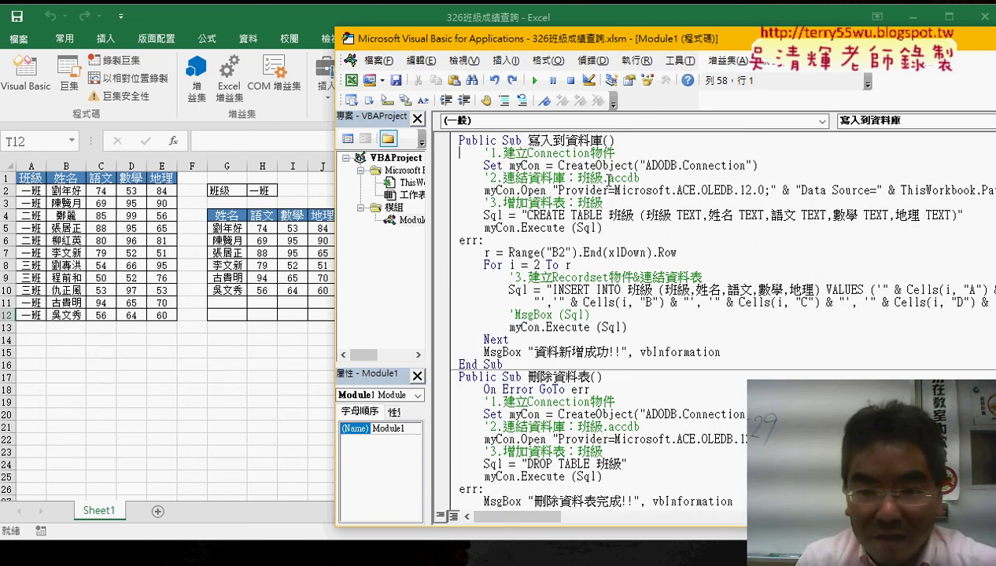
pyautogui.hotkey('ctrl', 'z')
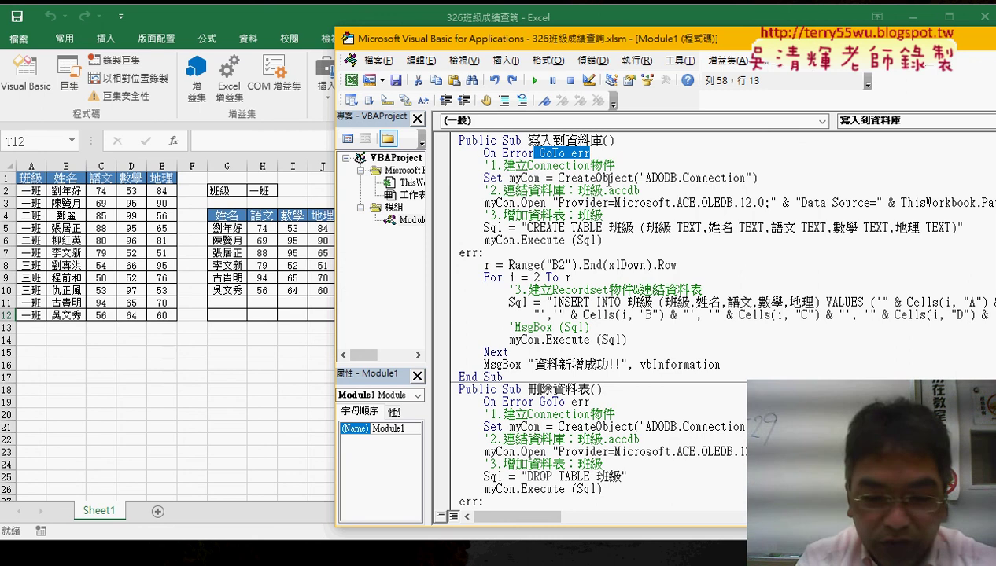
pyautogui.press('BackSpace')
pyautogui.write('res')
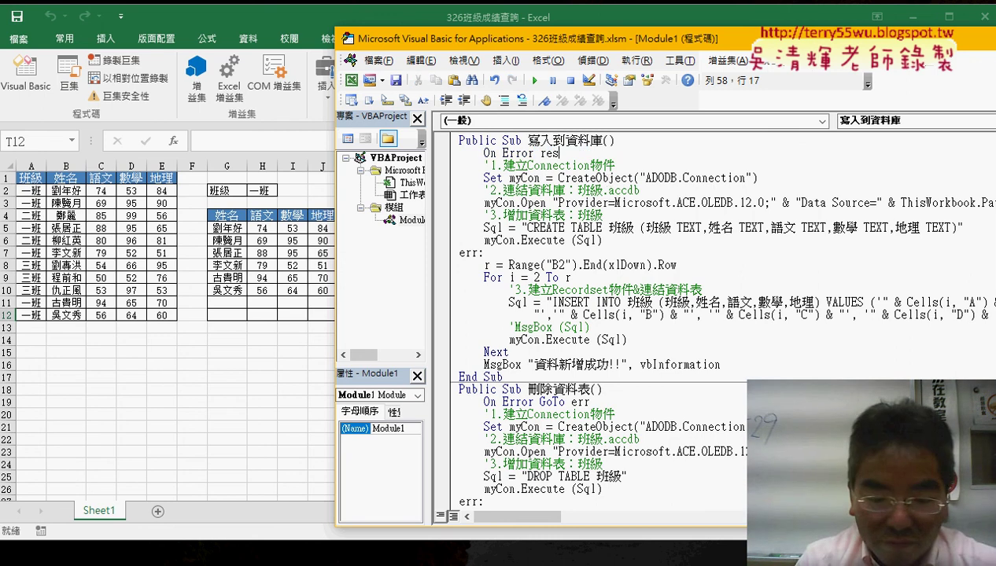
pyautogui.write('ume')
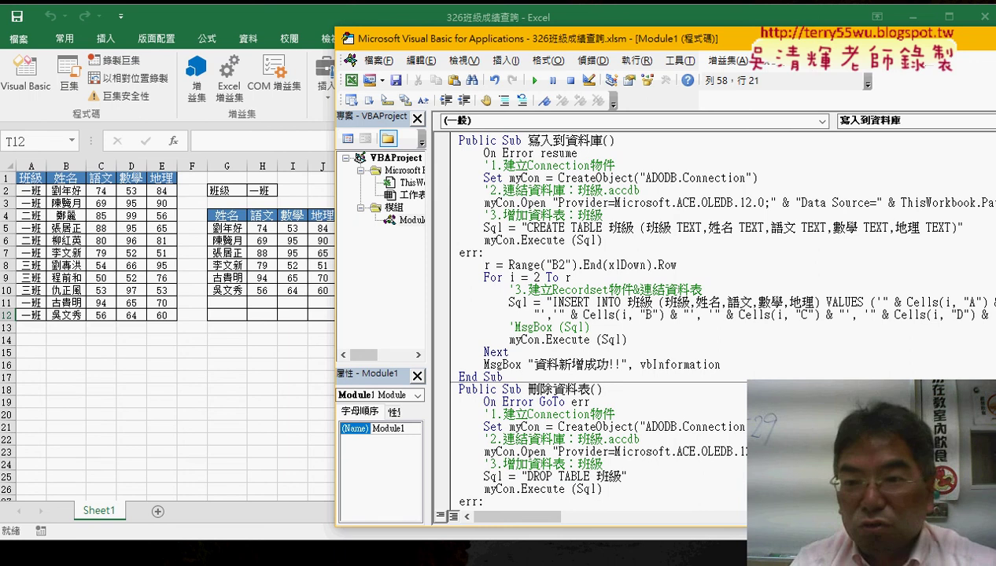
pyautogui.write(' next')
pyautogui.press('Down')
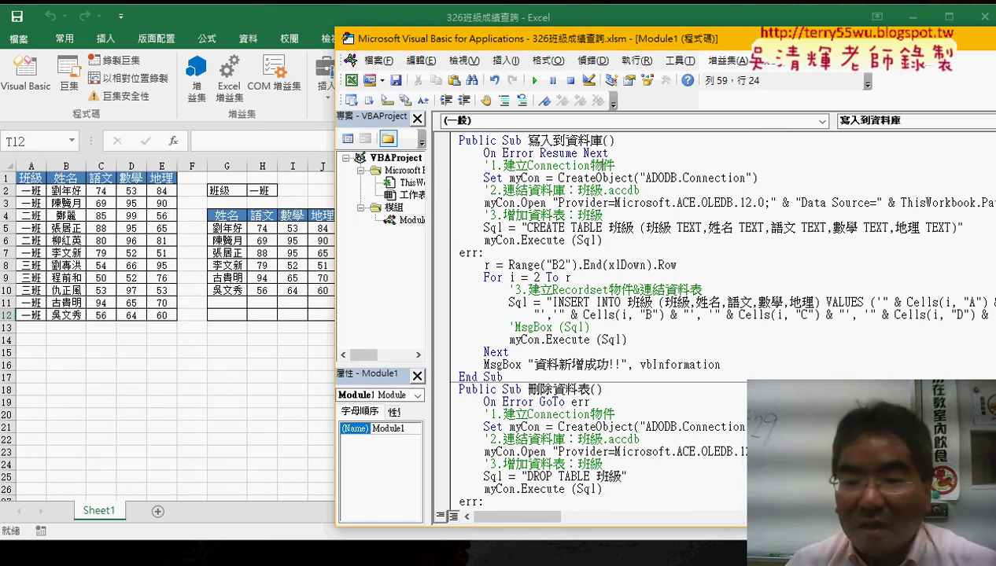